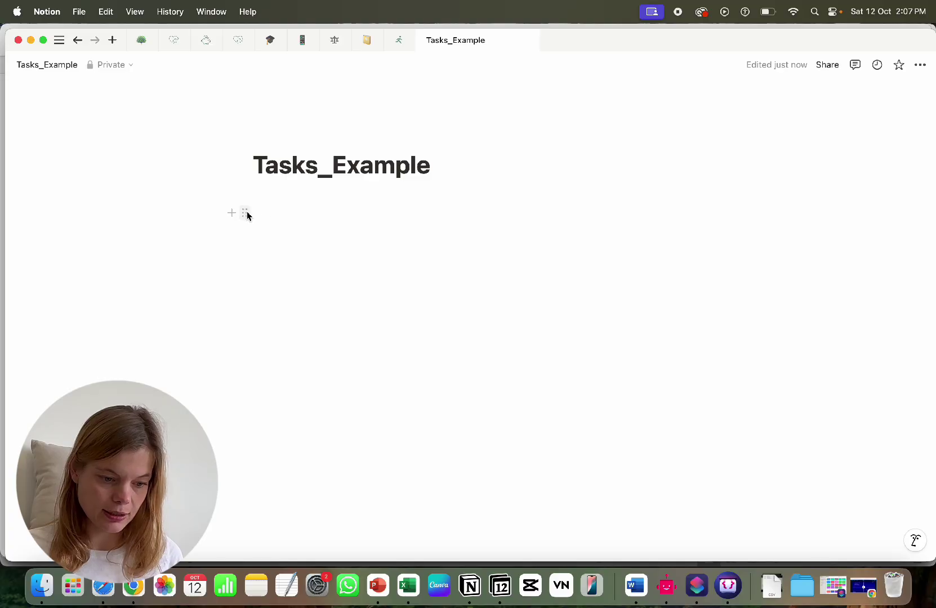
Insert an inline database under the page title using /database.
click(260, 213)
text(/dat)
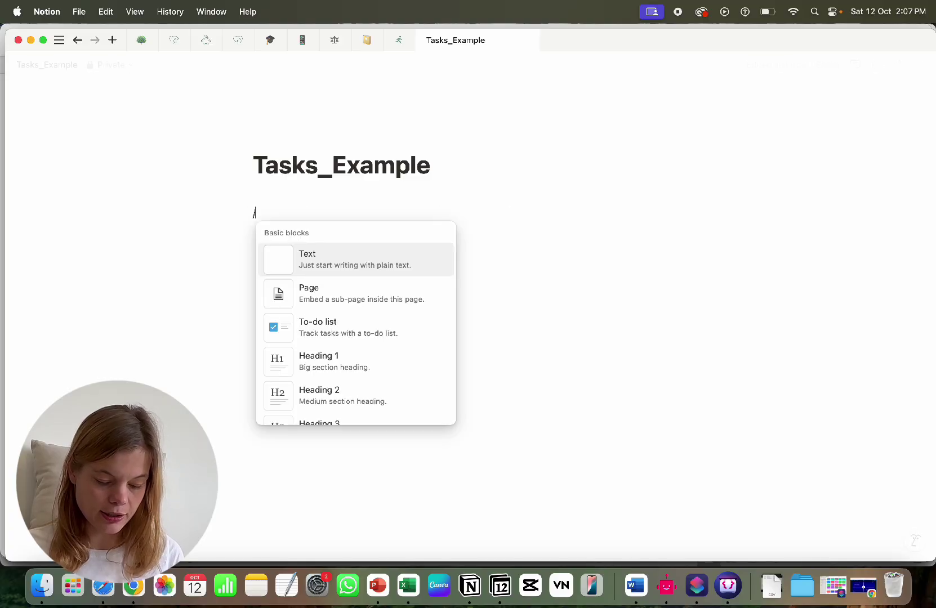
click(347, 268)
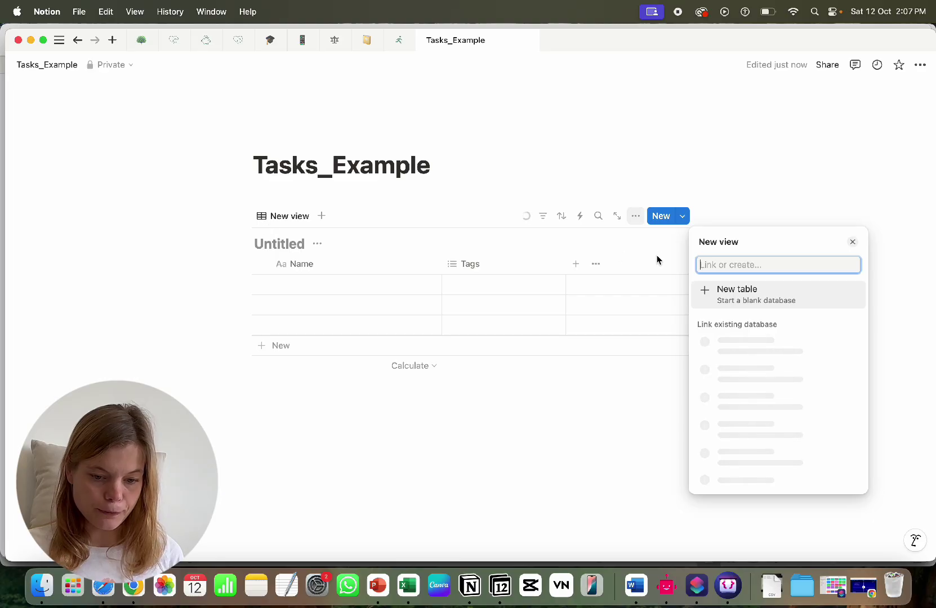
Name the database Tasks_Example and hide its database title.
click(295, 243)
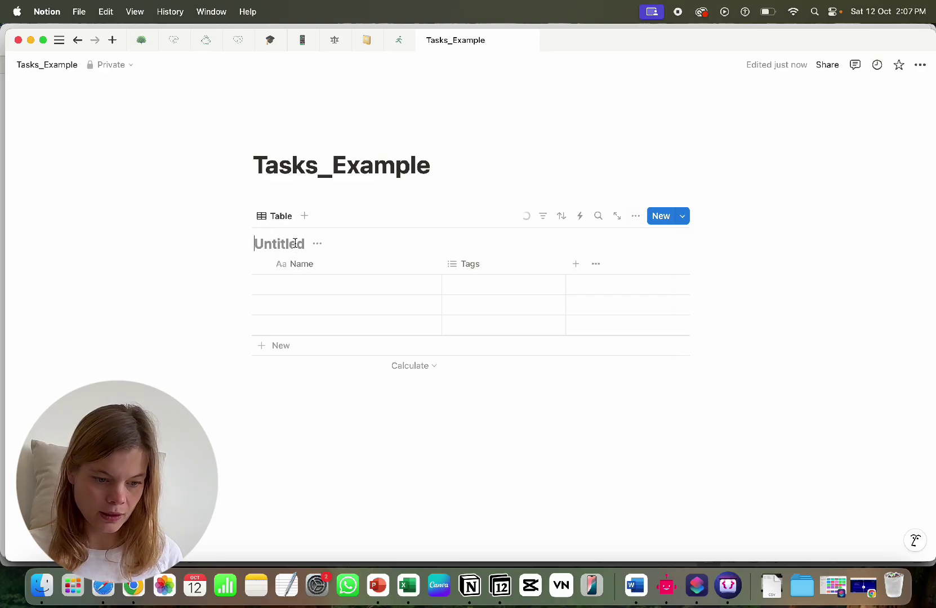
text(Task)
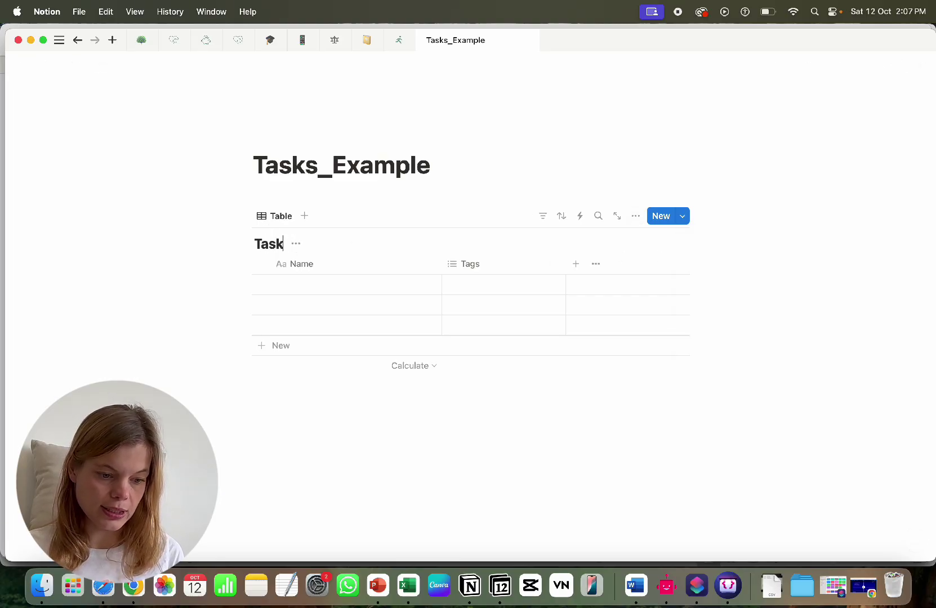
text(s_Example)
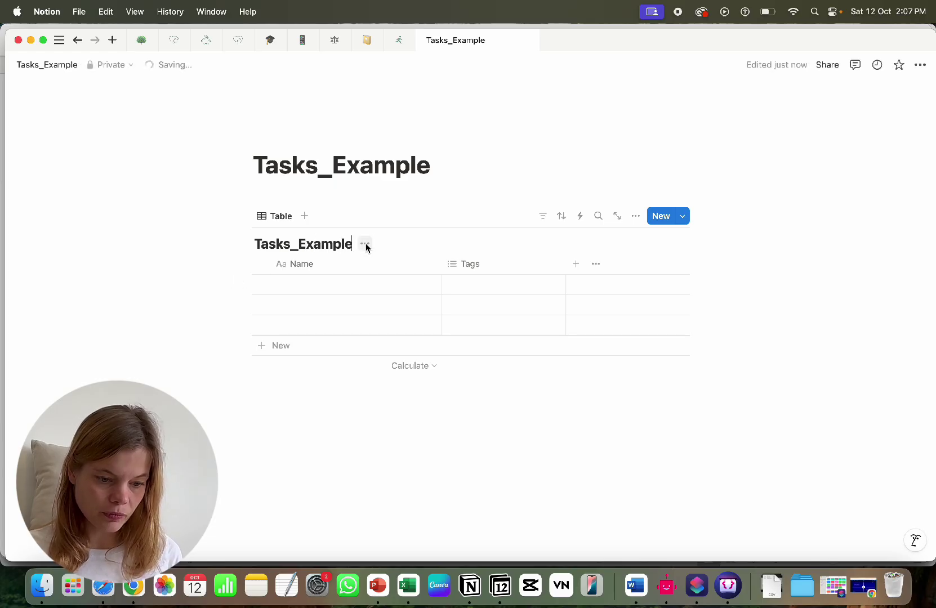
click(365, 243)
click(334, 309)
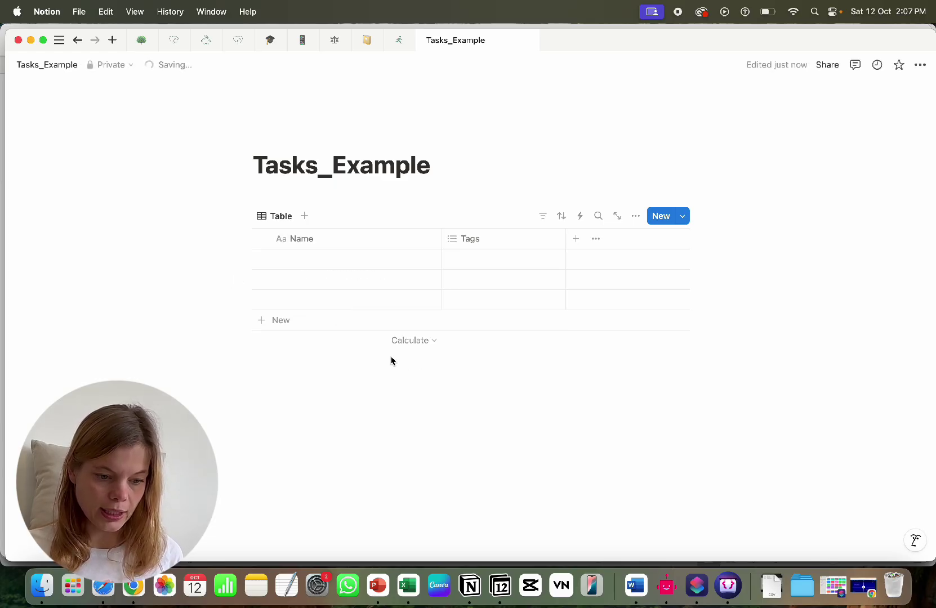
Narrow the Name column, delete the Tags property, and rename Name to Task.
drag(442, 240, 366, 239)
click(446, 238)
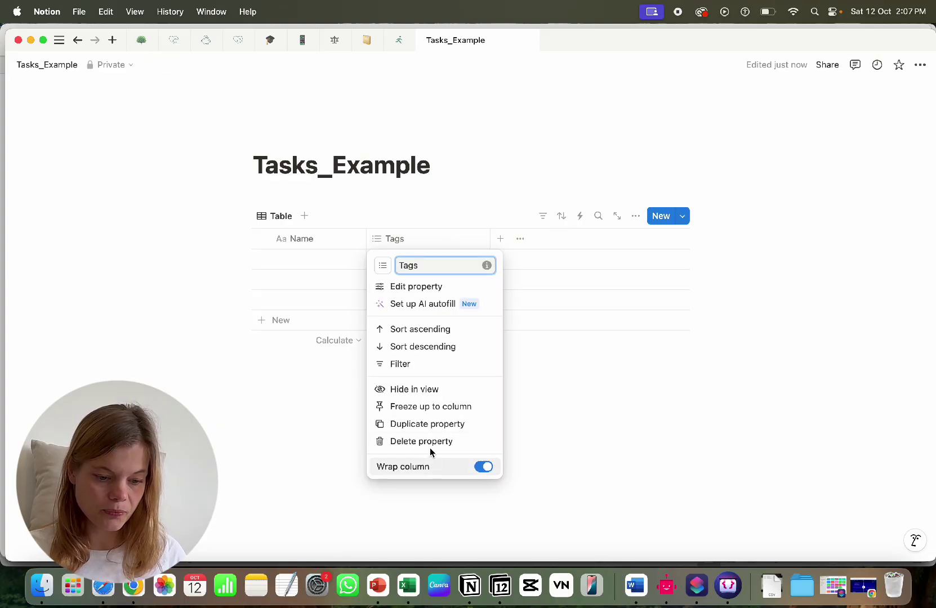
click(412, 442)
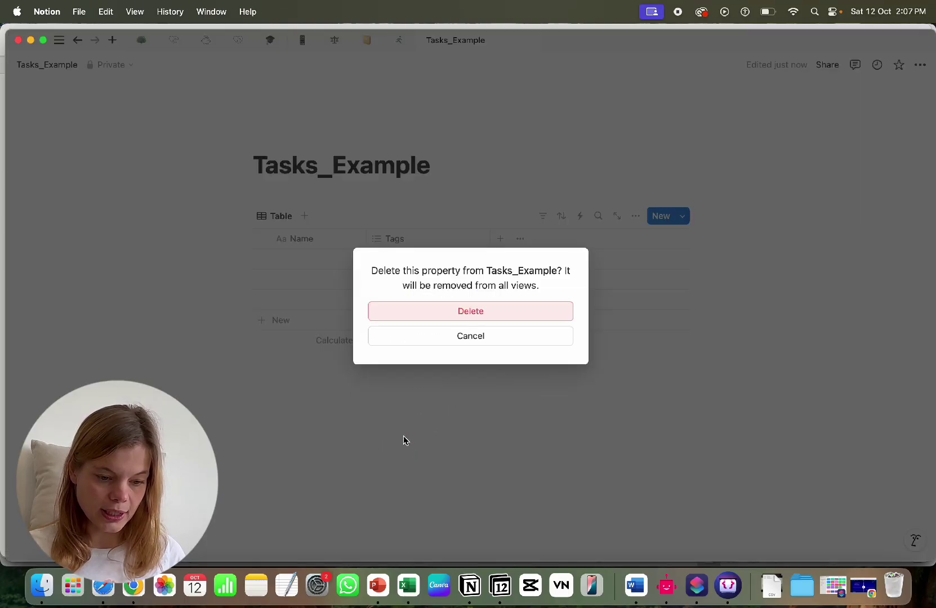
click(435, 313)
click(298, 240)
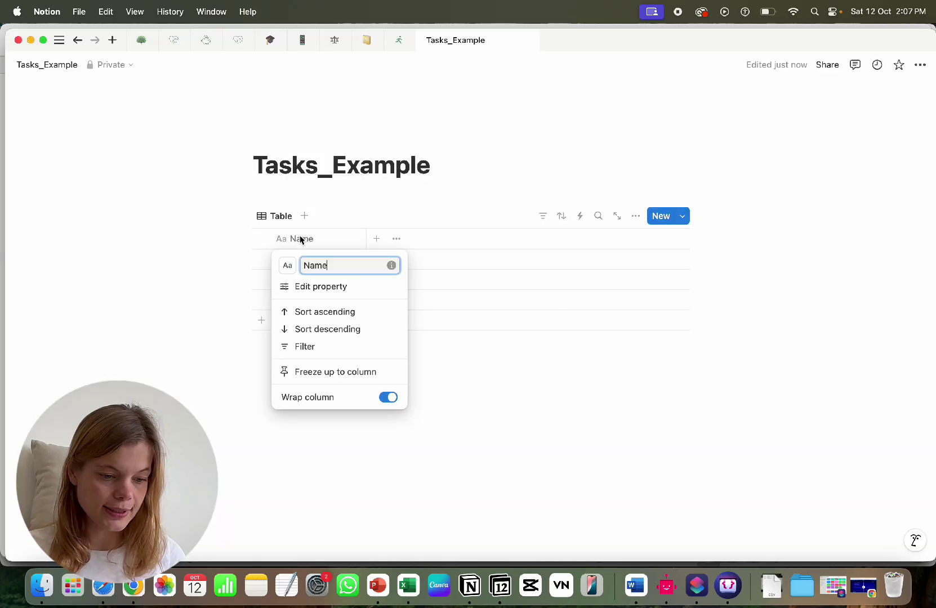
key(BackSpace)
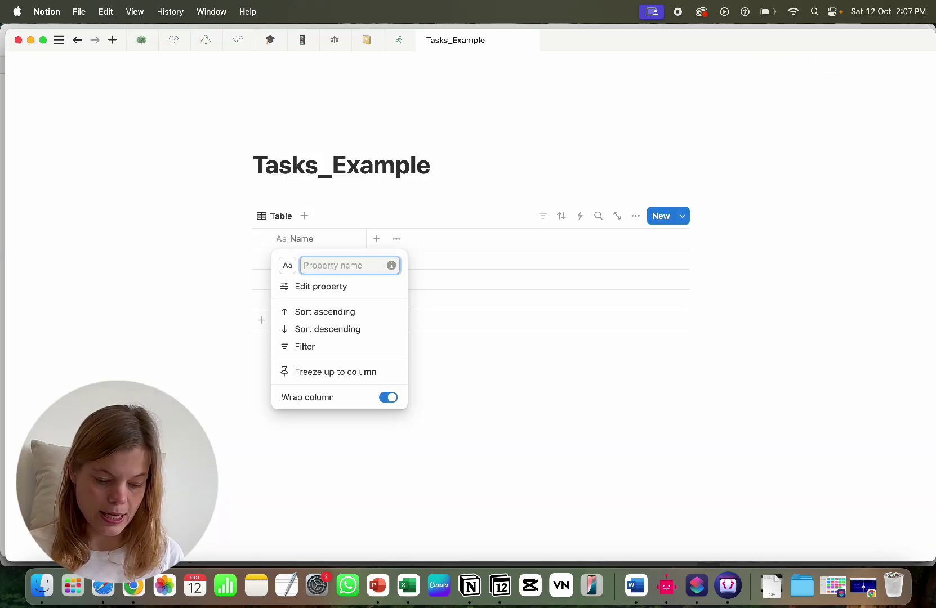
text(Task)
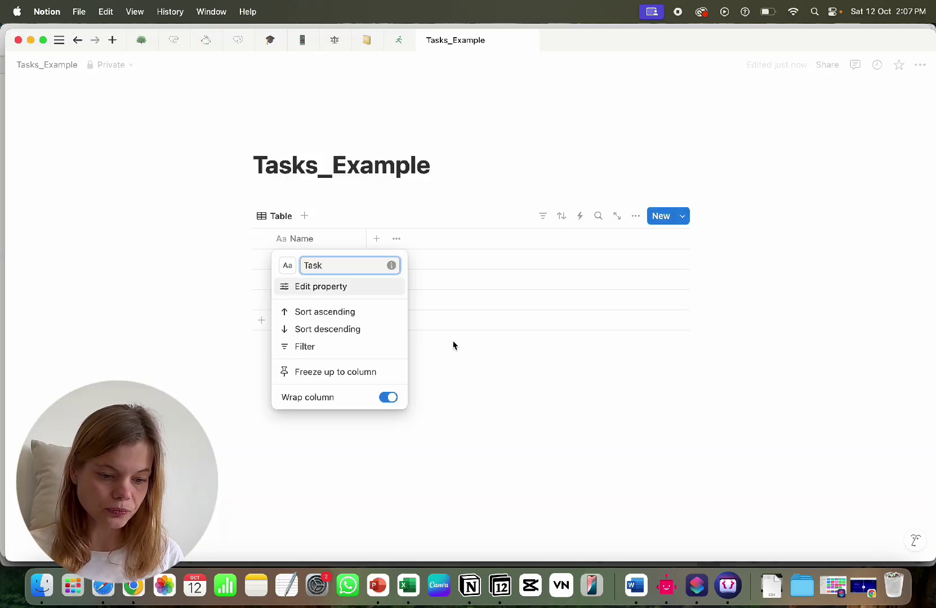
click(487, 363)
Add a Date property to the table and rename it Due Date.
click(377, 239)
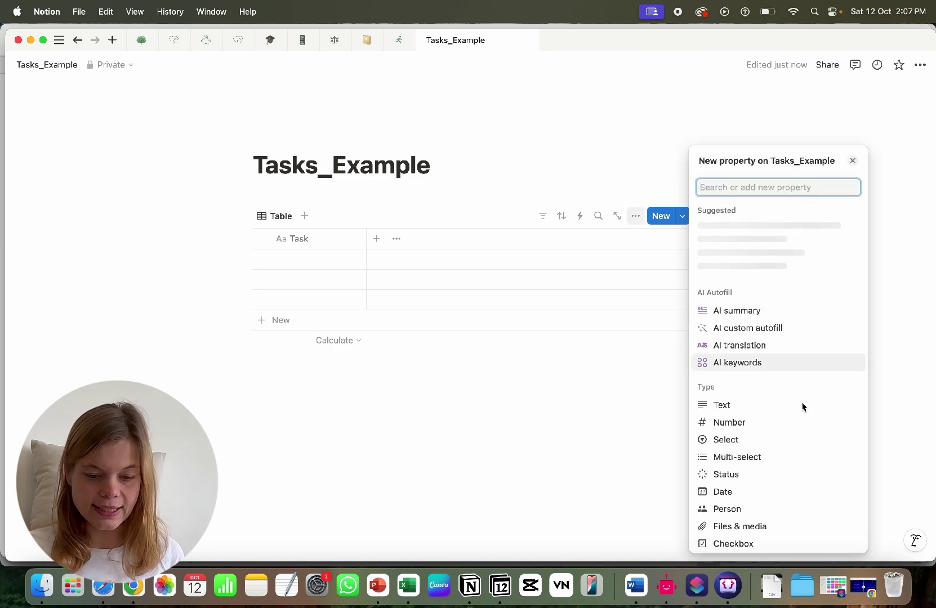
click(733, 459)
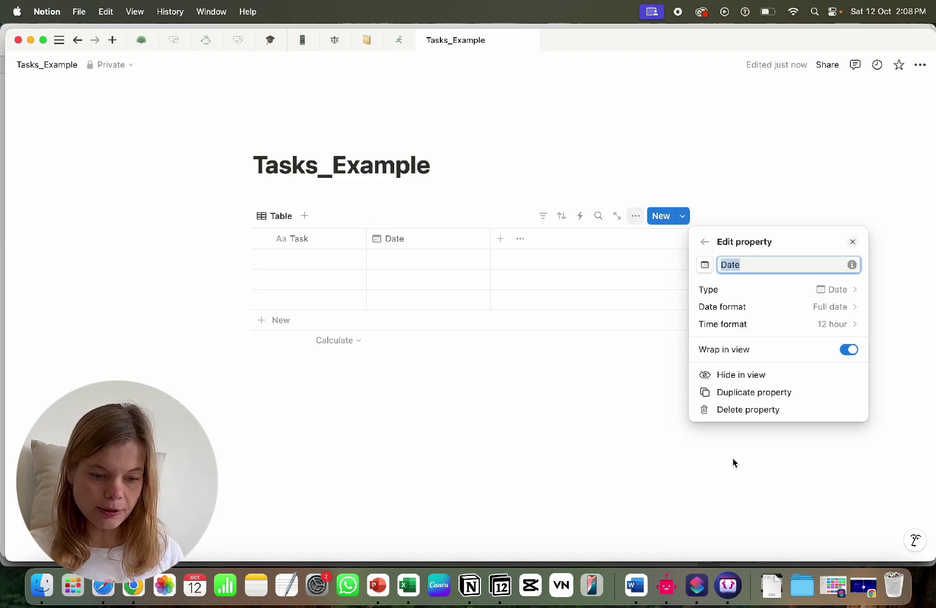
click(627, 434)
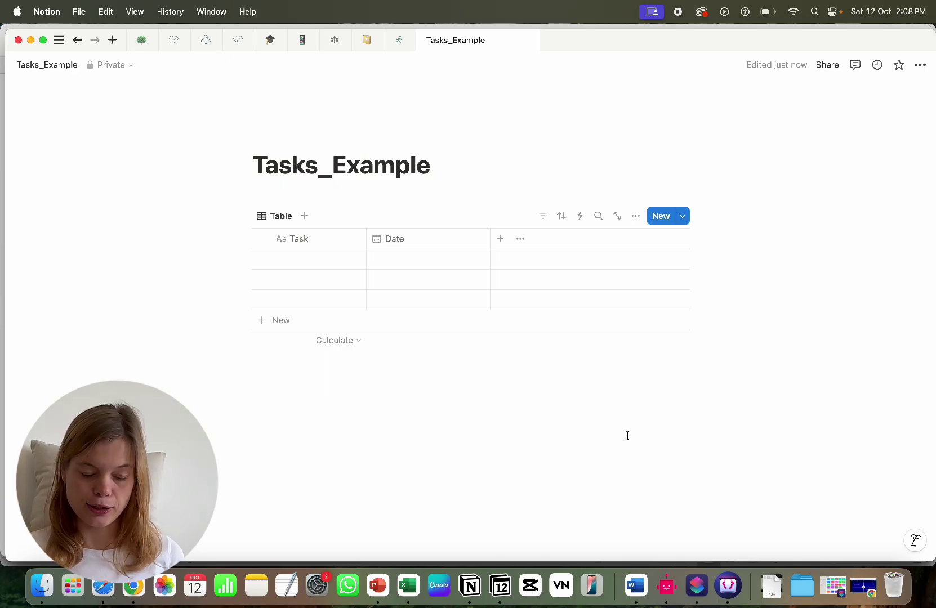
click(377, 240)
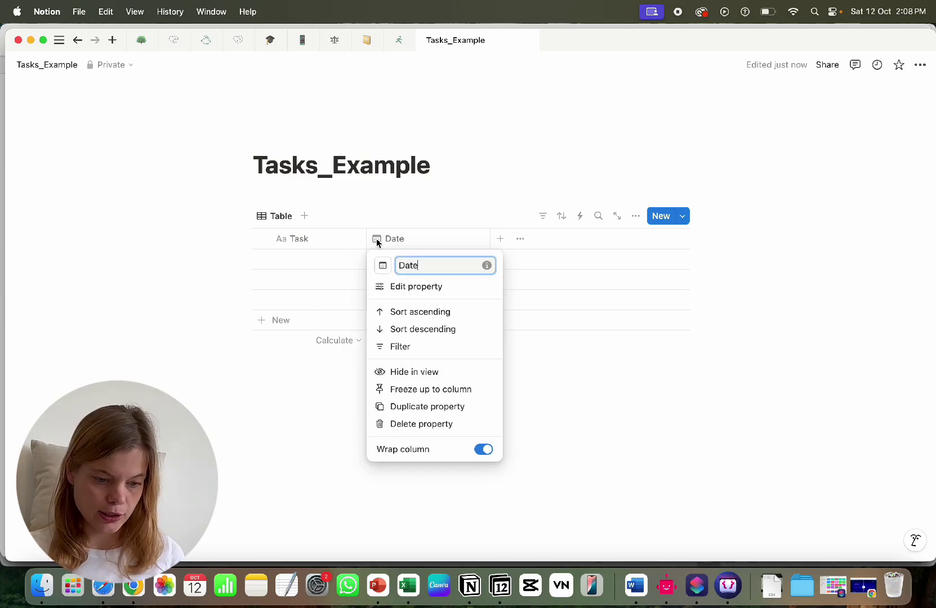
click(399, 265)
text(Due)
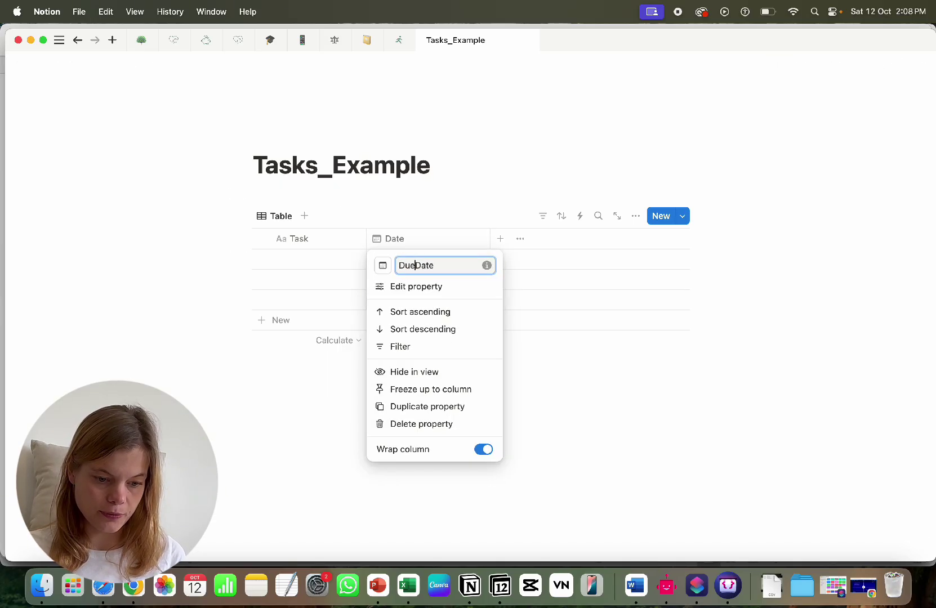
click(260, 432)
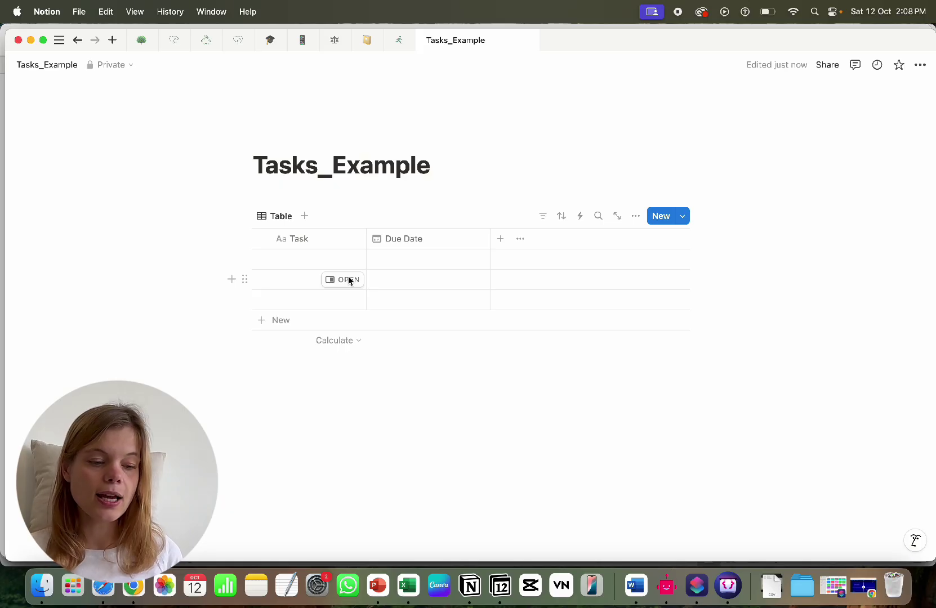
Copy the database's link from its full-page view, then return to the parent page.
click(244, 216)
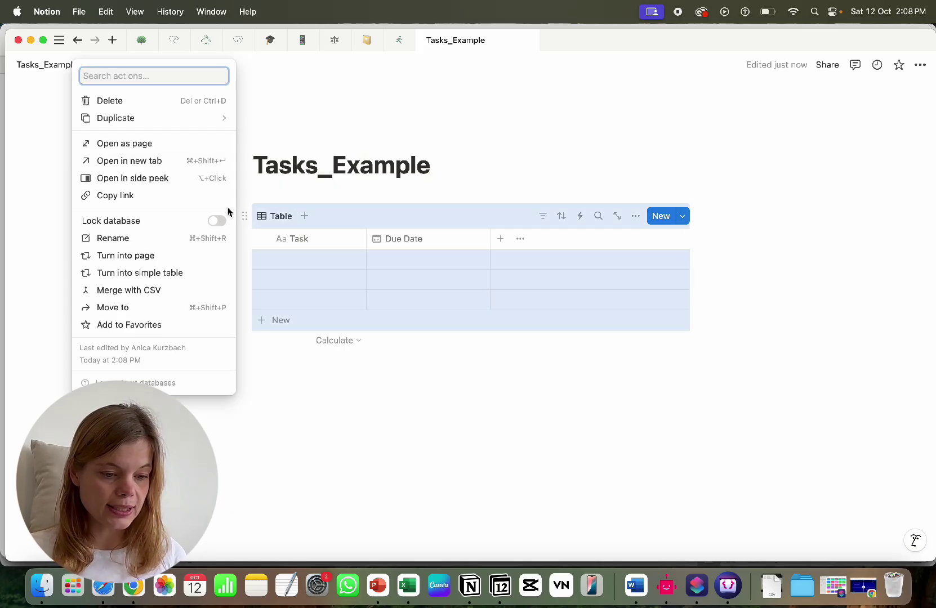
click(126, 143)
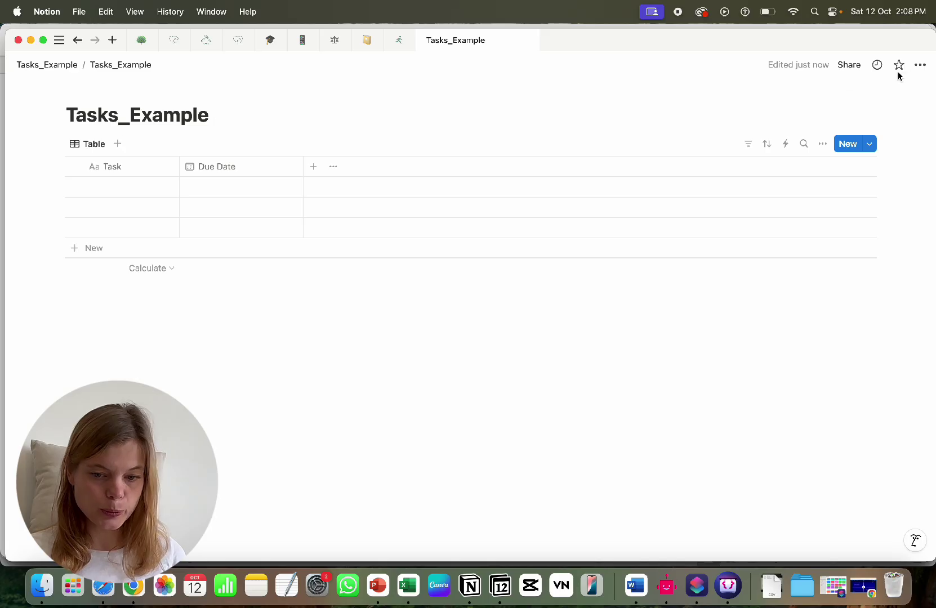
click(920, 66)
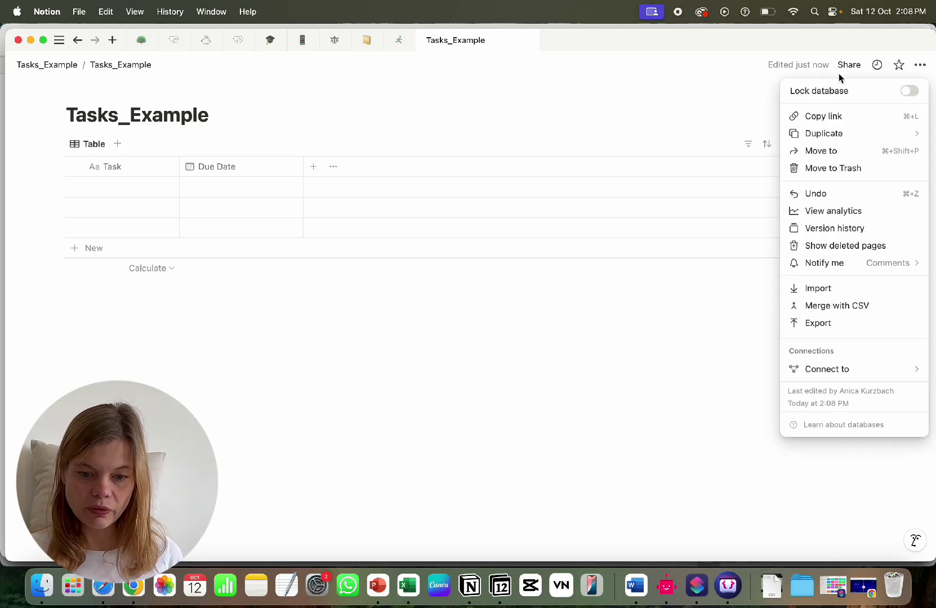
click(814, 116)
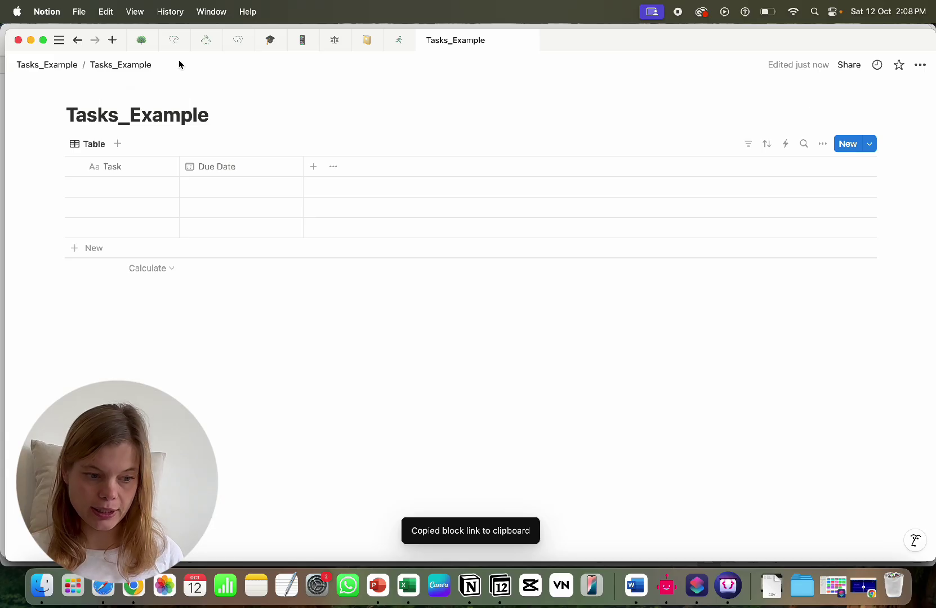
click(45, 67)
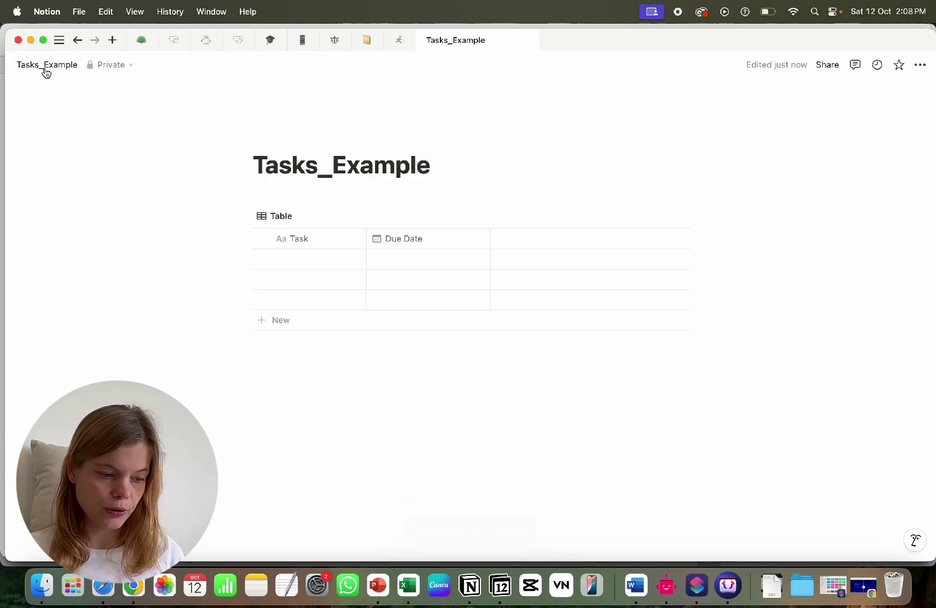
Paste the database link below the table as a plain link.
click(287, 374)
key(super+v)
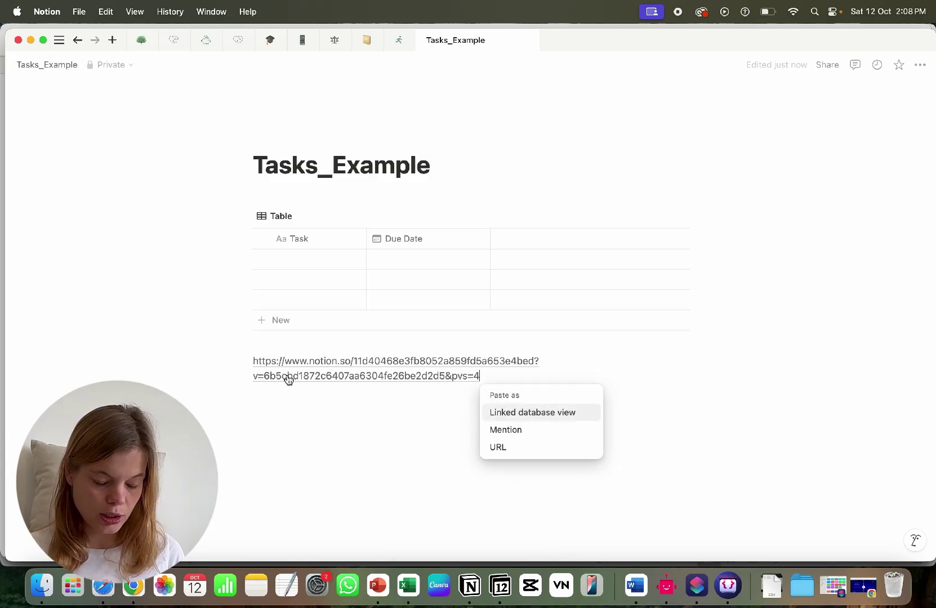
click(353, 466)
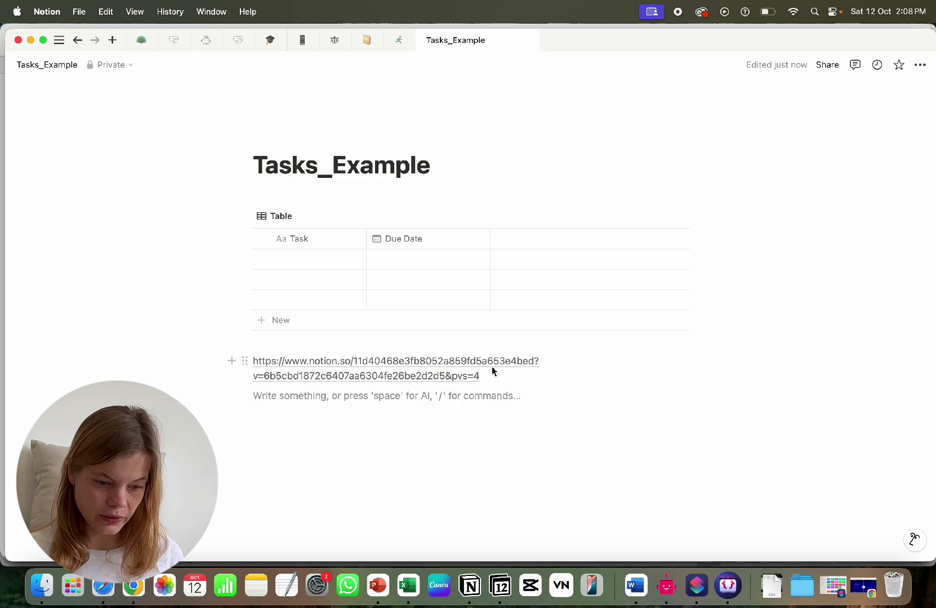
Trim the link title to just the database ID, removing the URL prefix and view query.
mouse_move(430, 364)
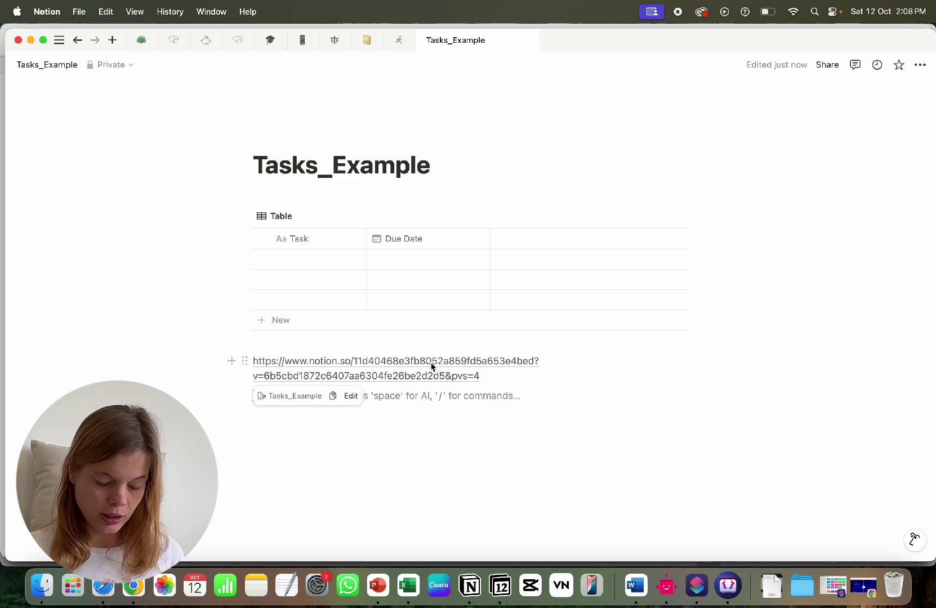
click(351, 397)
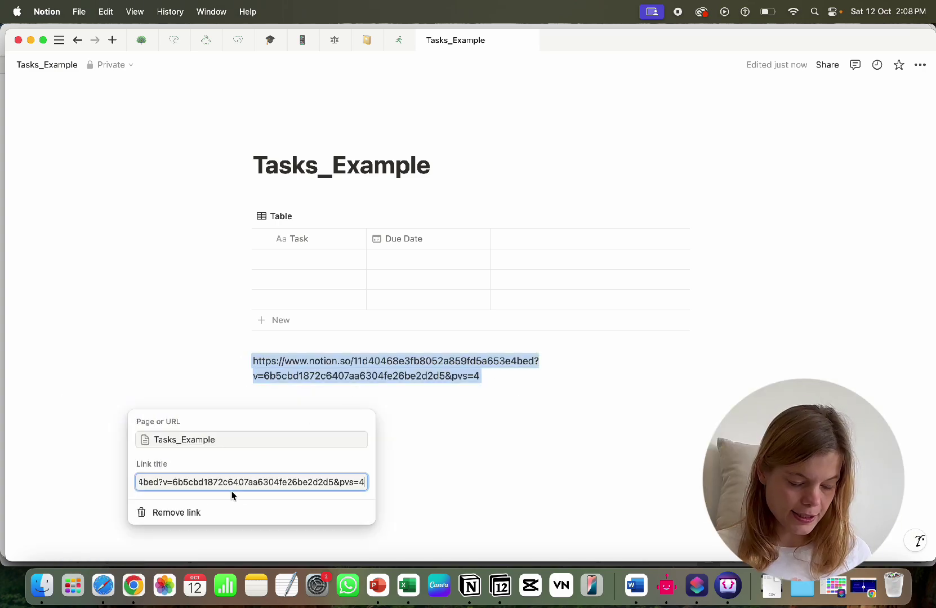
click(217, 484)
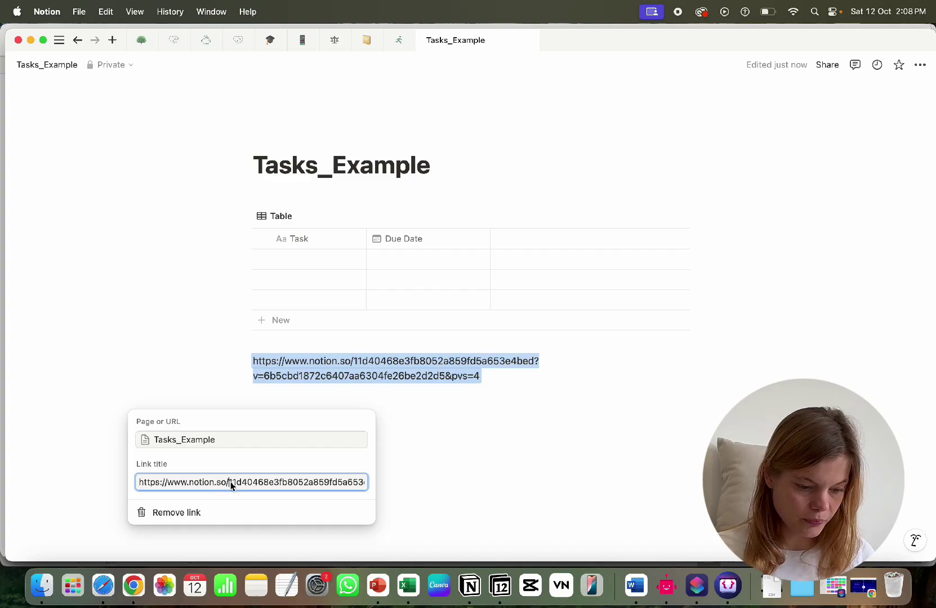
drag(229, 481, 132, 479)
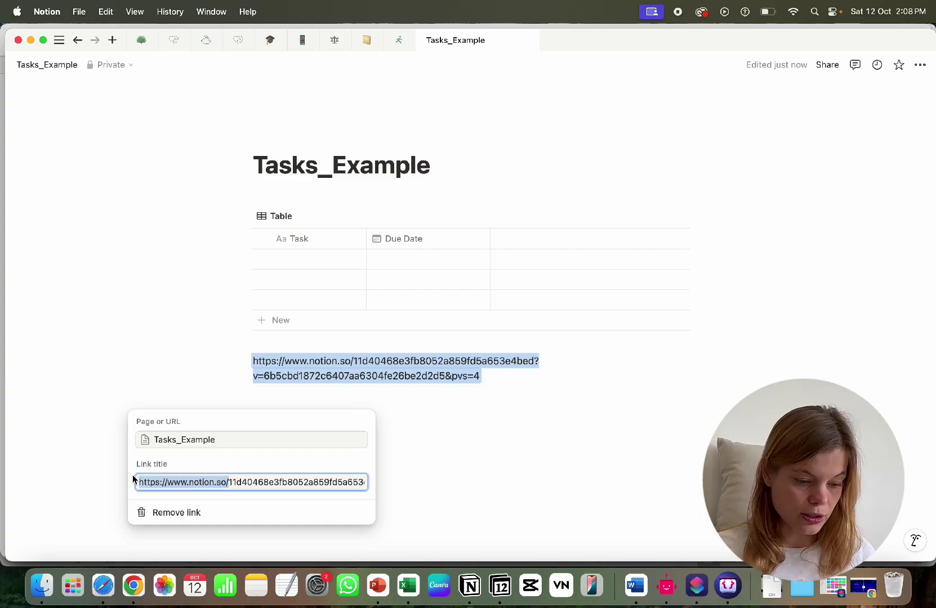
key(BackSpace)
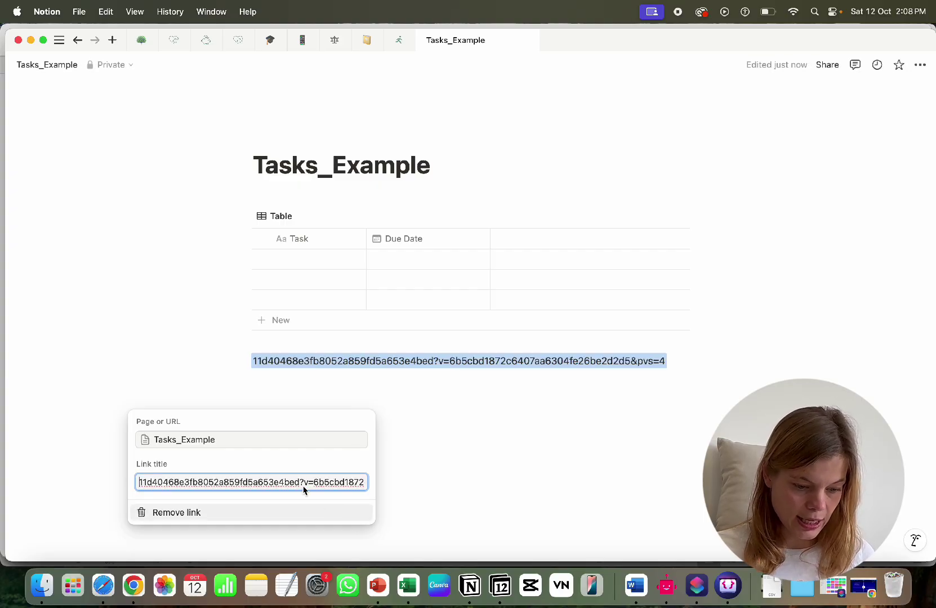
drag(300, 482, 399, 486)
key(BackSpace)
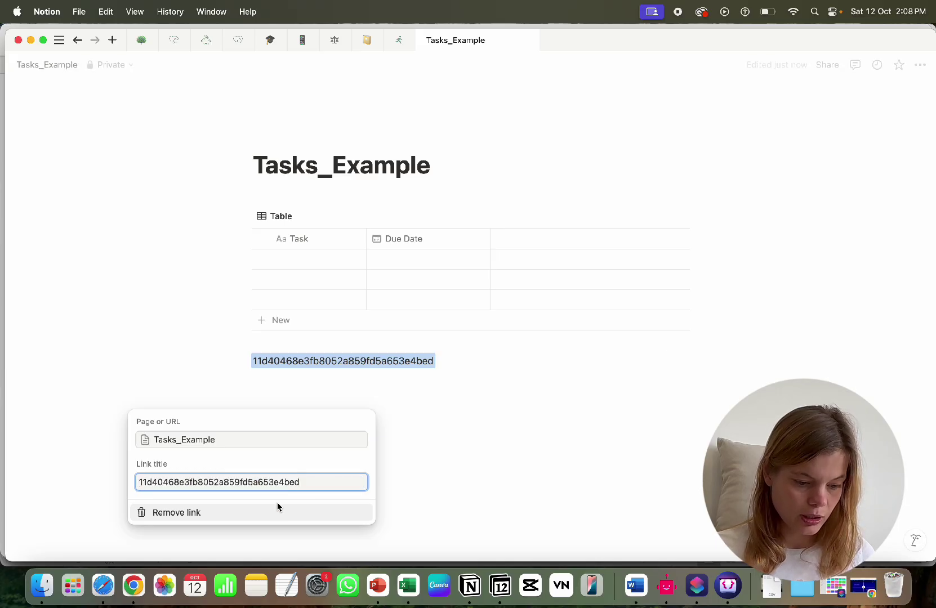
click(431, 457)
Go to Settings > My connections and open Develop or manage integrations in Safari.
click(403, 403)
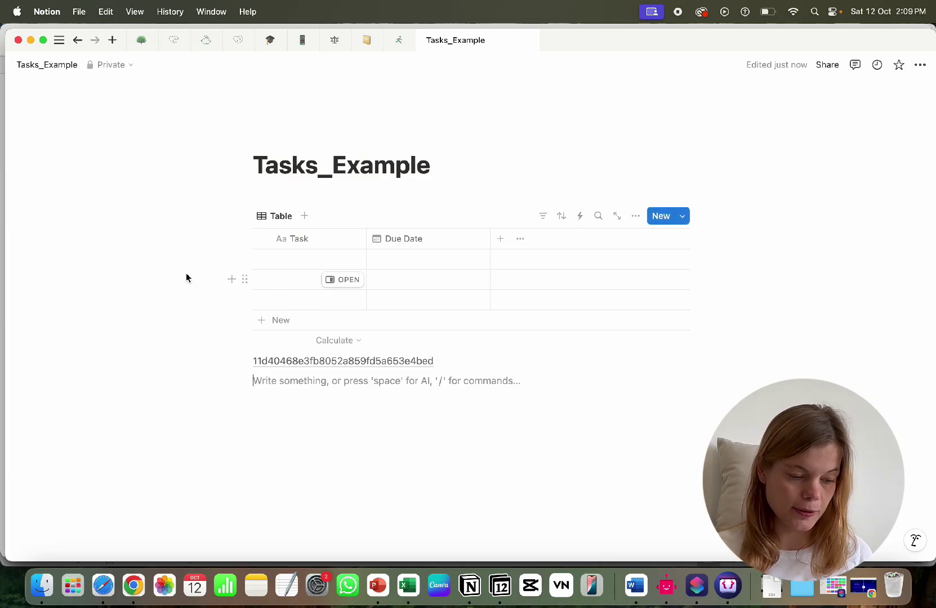
click(62, 43)
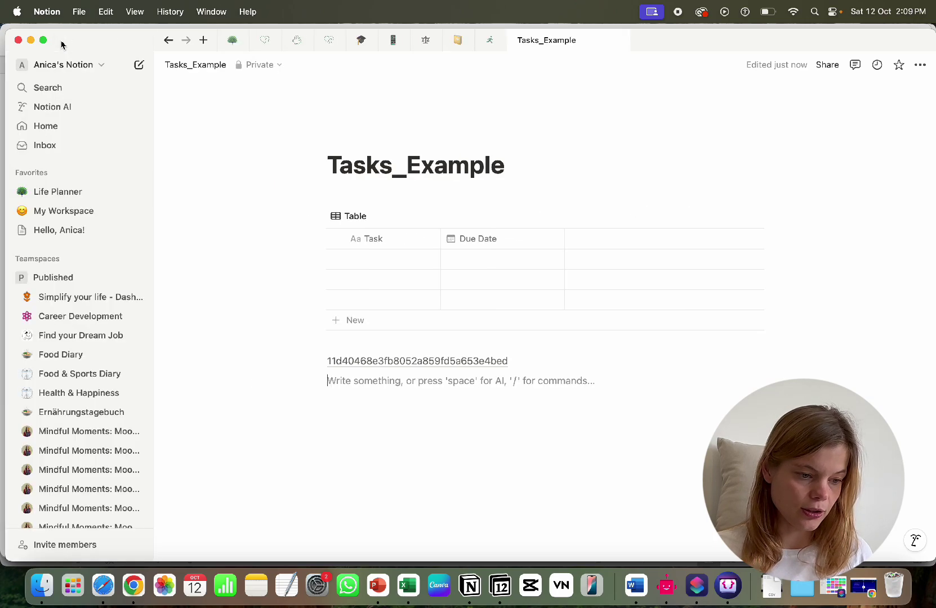
scroll(96, 347, down, 10)
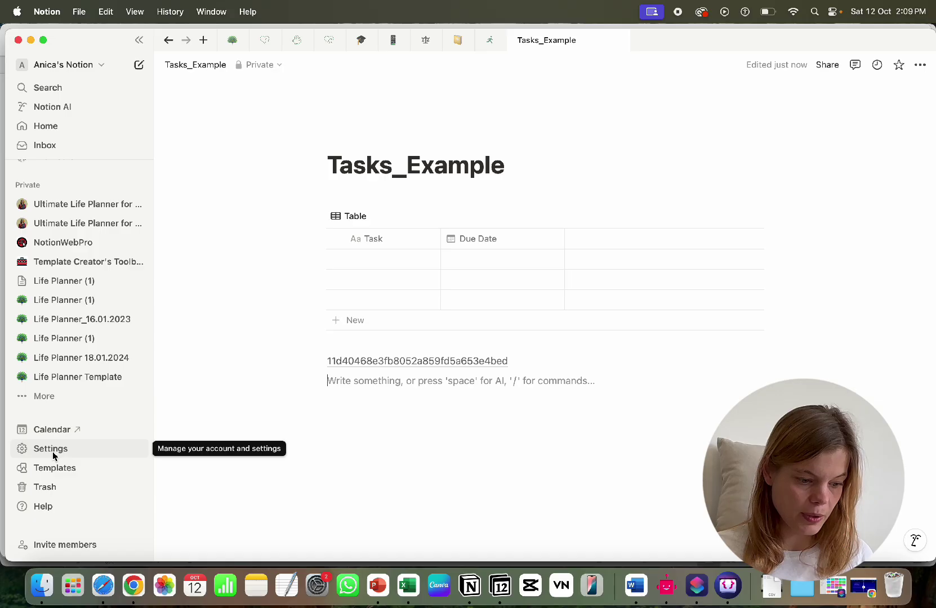
click(51, 449)
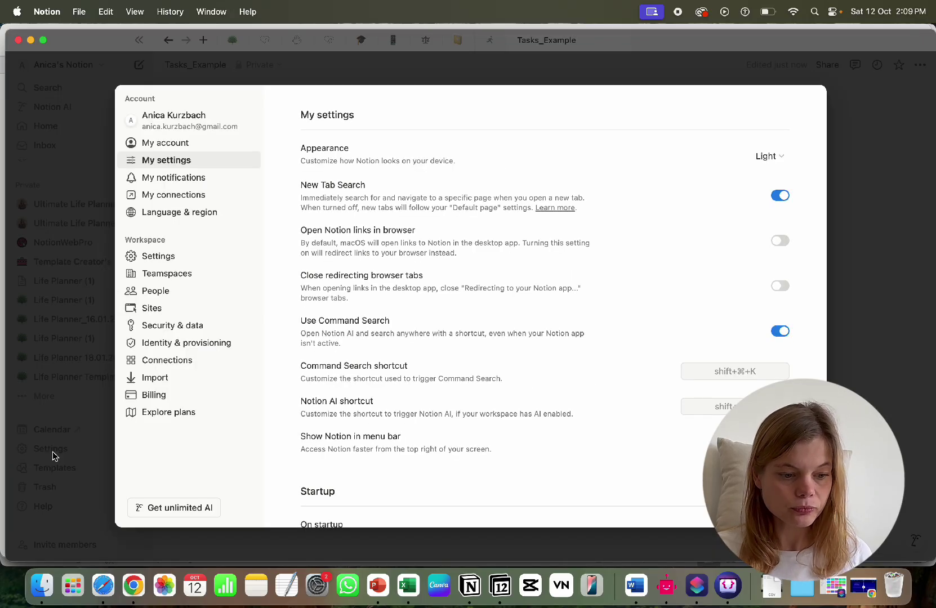
click(188, 196)
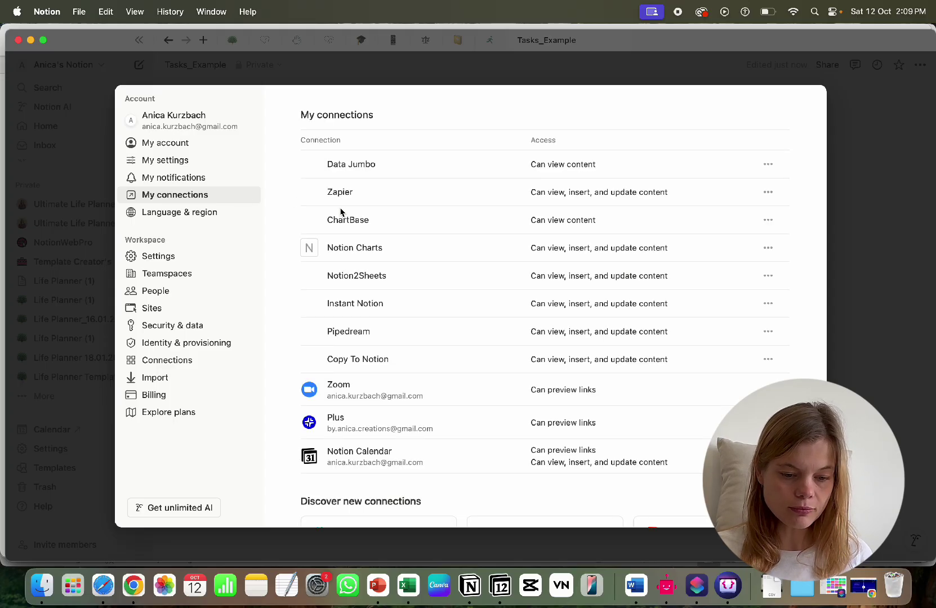
scroll(341, 212, down, 5)
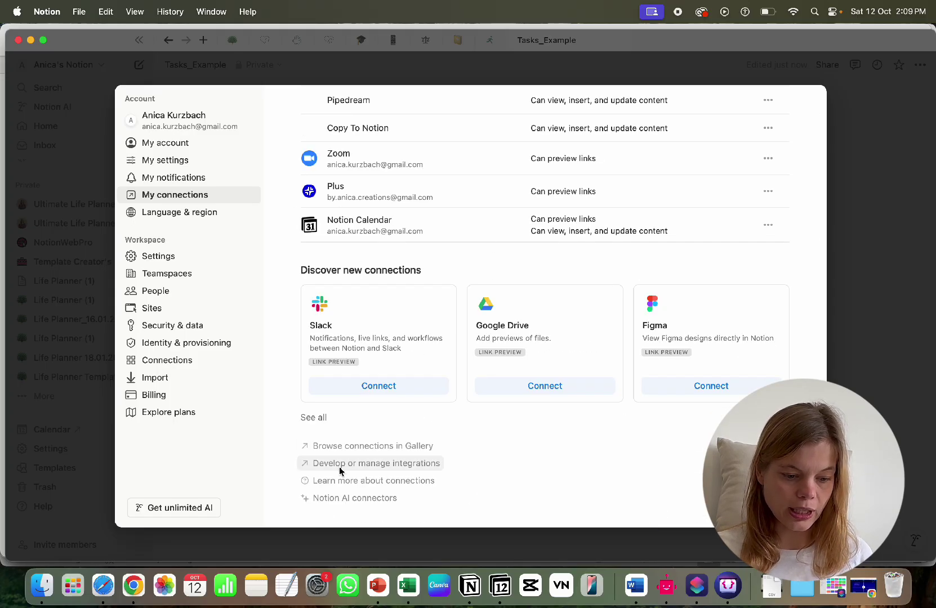
click(380, 466)
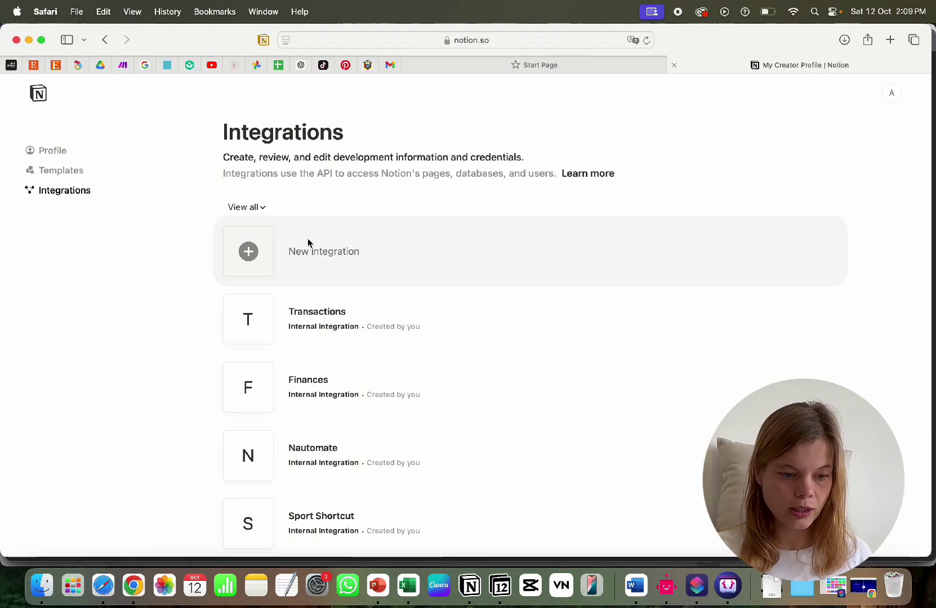
Create a new integration named Tasks_Example for the chosen workspace.
click(314, 249)
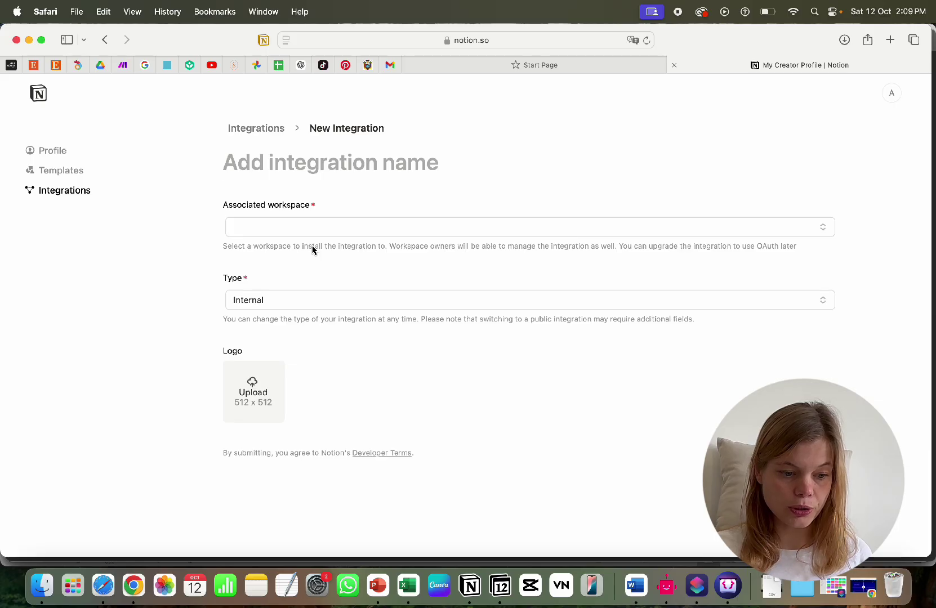
text(Task)
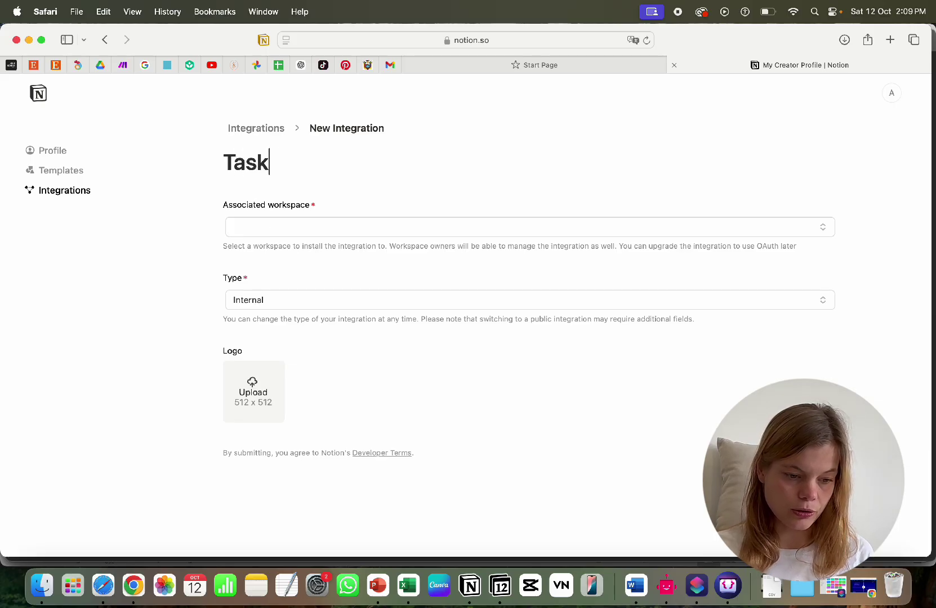
text(s_Example)
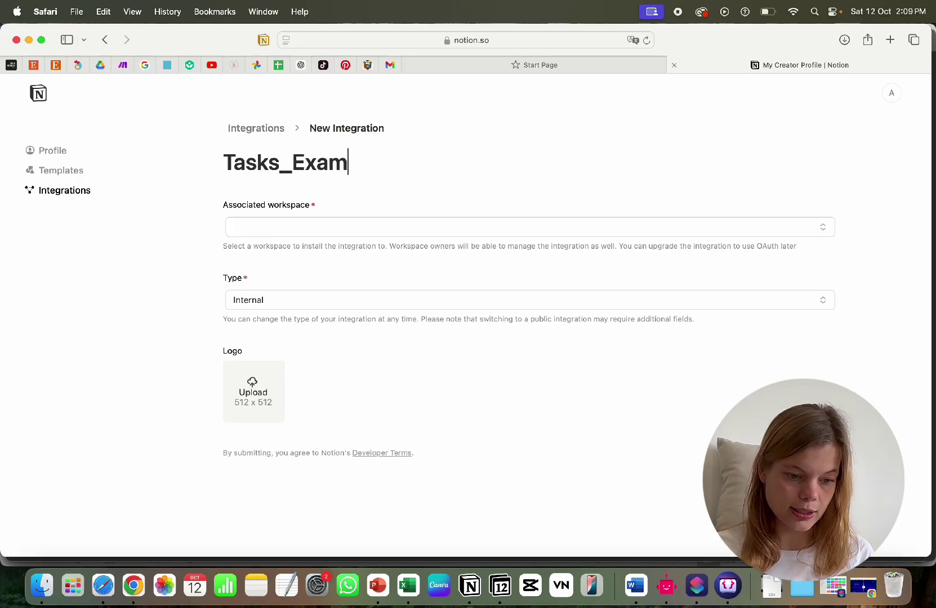
click(297, 224)
click(278, 250)
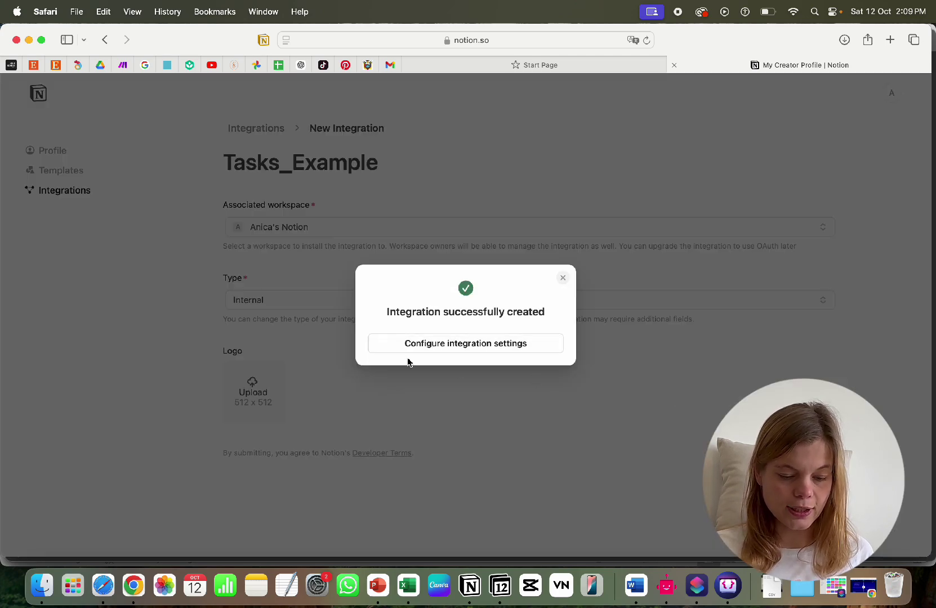
Reveal and copy the integration's internal secret, then return to Notion.
click(441, 346)
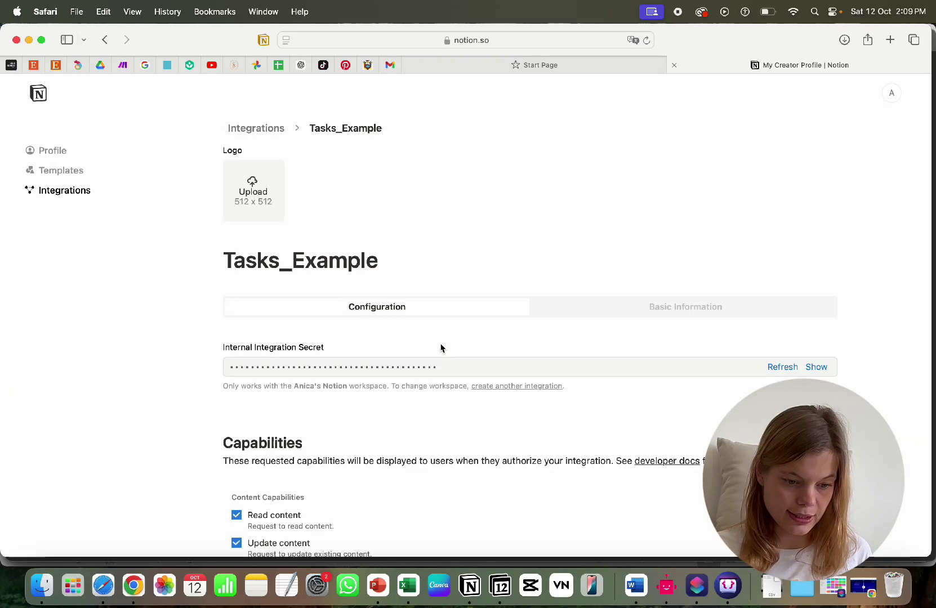
scroll(441, 348, down, 3)
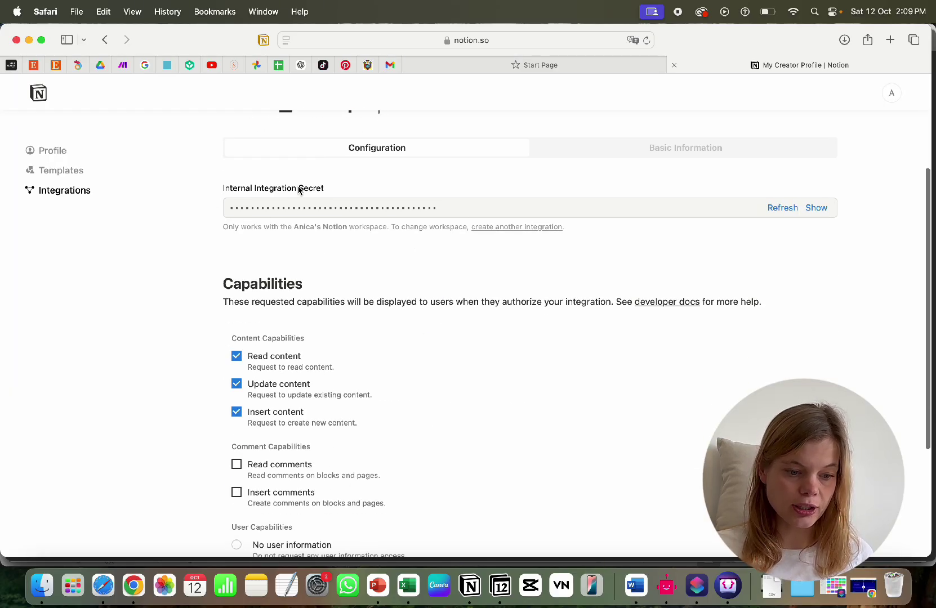
click(817, 209)
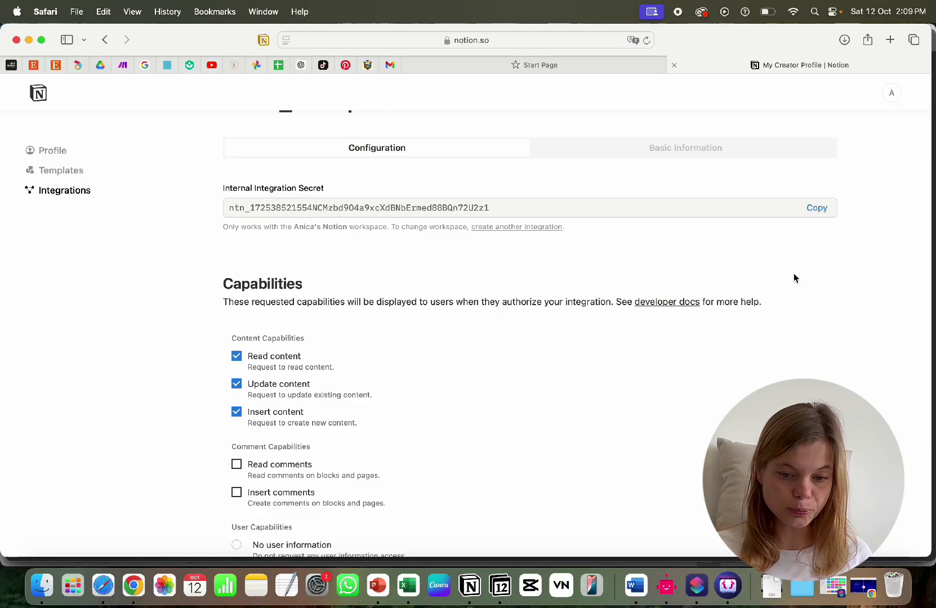
click(814, 208)
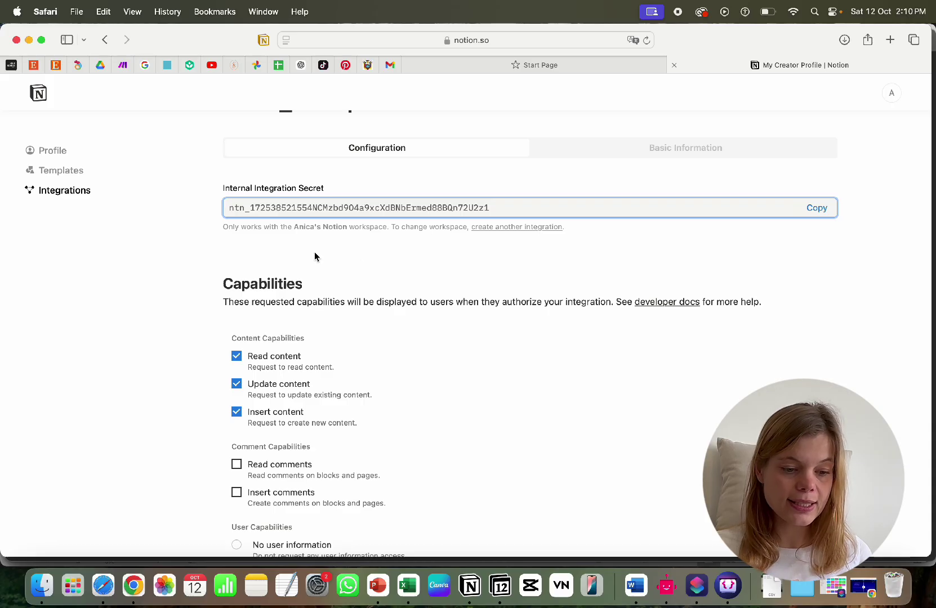
scroll(451, 271, up, 1)
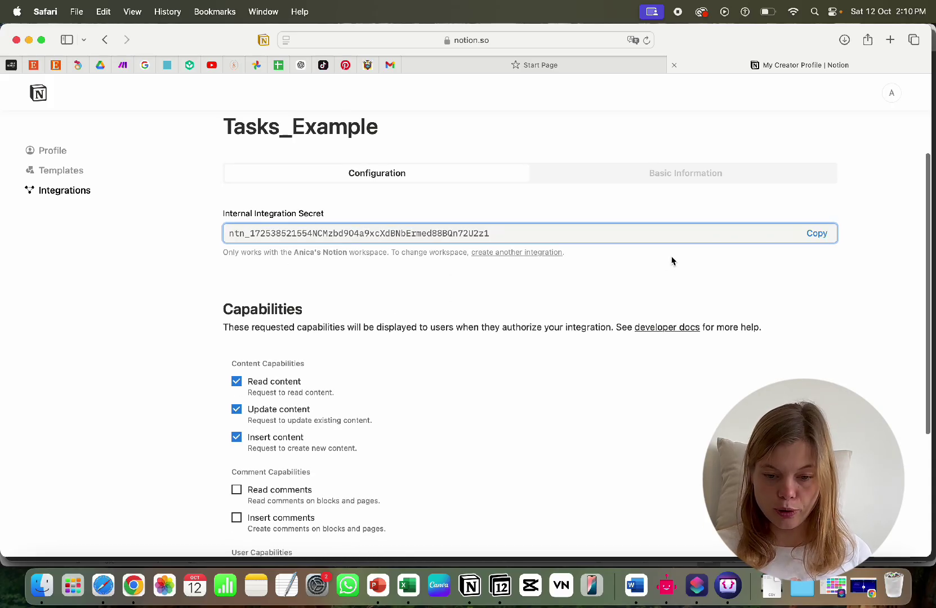
key(super+Tab)
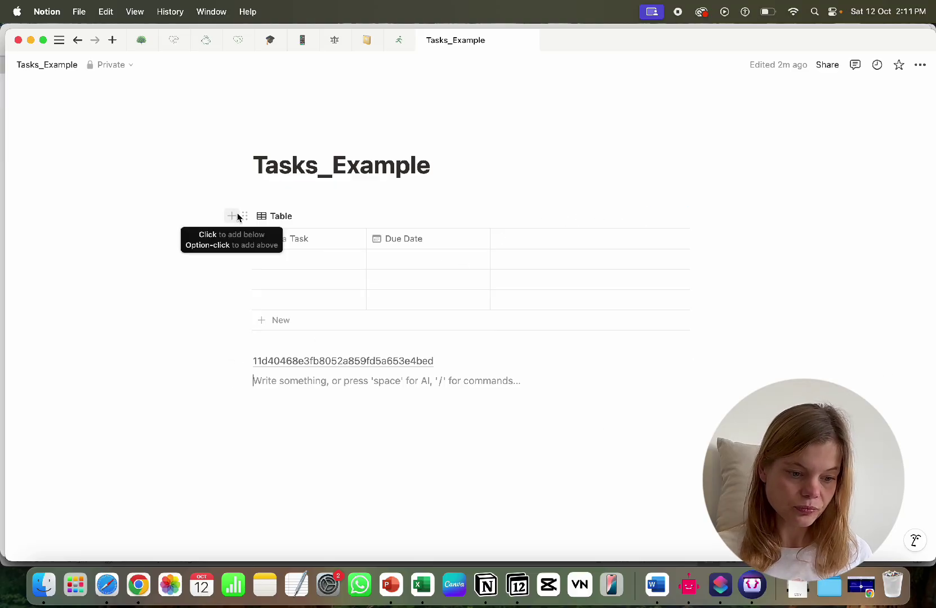
Connect the Tasks_Example integration to the database page, then go back to the parent page.
click(242, 216)
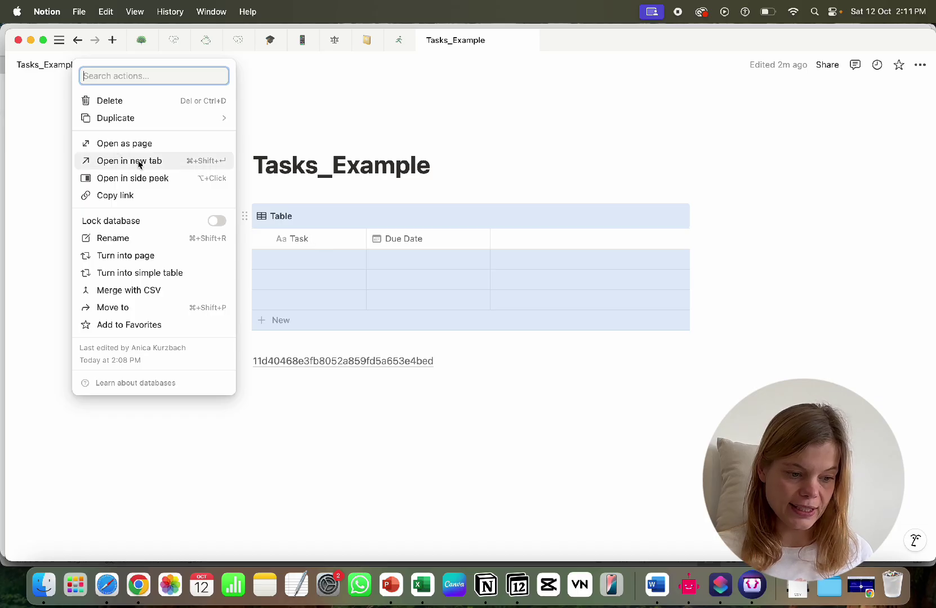
click(130, 145)
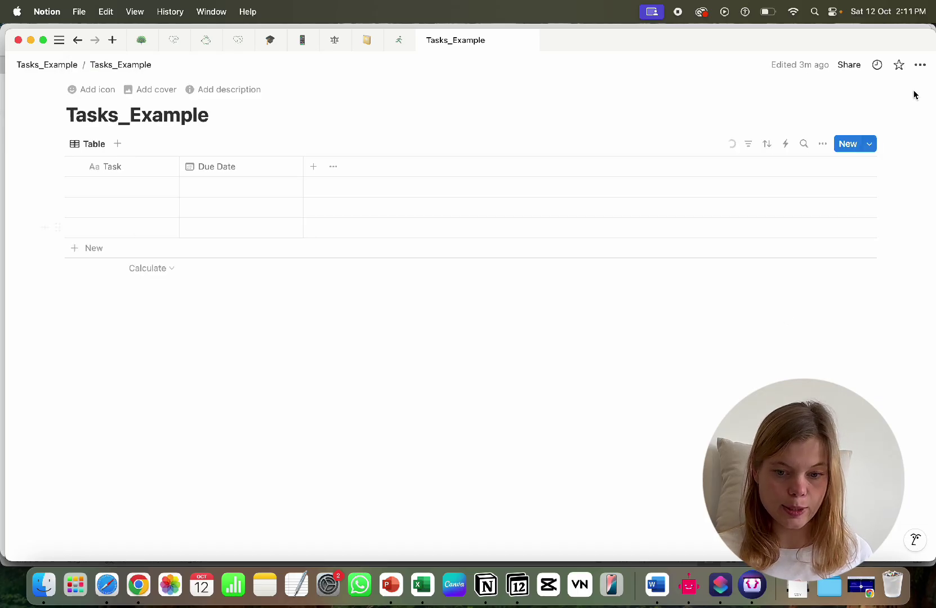
click(919, 65)
mouse_move(837, 374)
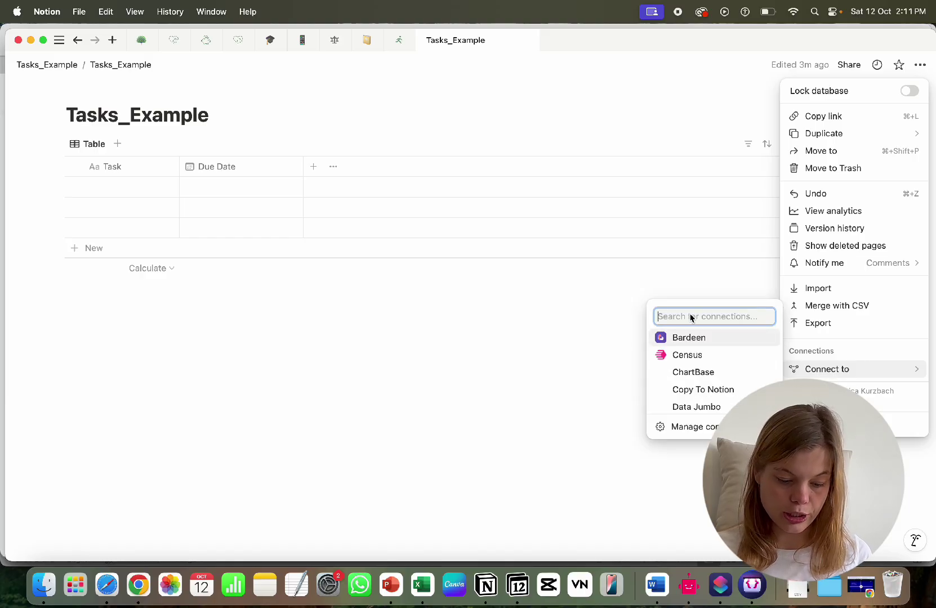
text(Taks)
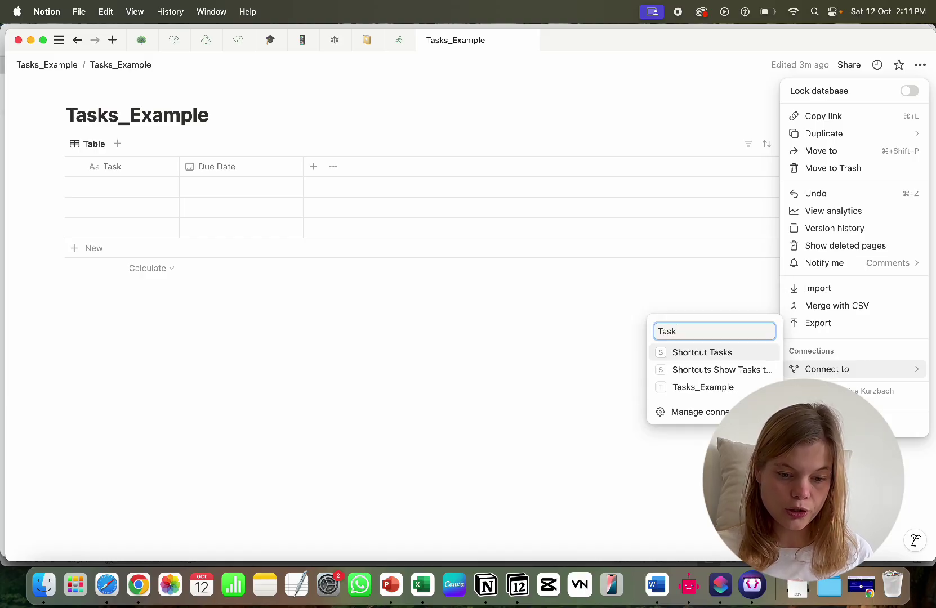
click(701, 389)
click(432, 313)
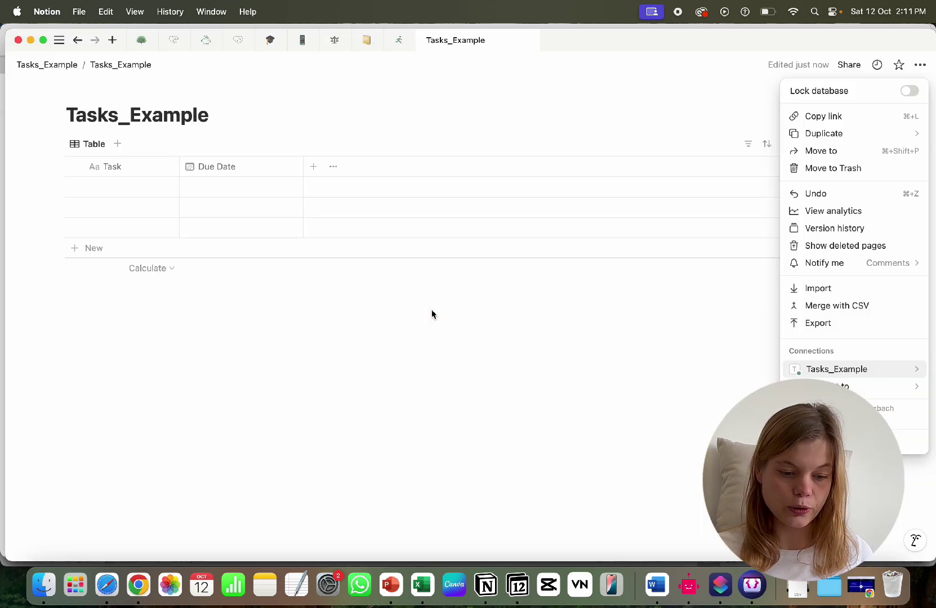
click(303, 400)
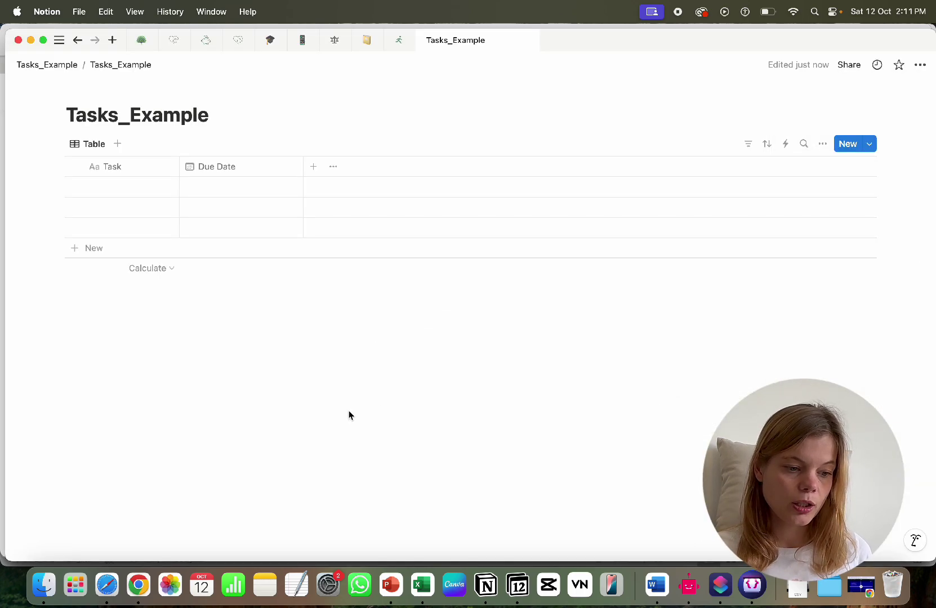
click(22, 66)
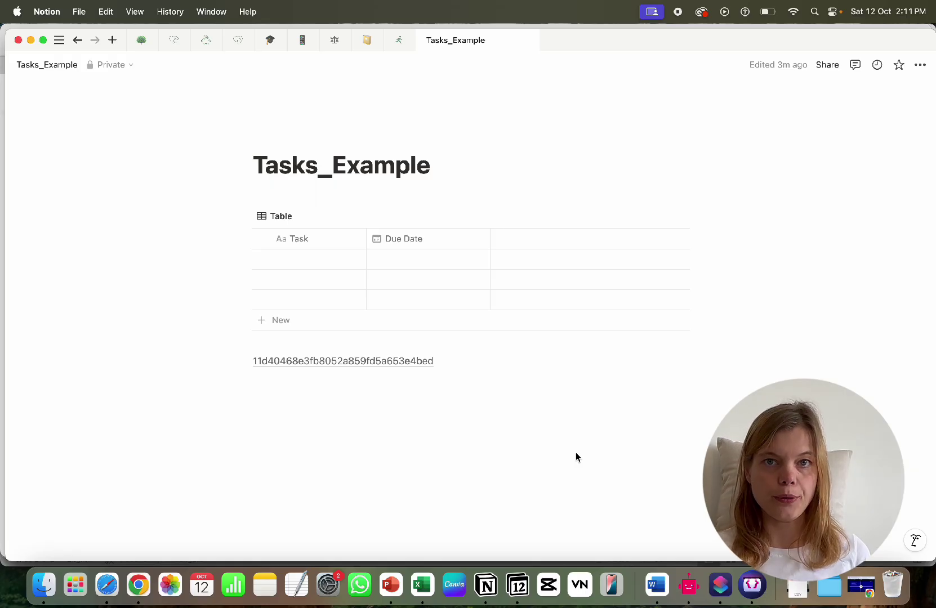
Create a new shortcut in Shortcuts named Tasks_Example.
click(721, 588)
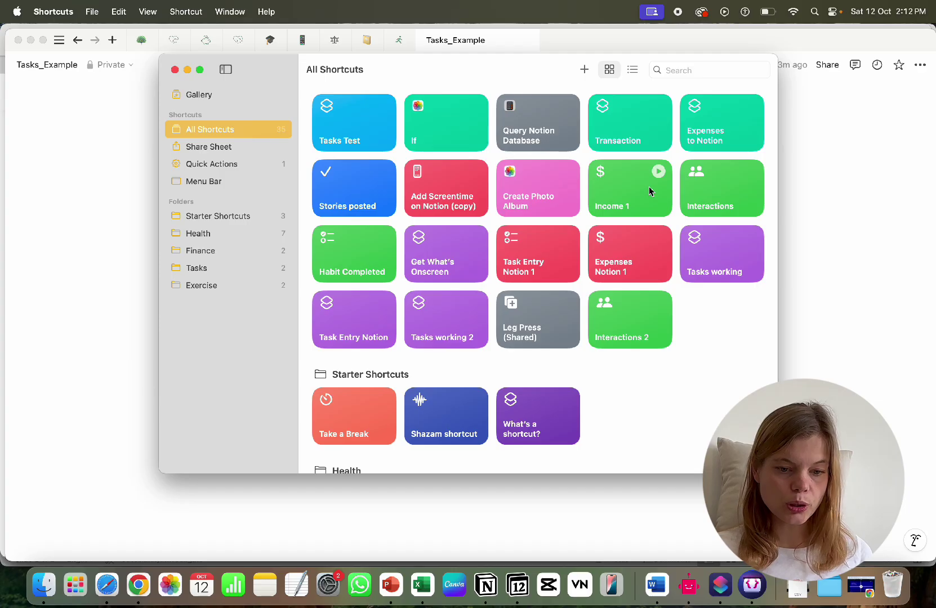
click(583, 69)
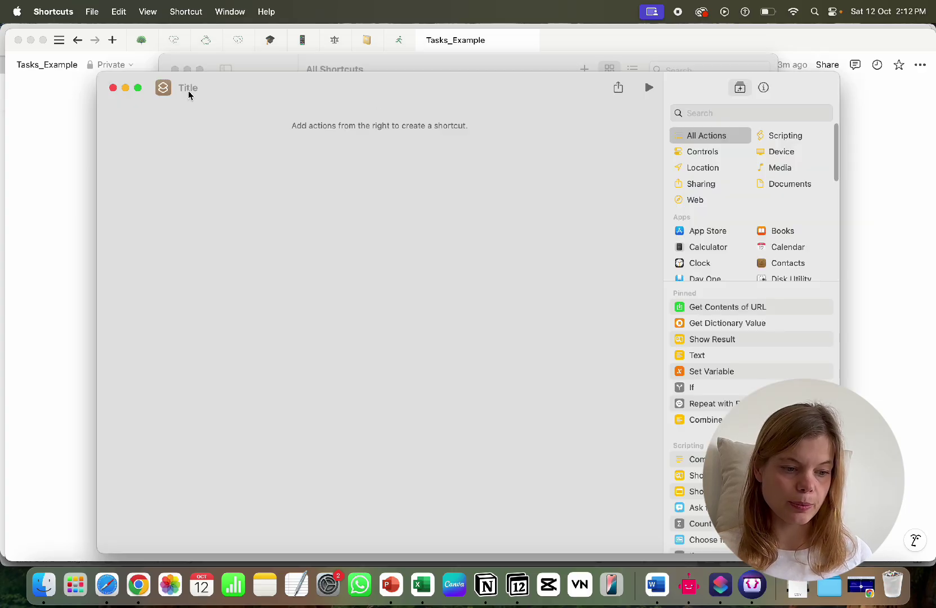
click(184, 87)
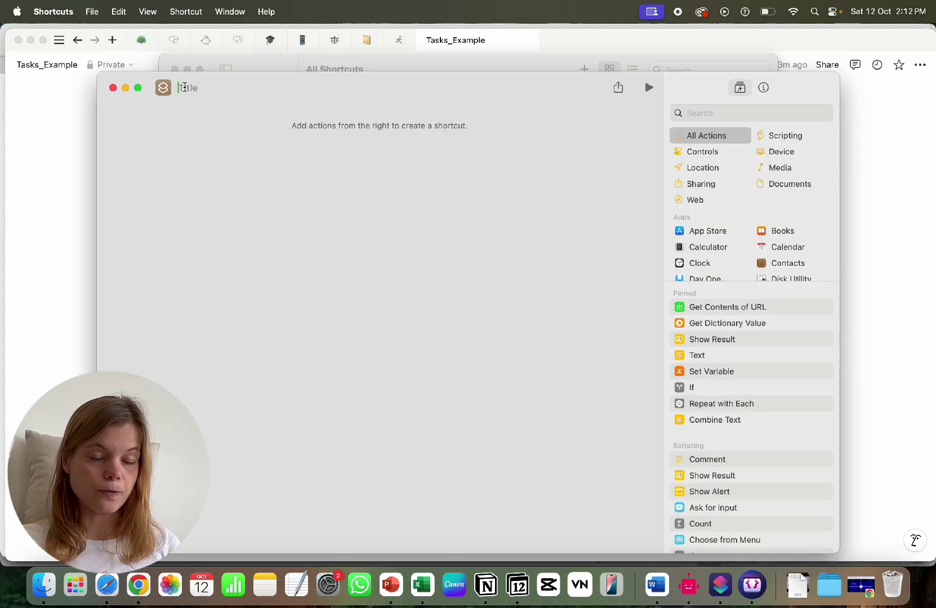
text(Tasks)
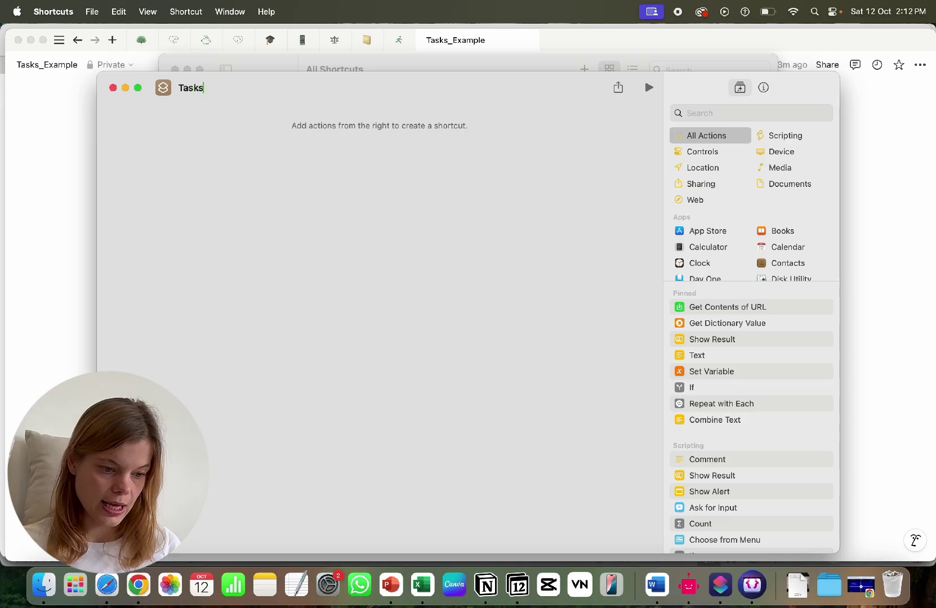
text(_Exma)
key(BackSpace)
key(BackSpace)
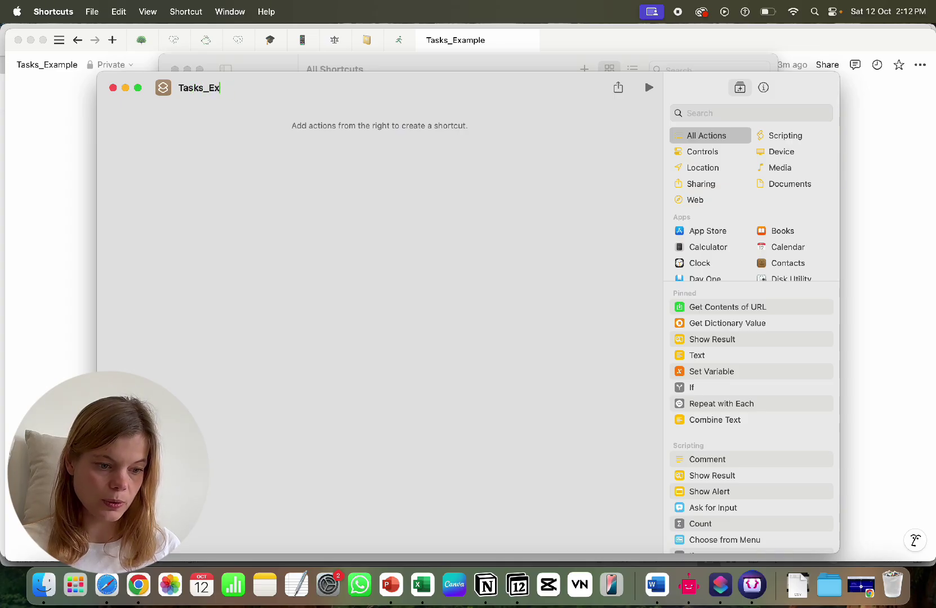
text(ample)
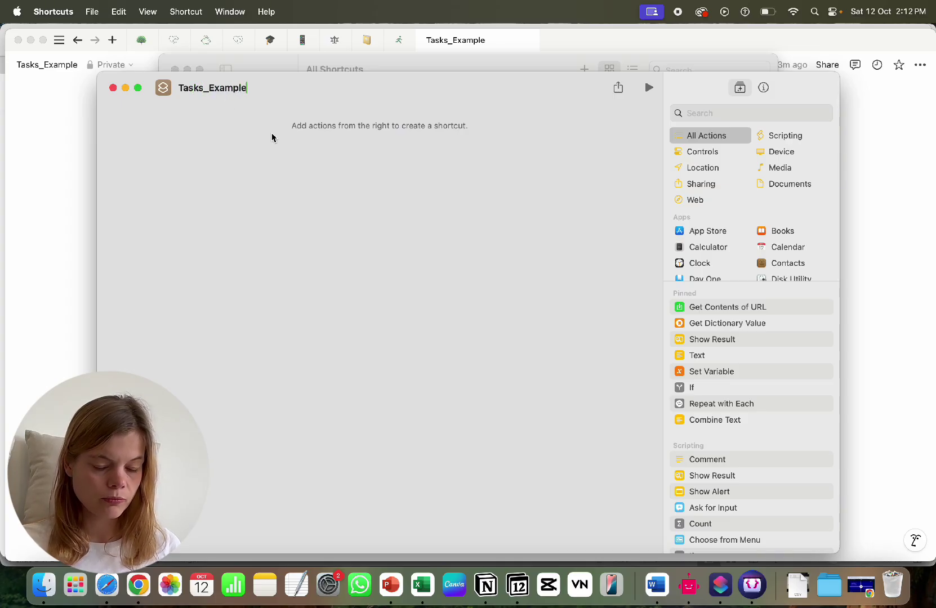
Add a Text action holding the pasted integration token and save it to variable key.
drag(697, 355, 304, 184)
key(super+v)
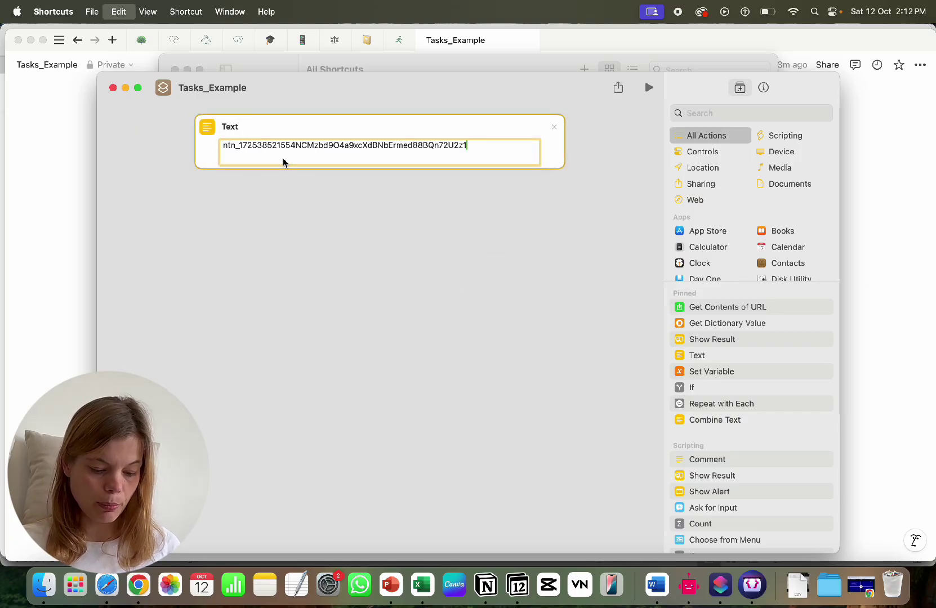
click(425, 232)
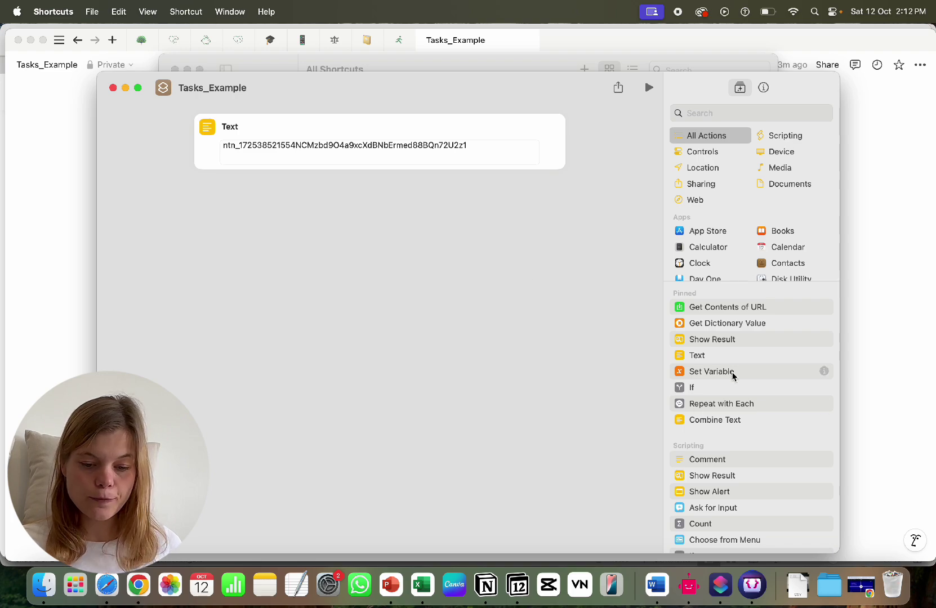
drag(718, 375, 331, 197)
click(294, 190)
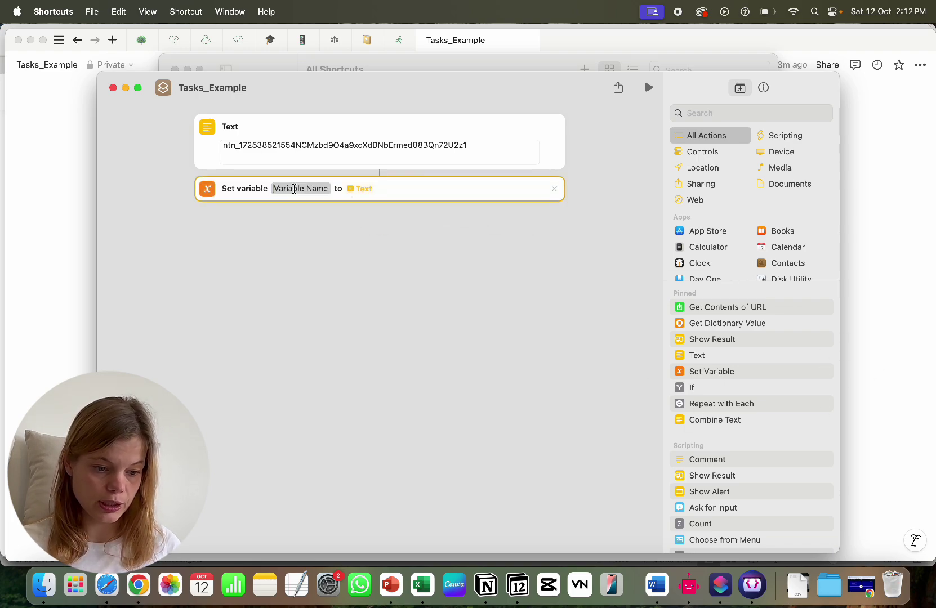
text(ke)
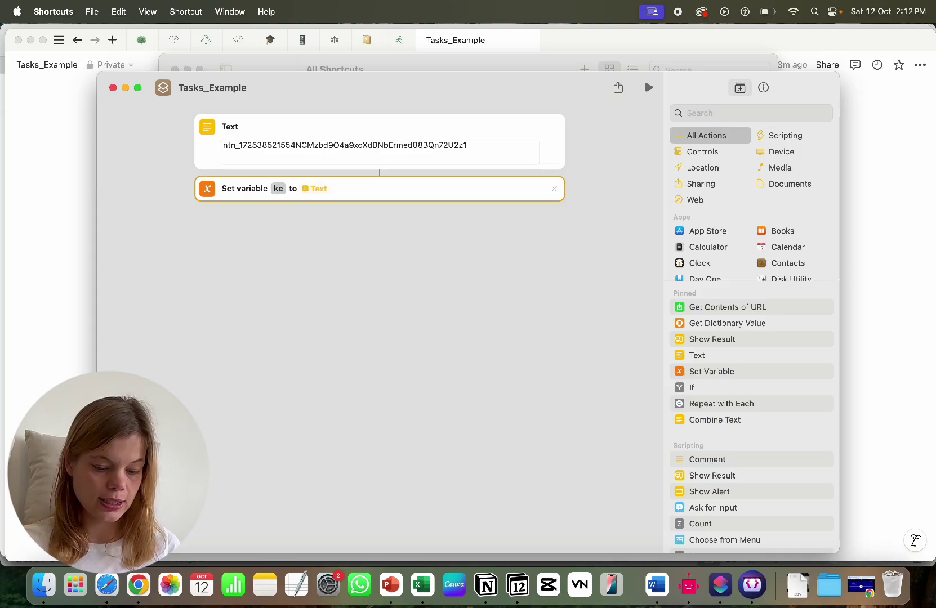
text(y)
key(Return)
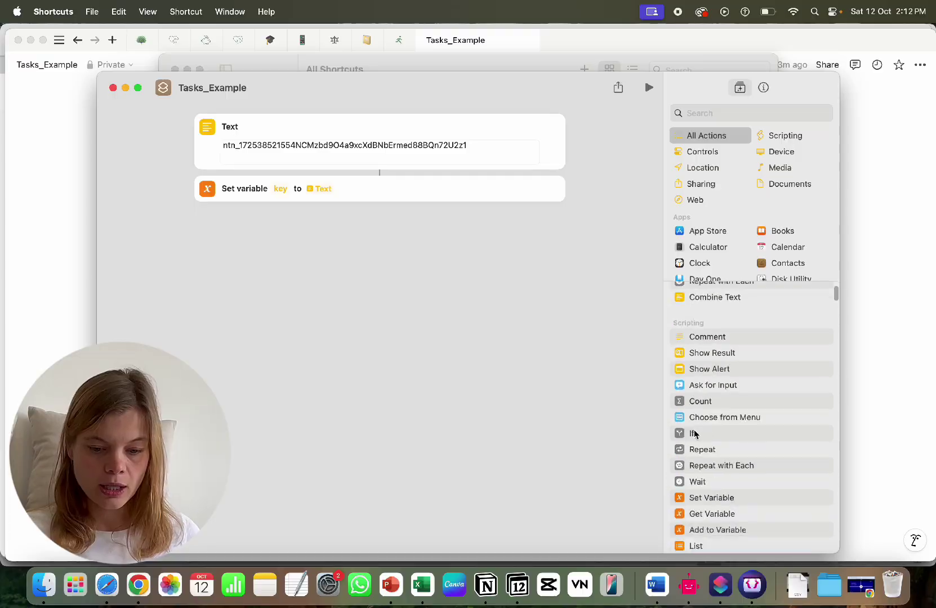
Add an Ask for Input action of type Text with the prompt 'Task?'.
scroll(694, 433, down, 2)
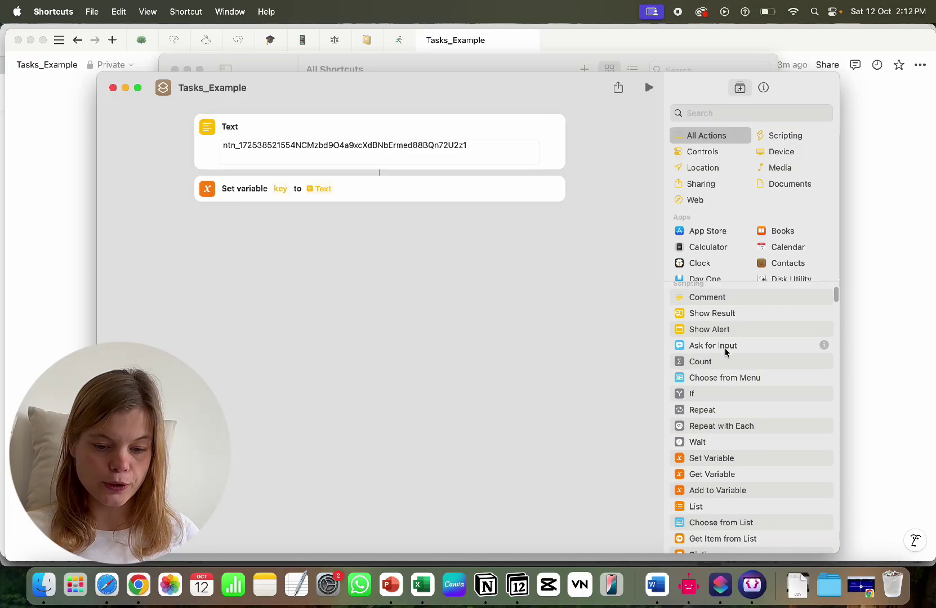
drag(718, 349, 309, 229)
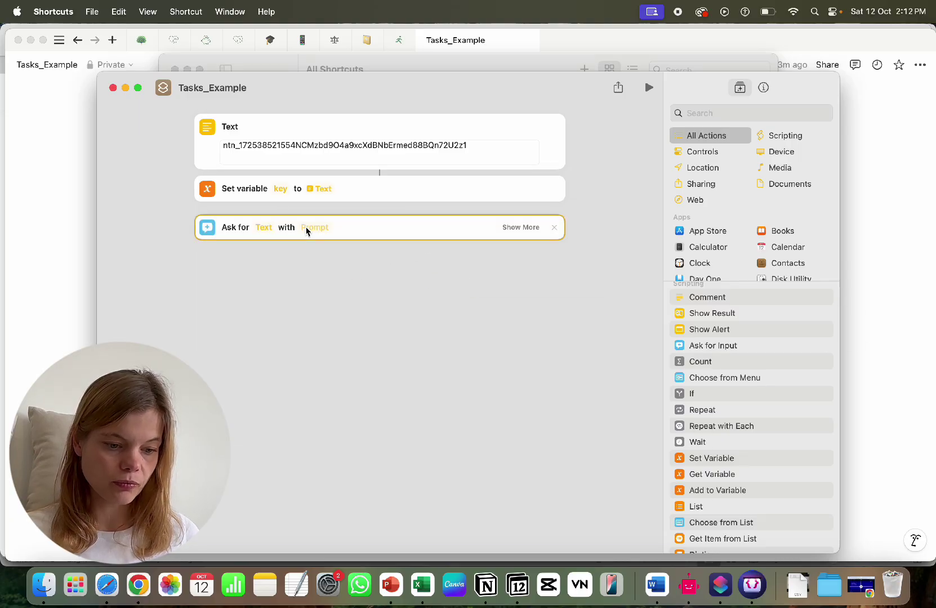
click(261, 228)
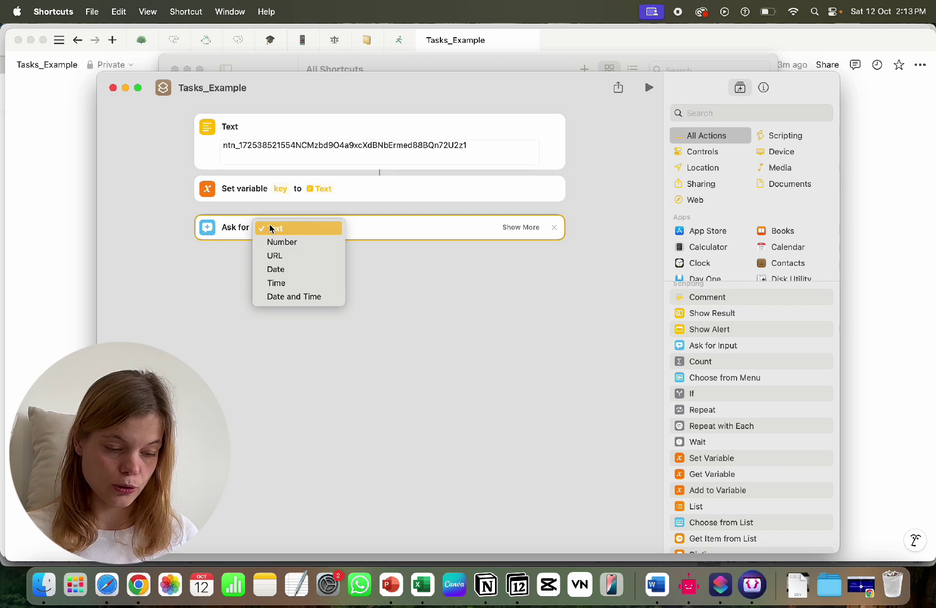
click(281, 233)
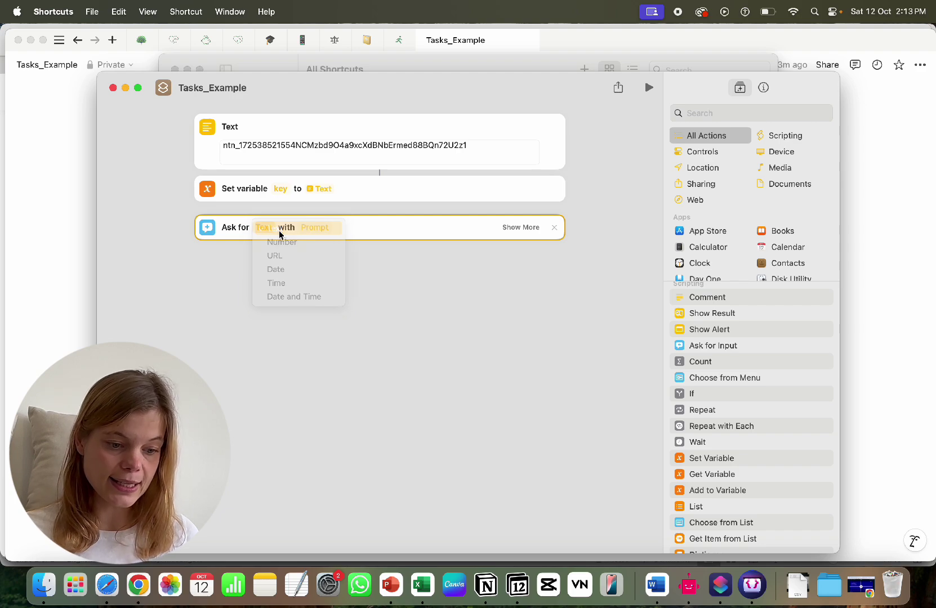
click(315, 227)
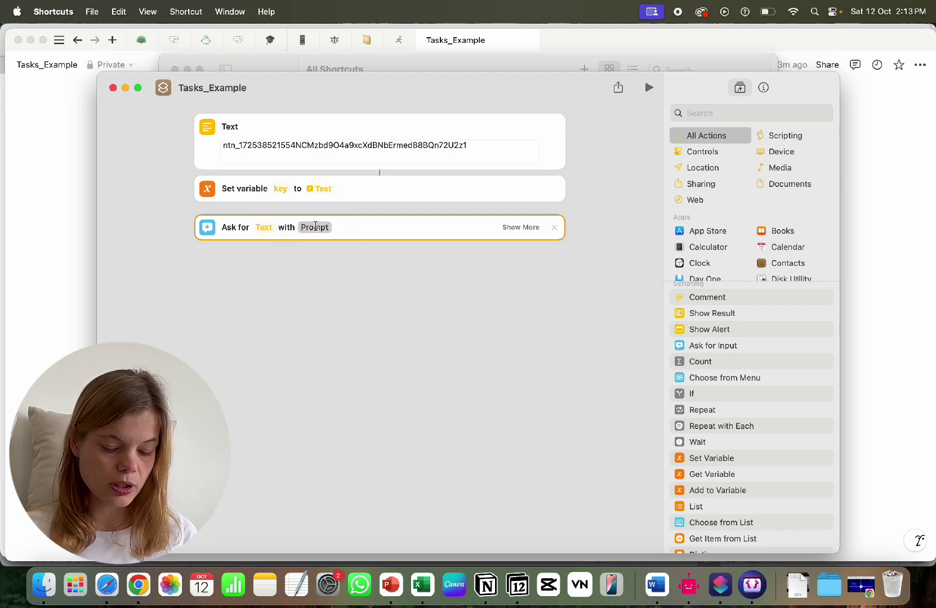
text(Ta)
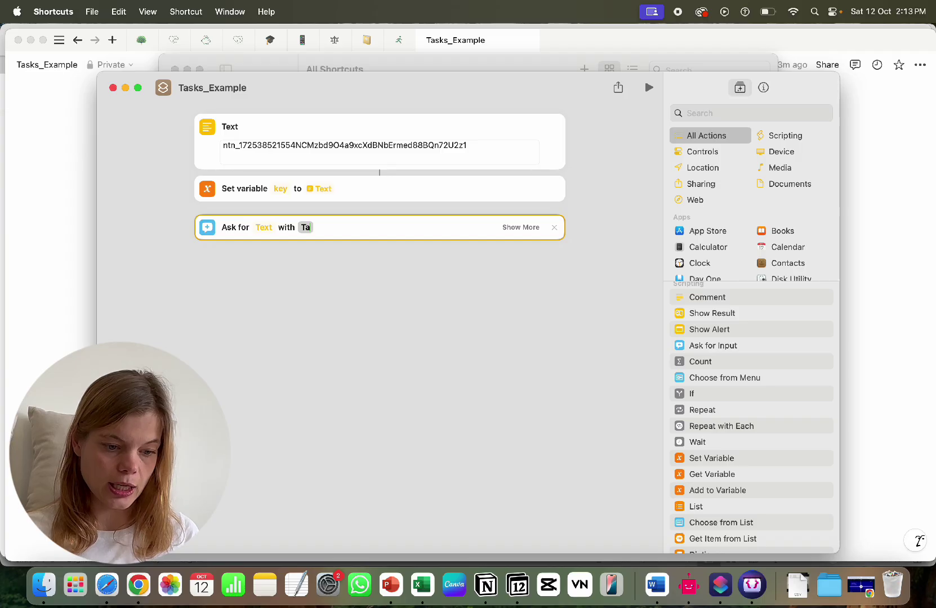
text(sks)
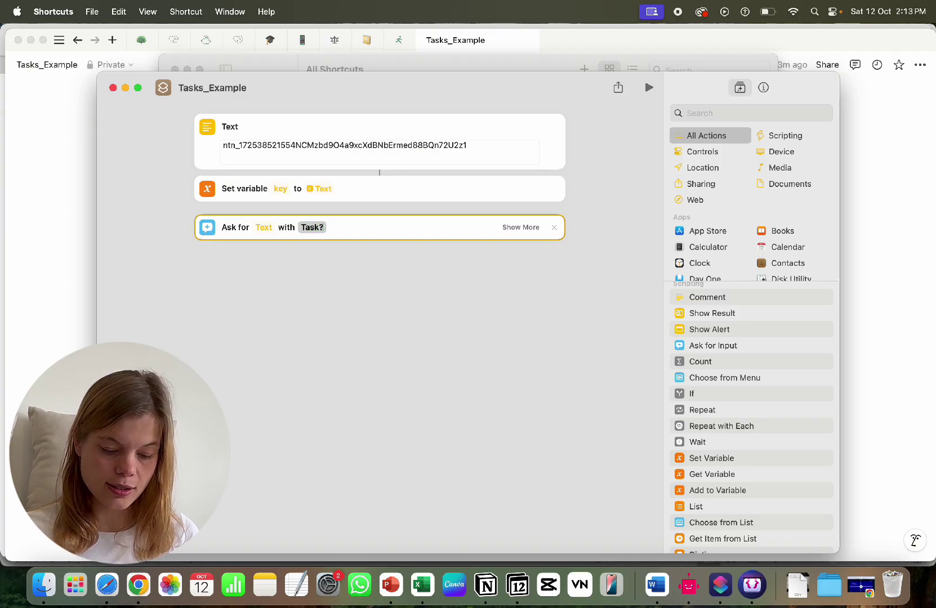
click(418, 296)
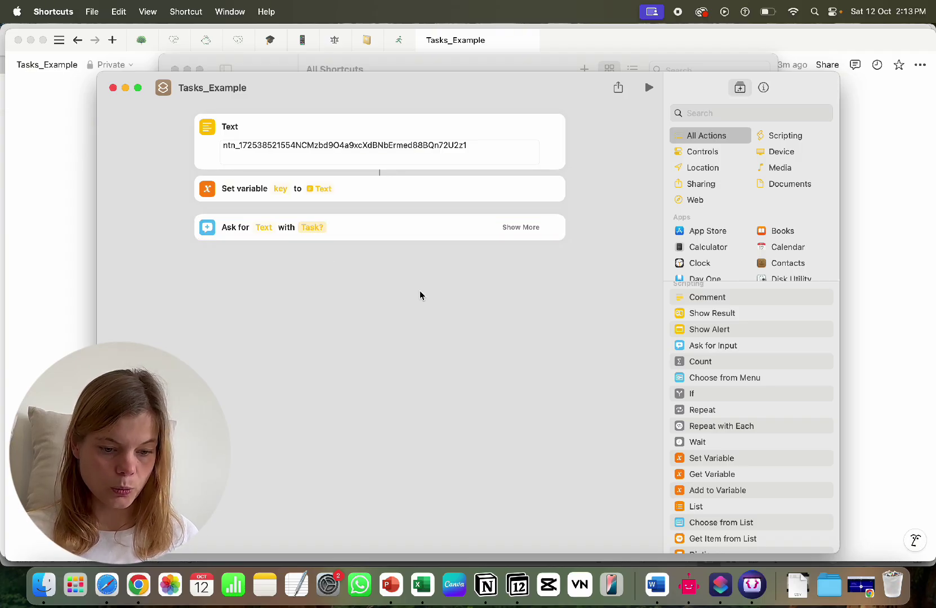
click(510, 227)
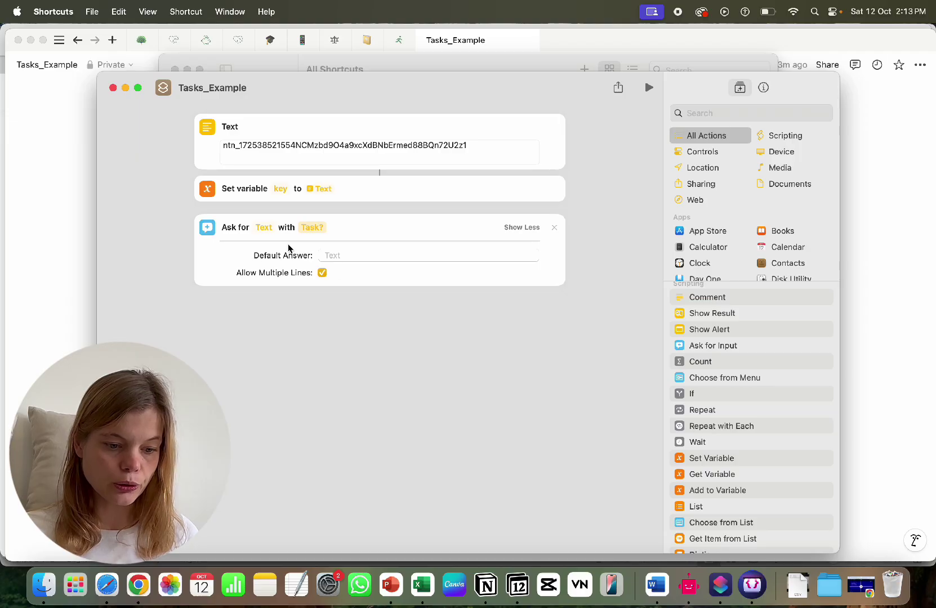
click(522, 227)
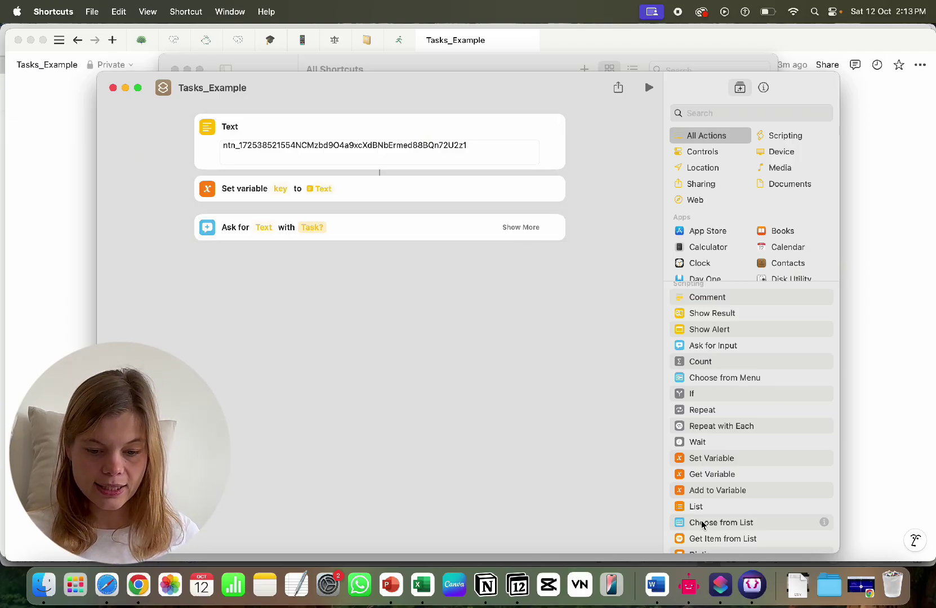
Add a second Ask for Input of type Date prompting 'When is the tasks due'.
drag(726, 350, 336, 272)
click(263, 266)
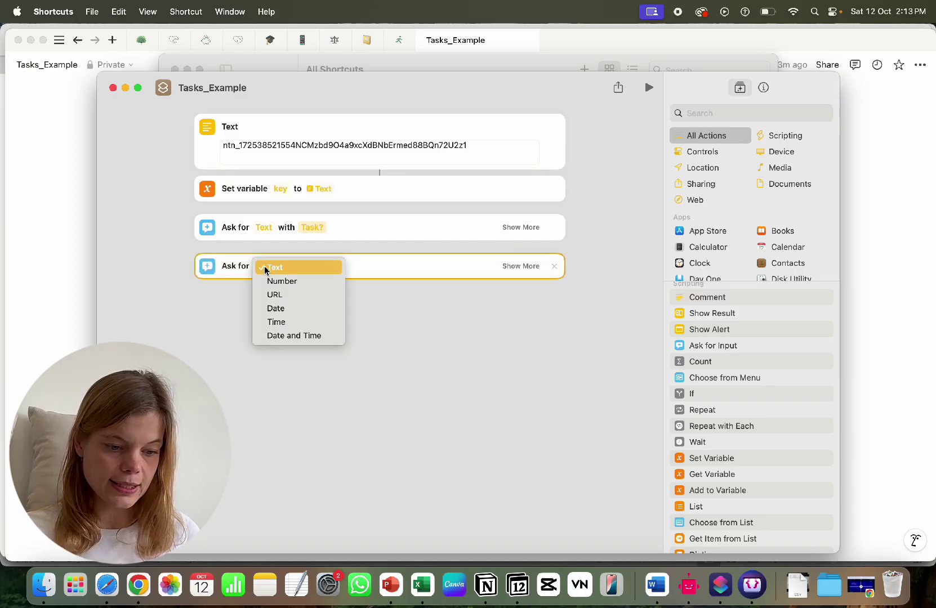
click(278, 308)
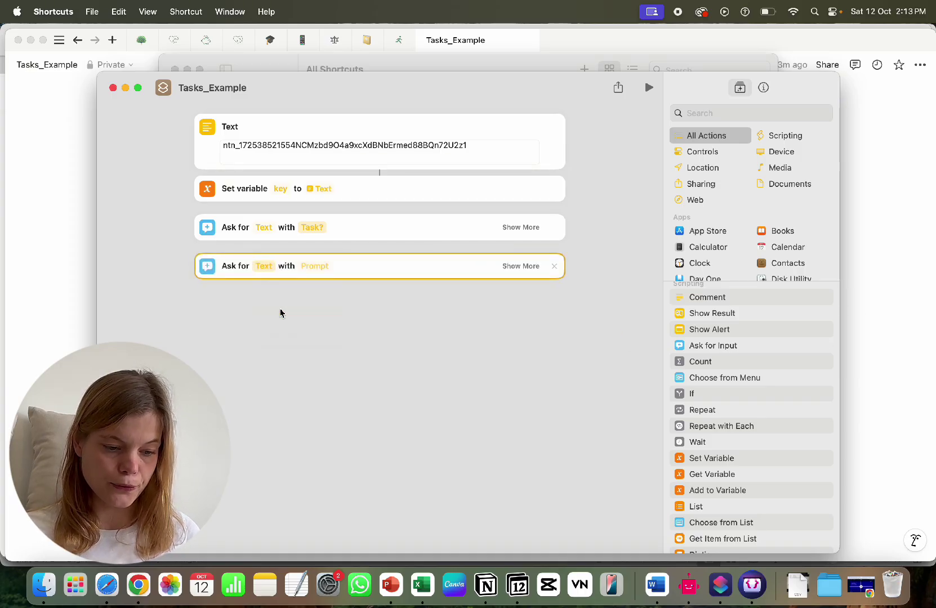
click(317, 265)
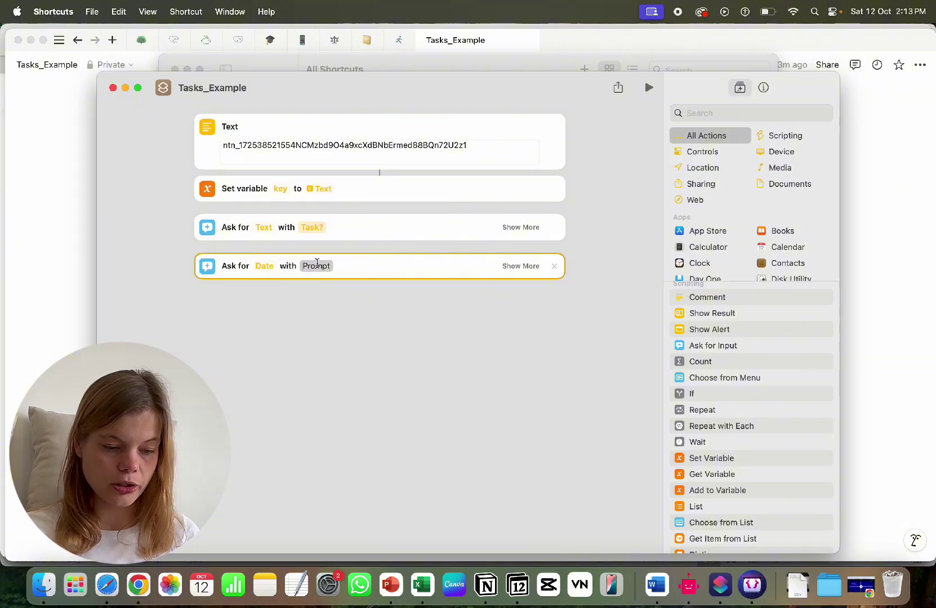
text(When)
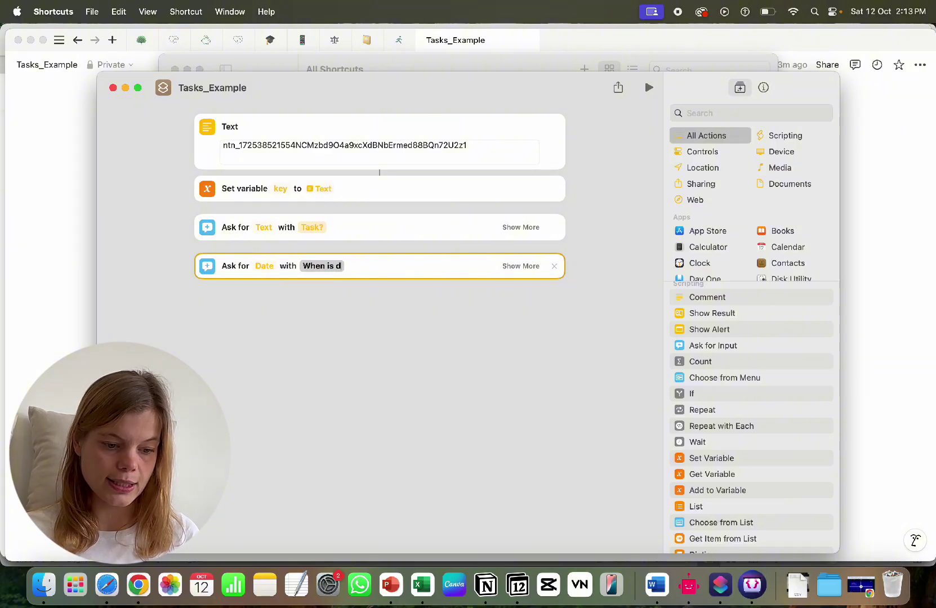
text( is the tasks)
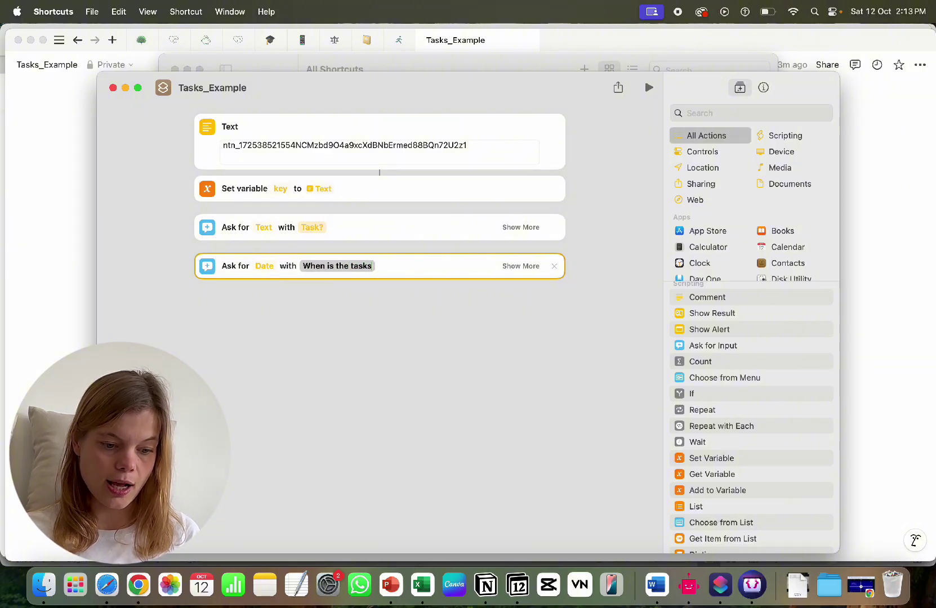
key(BackSpace)
text( due?)
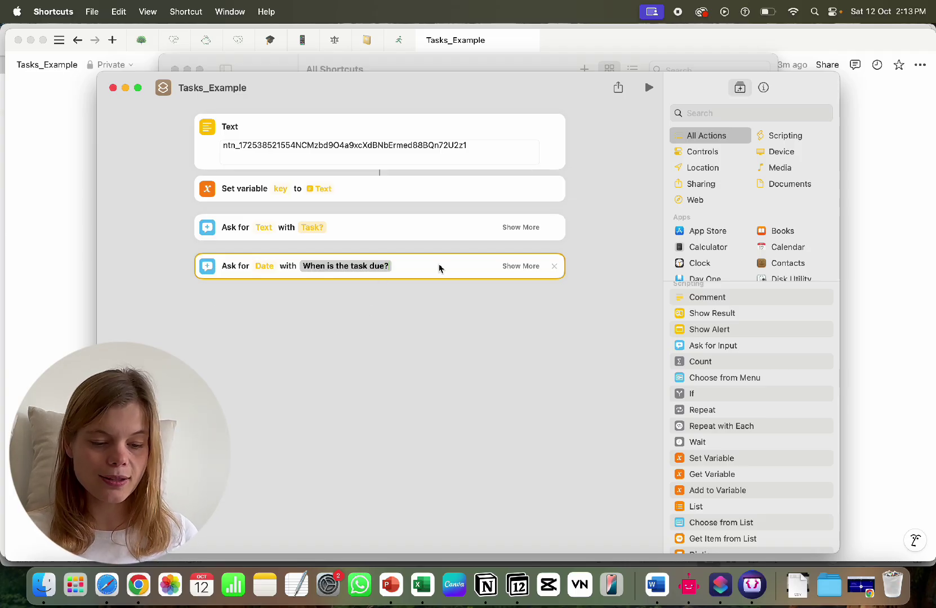
click(523, 267)
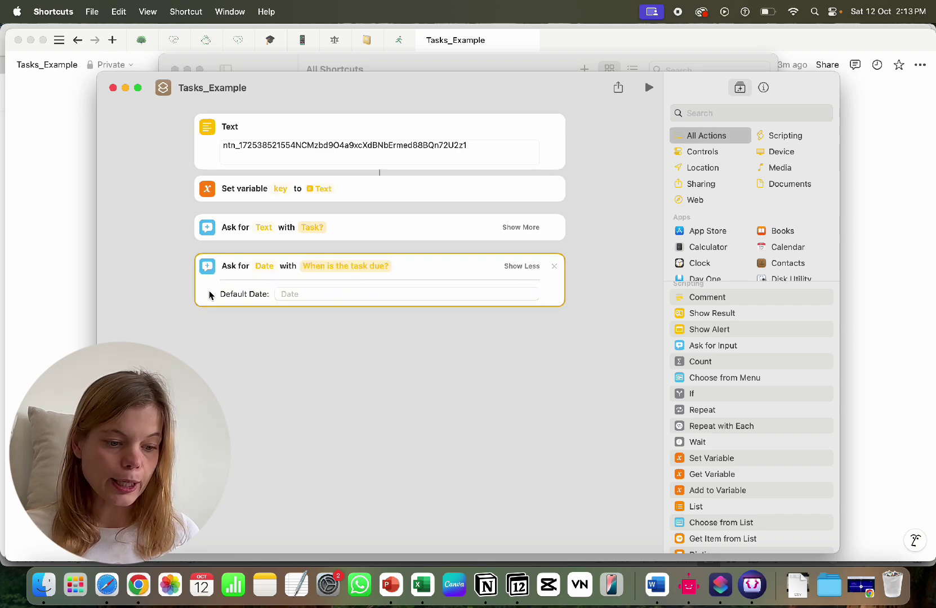
click(530, 267)
click(434, 400)
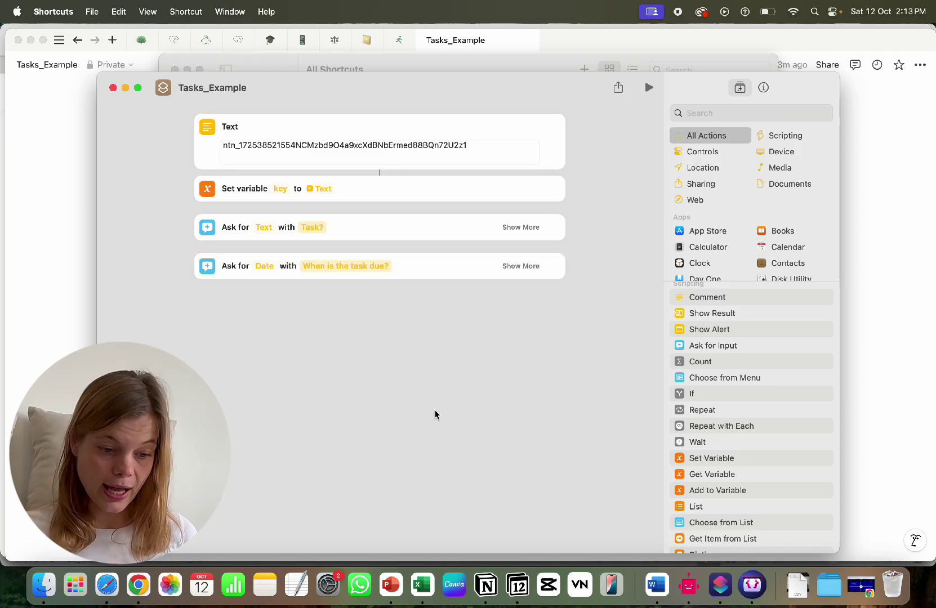
Add an empty Text action and copy the database ID from the Notion page.
scroll(788, 405, up, 5)
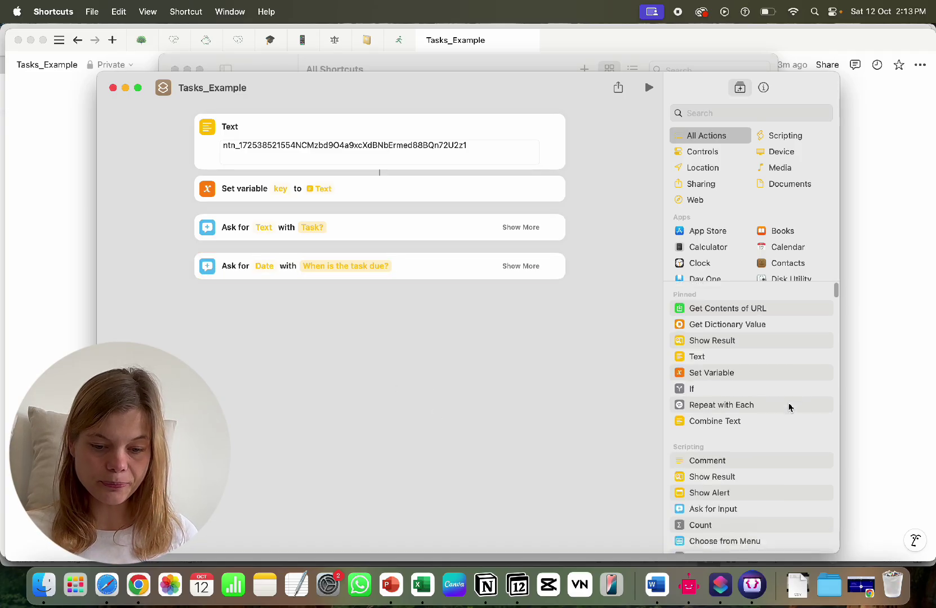
drag(696, 355, 282, 322)
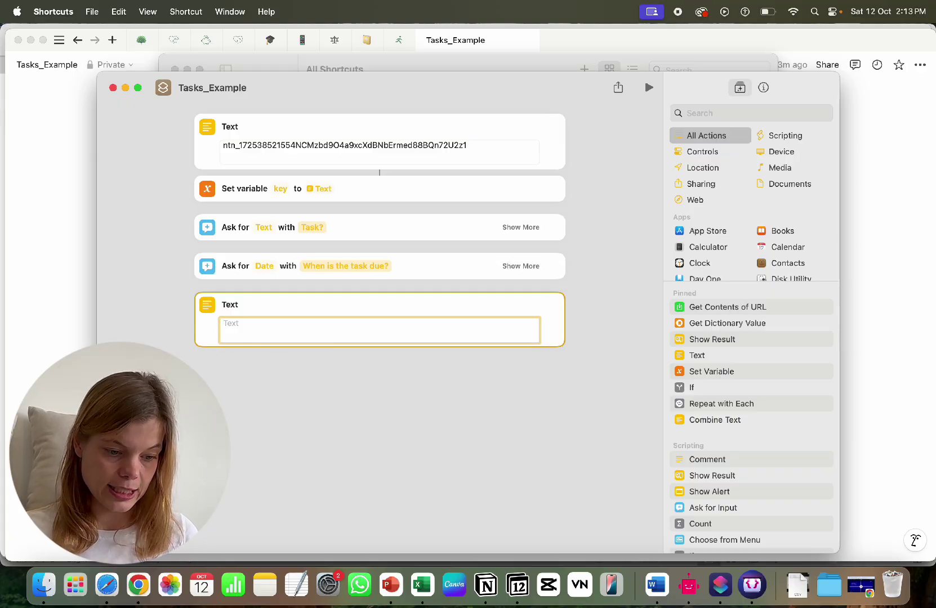
key(super+Tab)
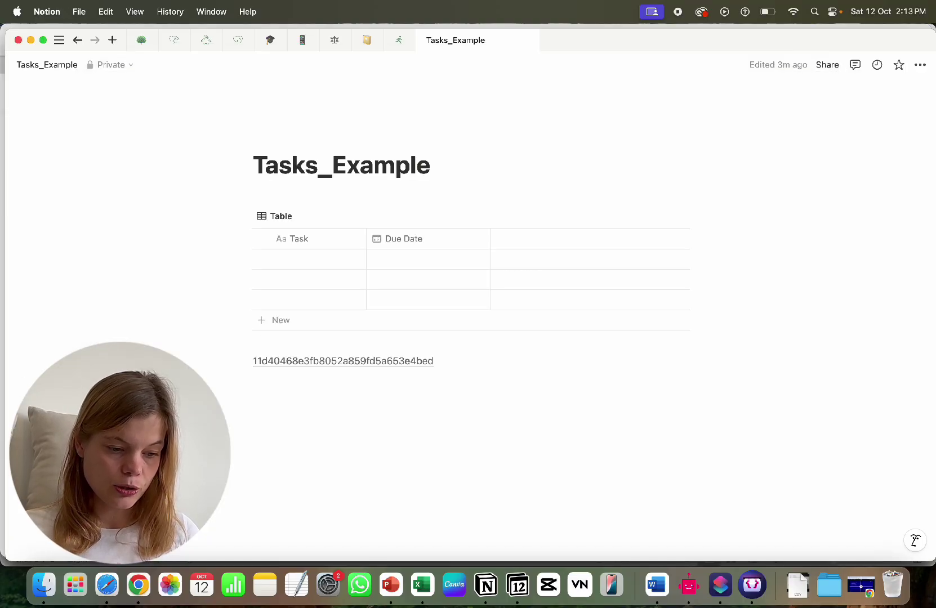
right_click(423, 366)
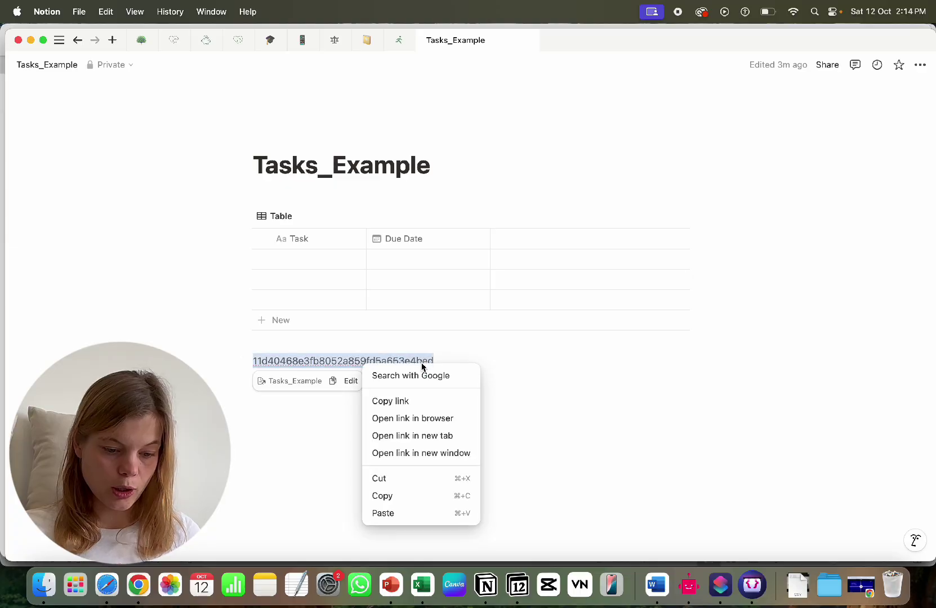
click(384, 496)
Paste the database ID into the new Text action and save it to variable task_database_id.
click(720, 585)
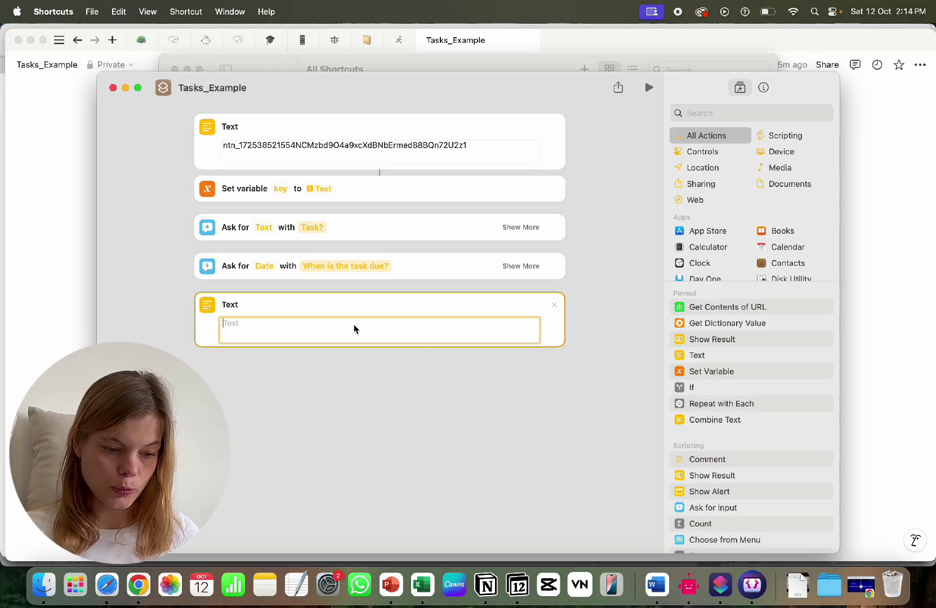
key(super+v)
click(335, 398)
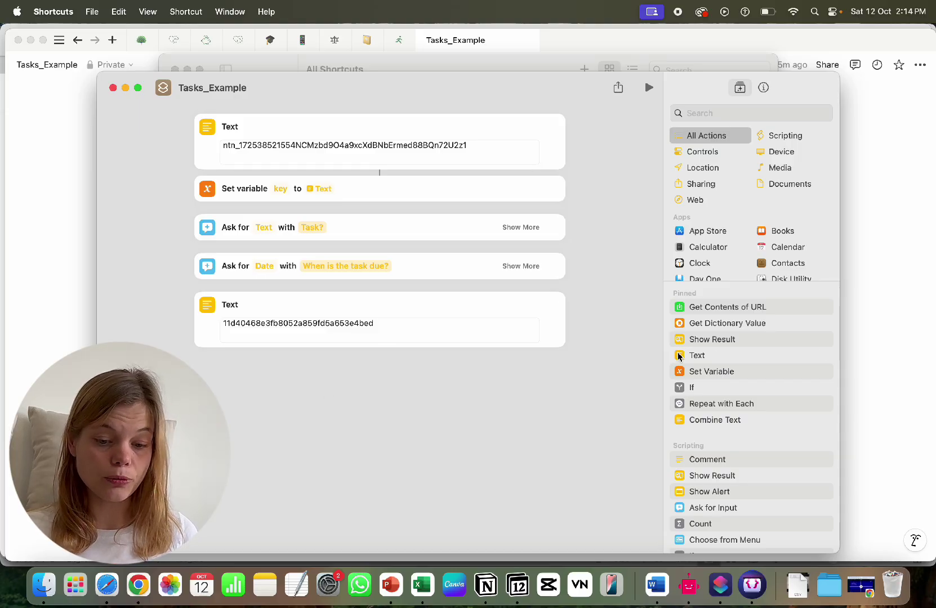
drag(725, 372, 277, 370)
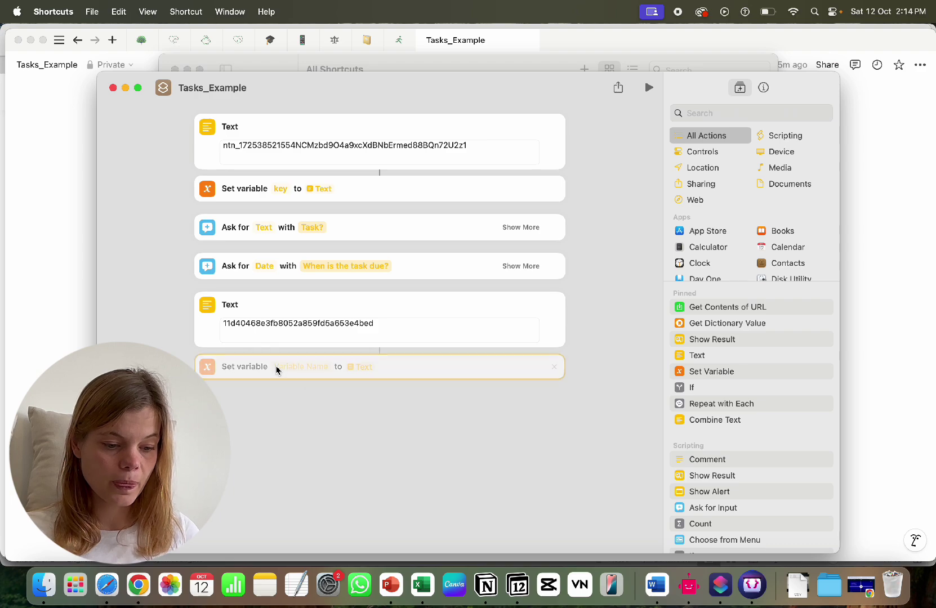
click(283, 370)
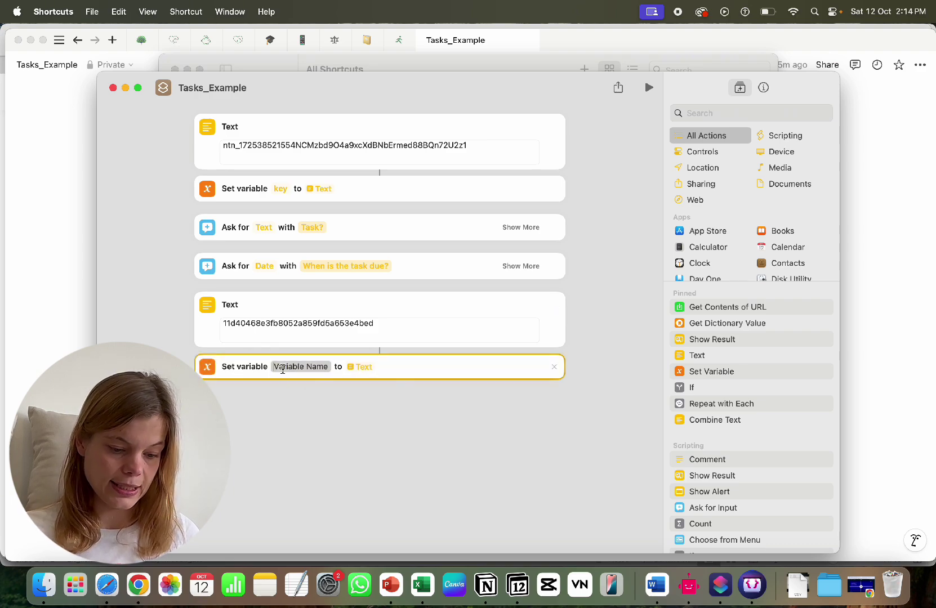
text(task)
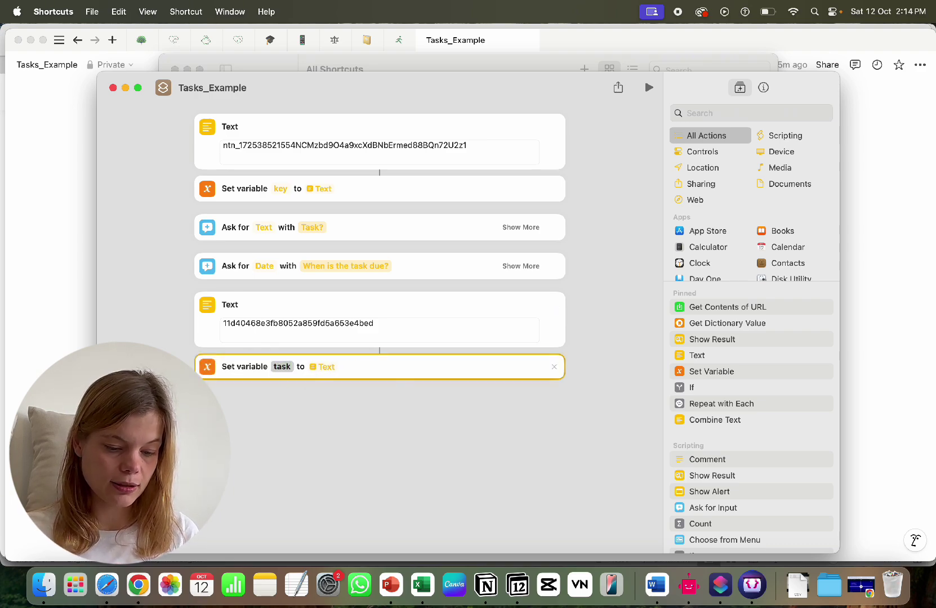
text(_database)
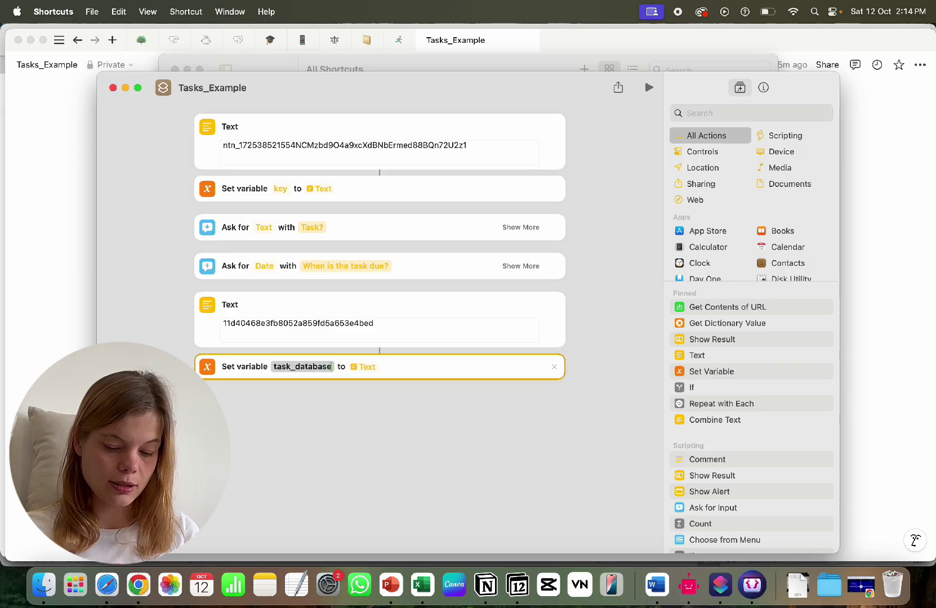
text(_id)
click(331, 462)
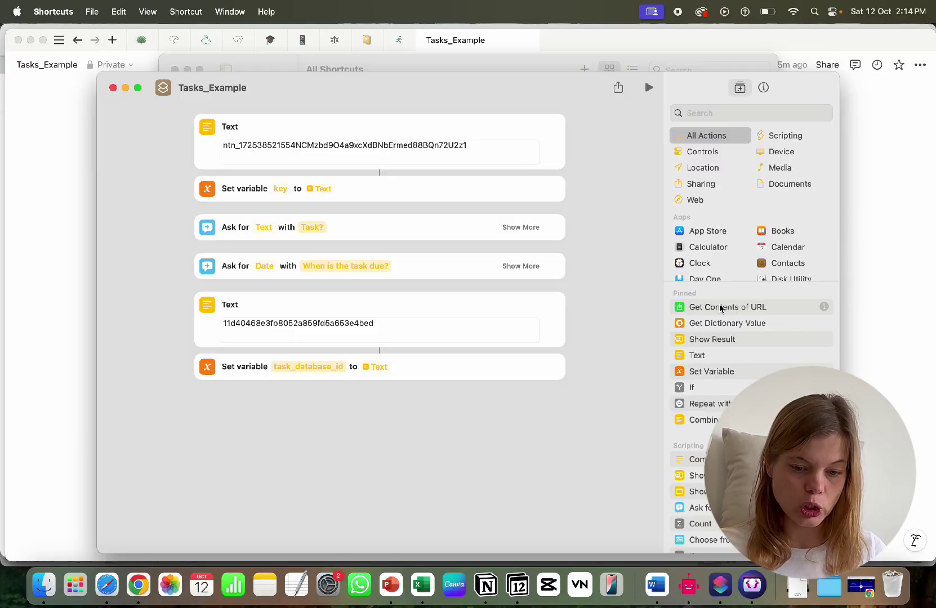
drag(719, 308, 290, 433)
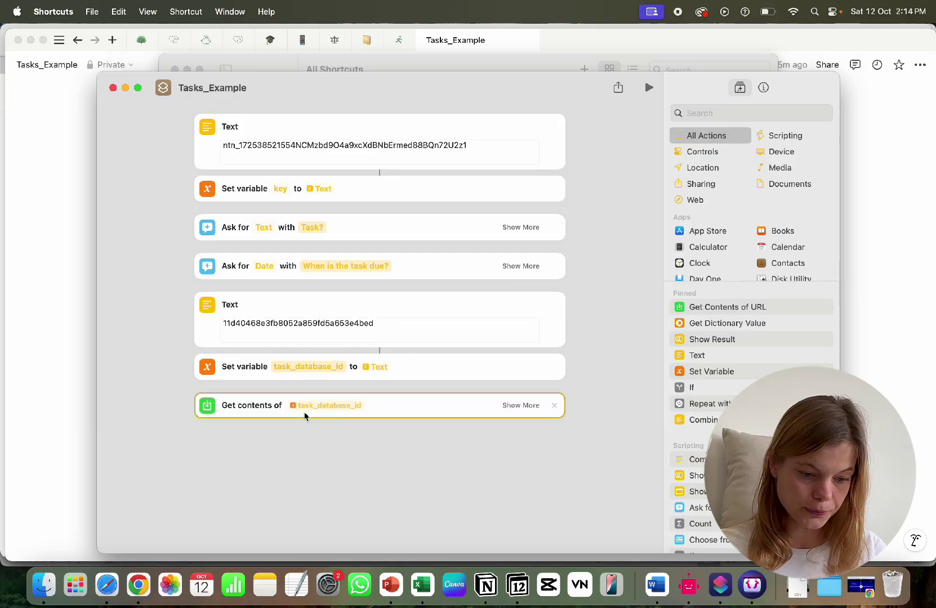
click(333, 413)
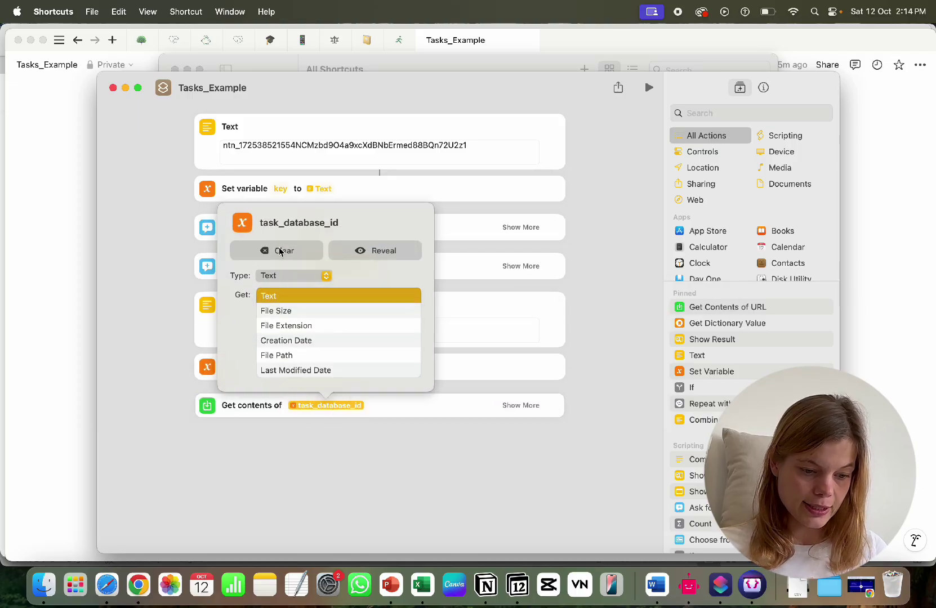
click(278, 249)
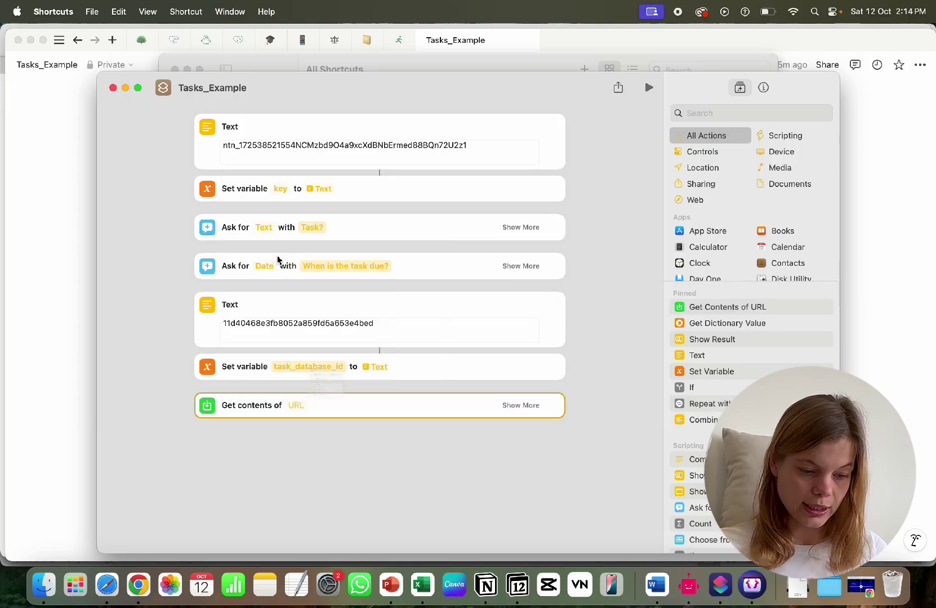
click(291, 405)
text(htttps://)
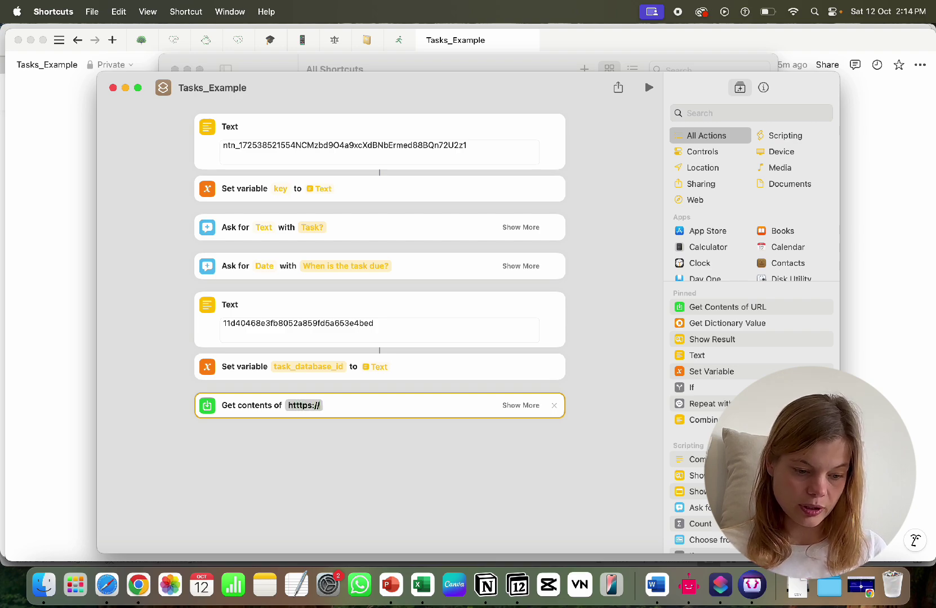
text(api.notion.com/v)
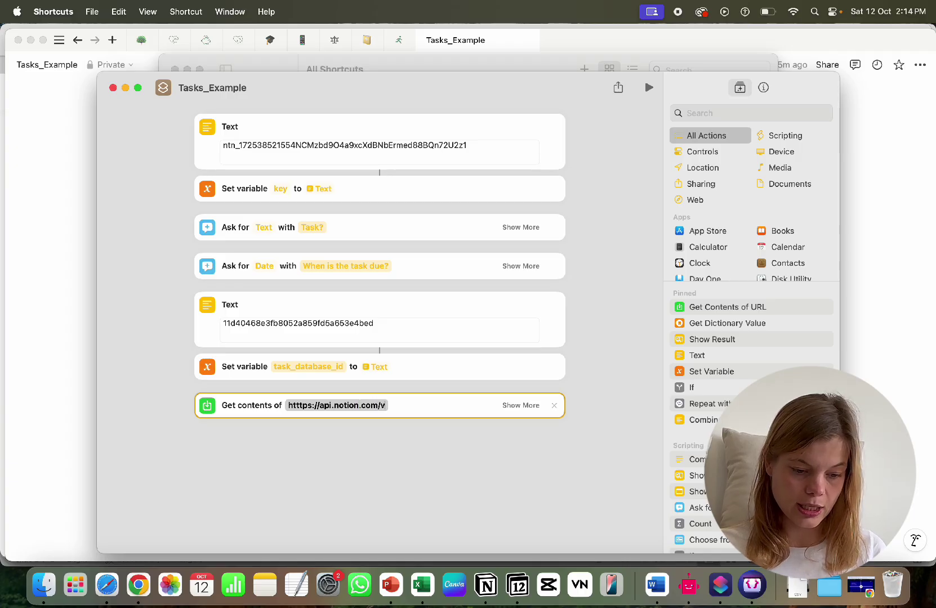
text(1/databases)
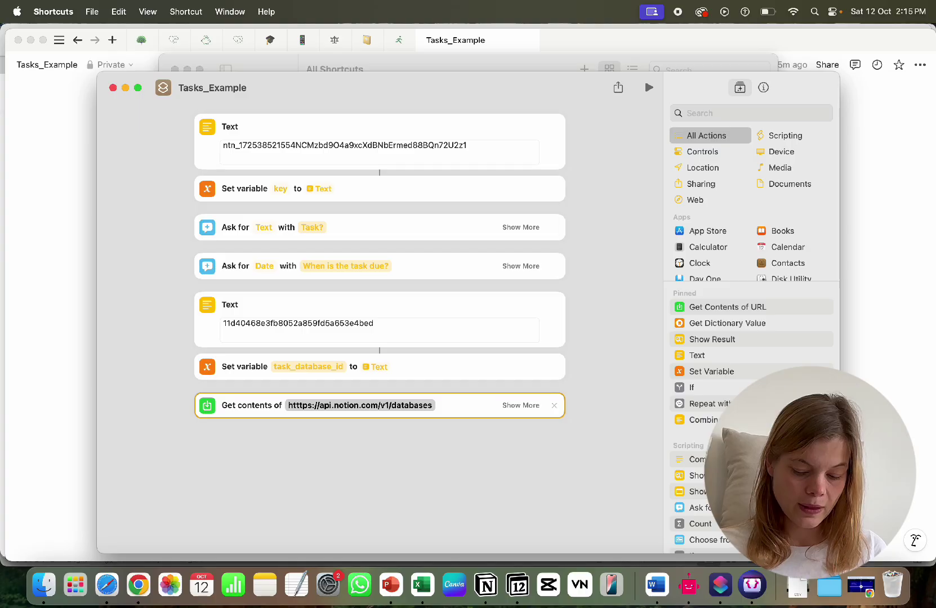
text(/)
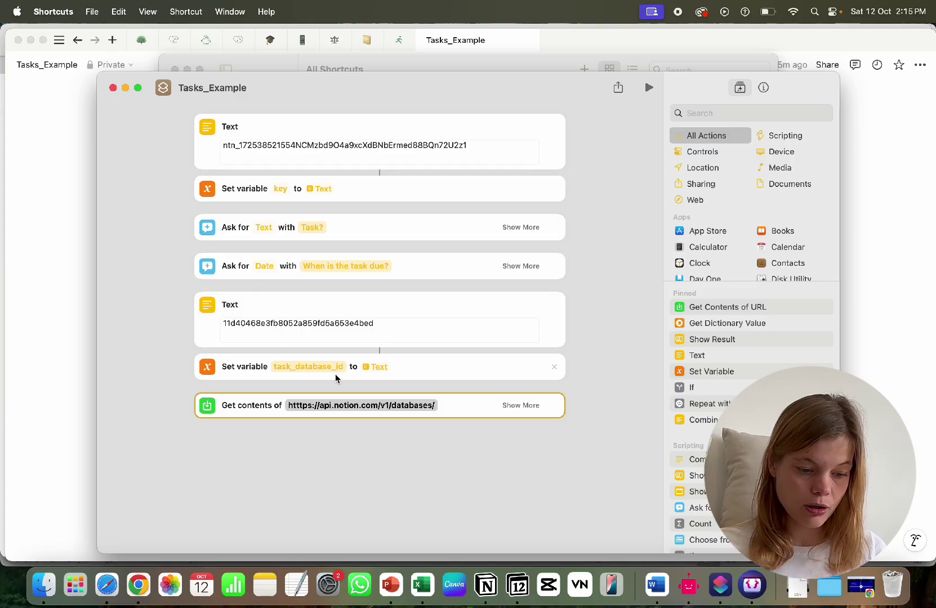
text(tas)
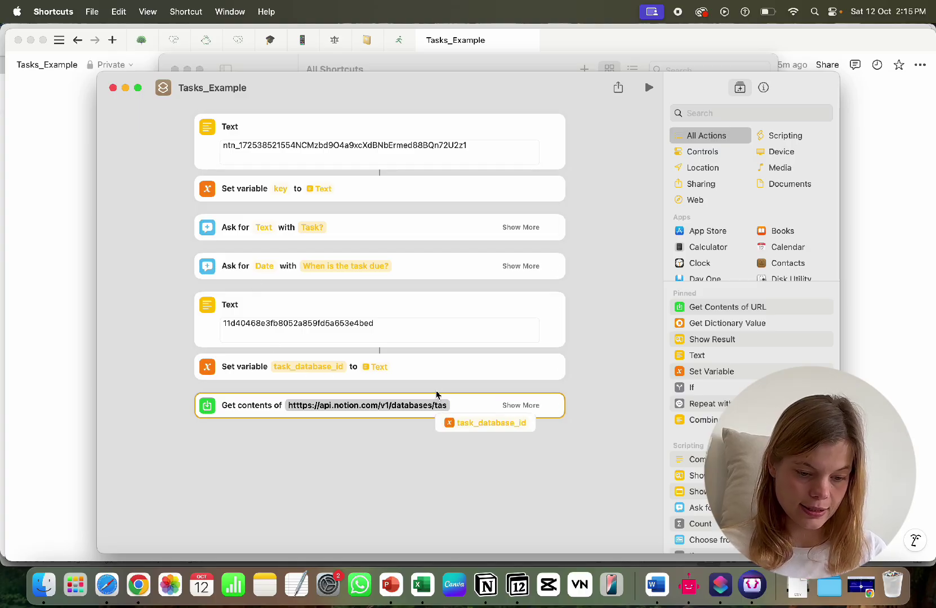
click(490, 423)
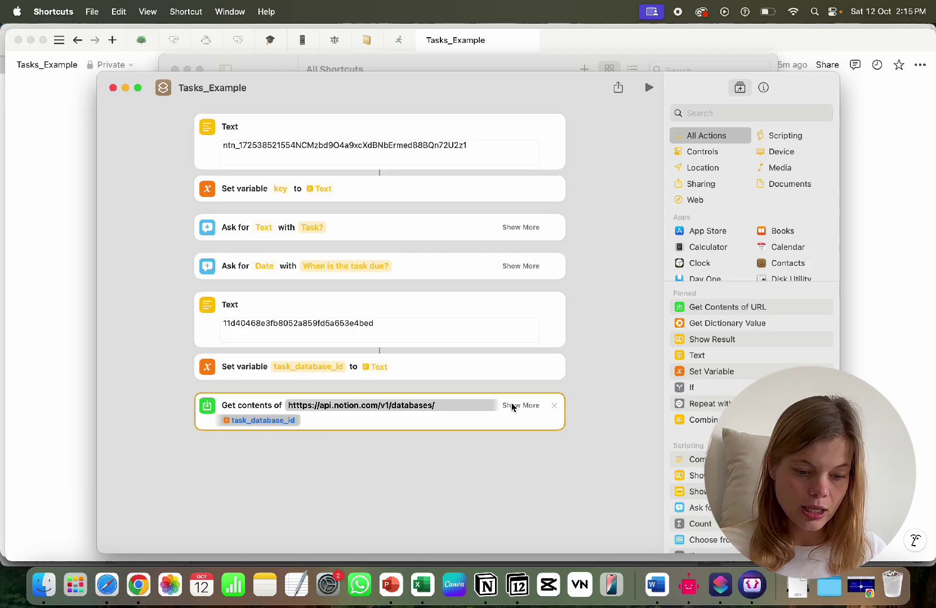
click(512, 405)
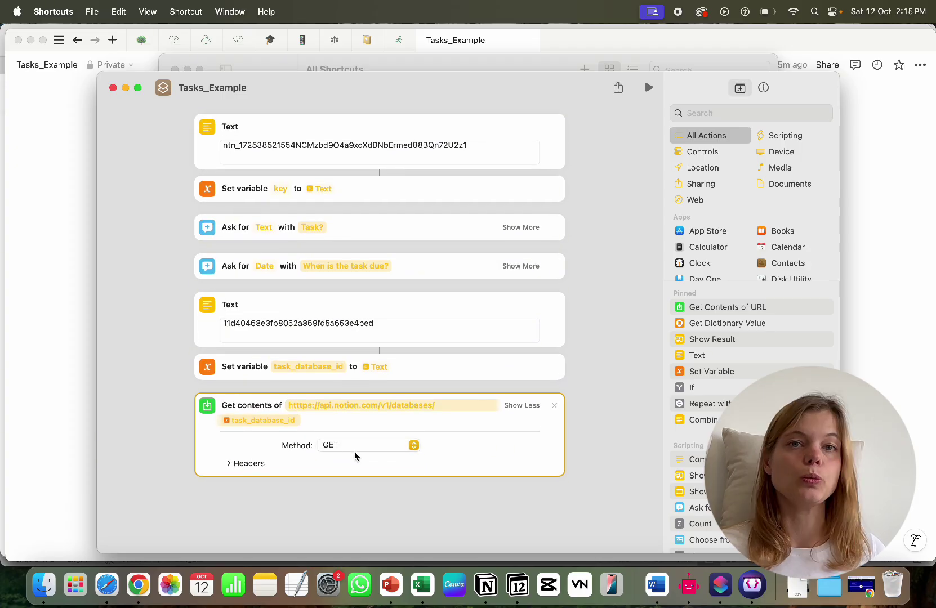
Add an Authorization header whose value is Bearer followed by the key variable.
click(229, 465)
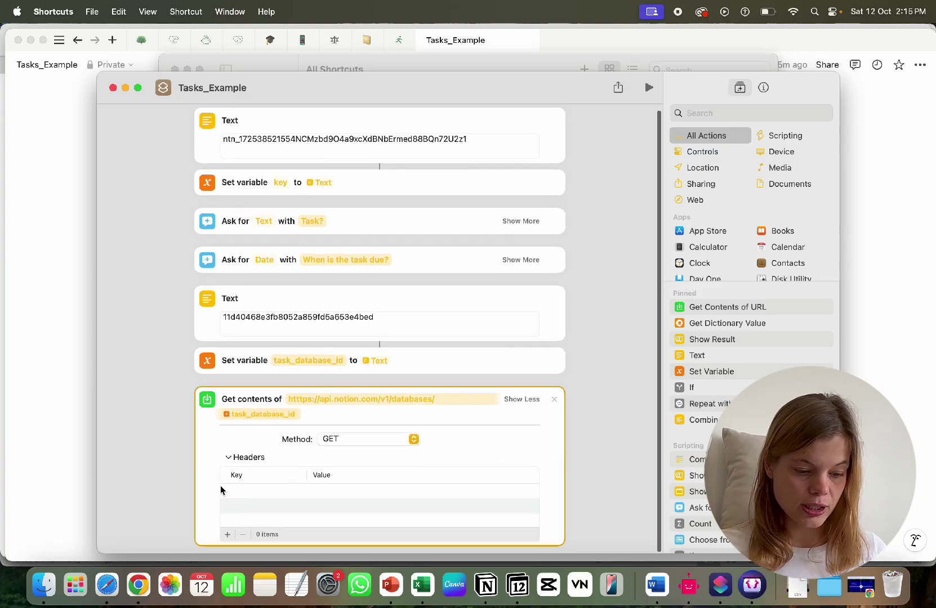
click(227, 536)
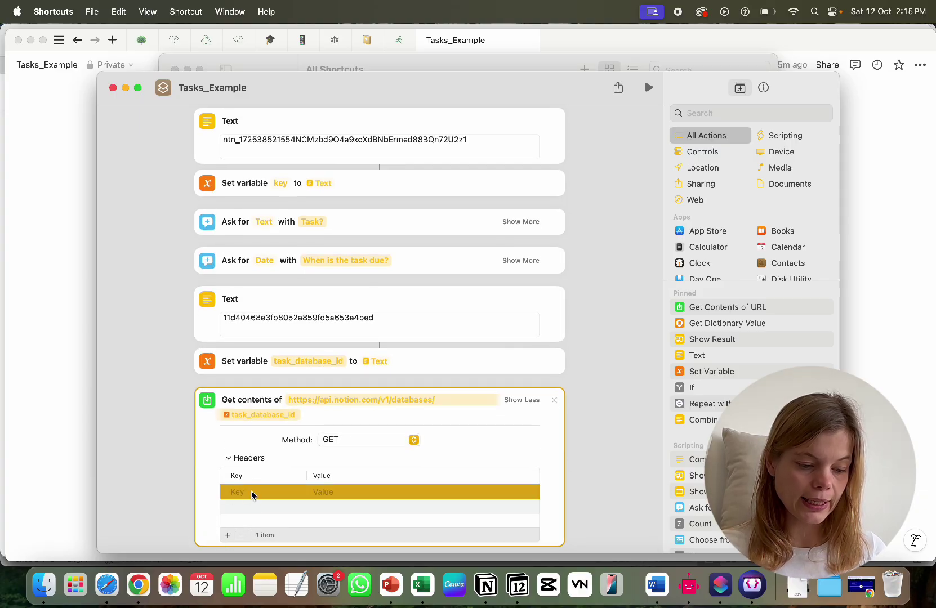
click(251, 491)
text(Author)
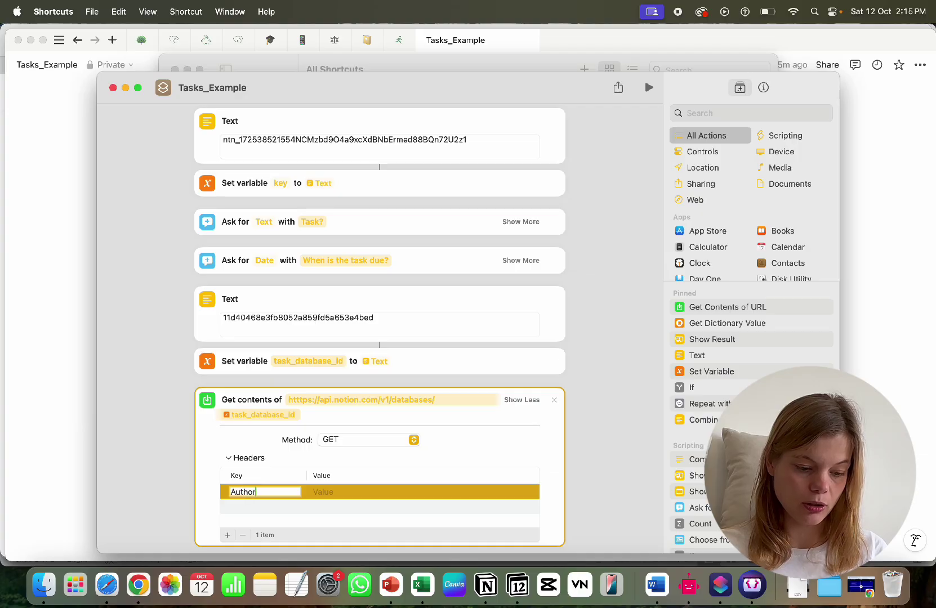
text(ization)
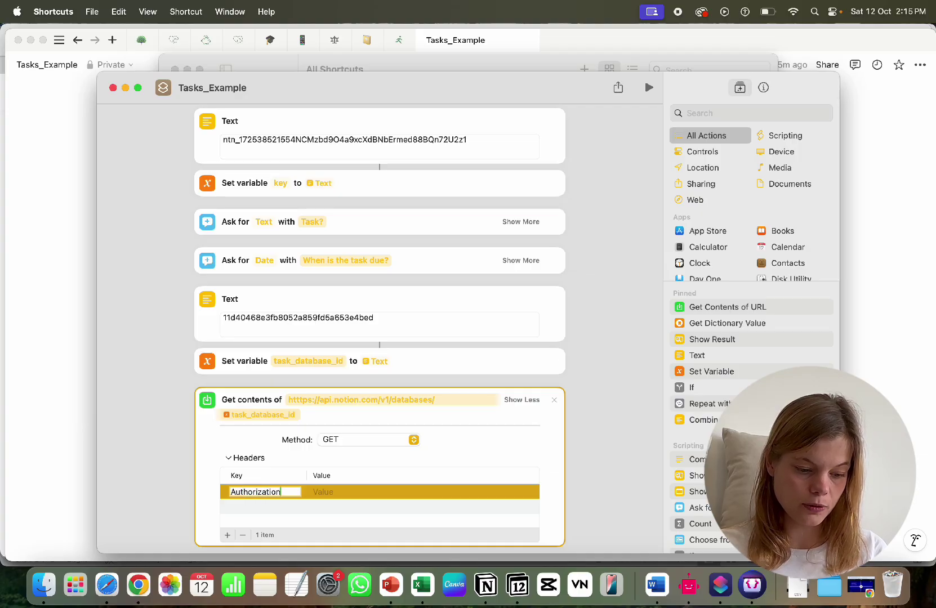
click(338, 494)
text(Be)
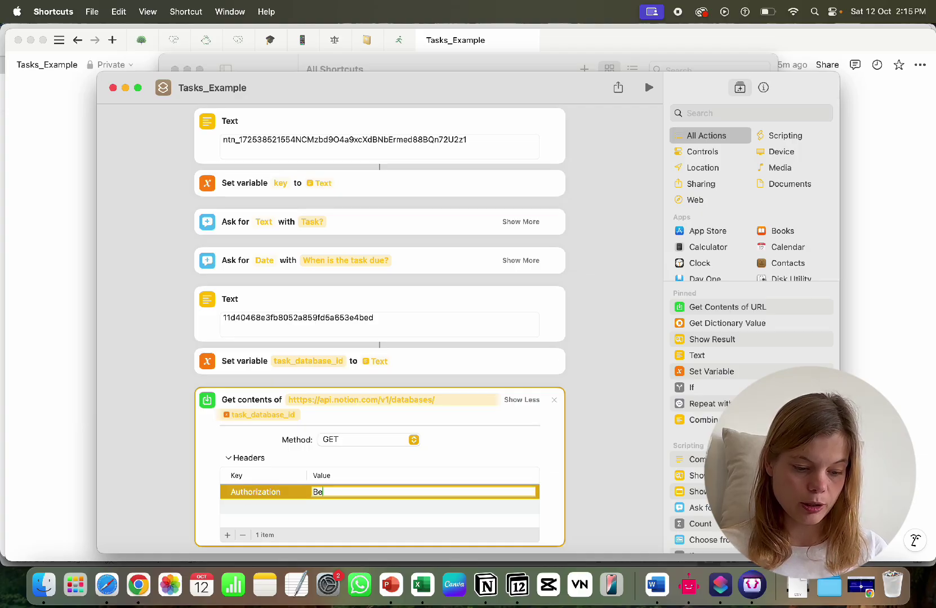
text(arer ke)
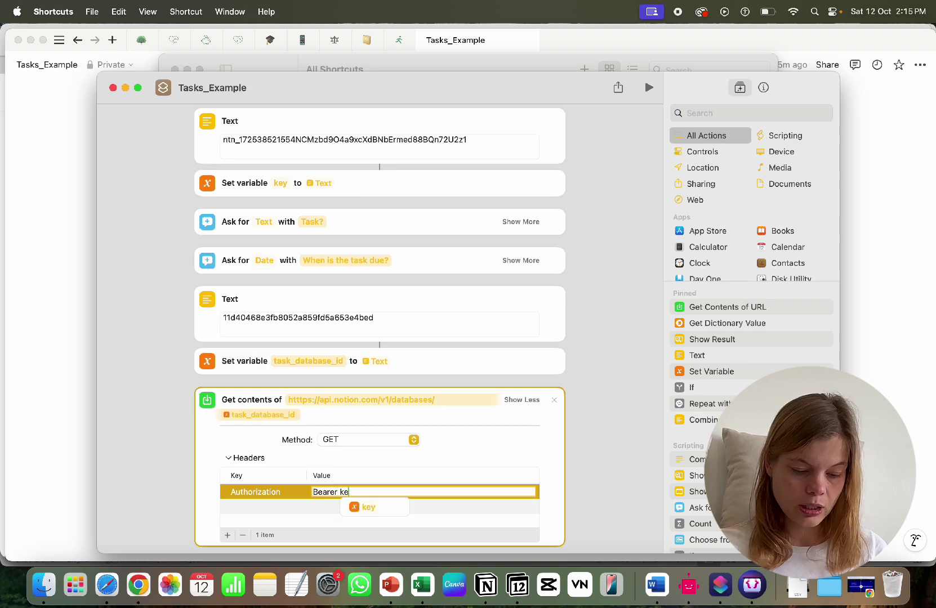
click(360, 508)
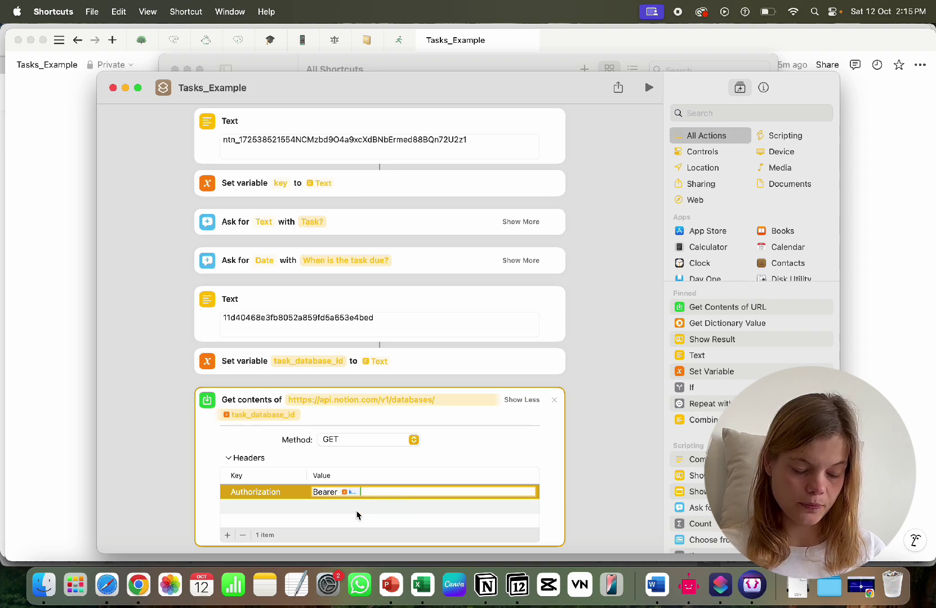
Add a second header, Notion-Version, with value 2022-06-28.
click(227, 535)
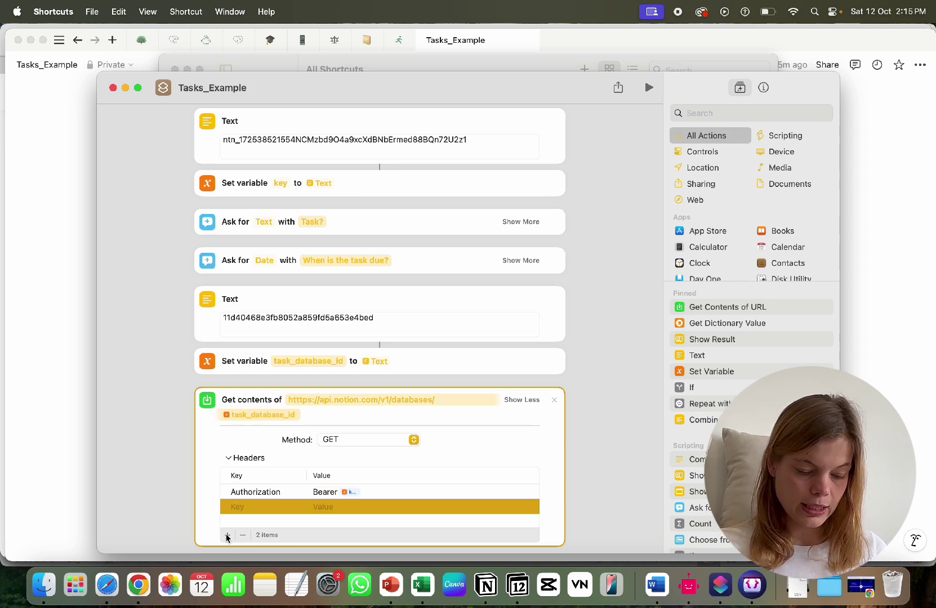
click(240, 508)
text(Notion-Ver)
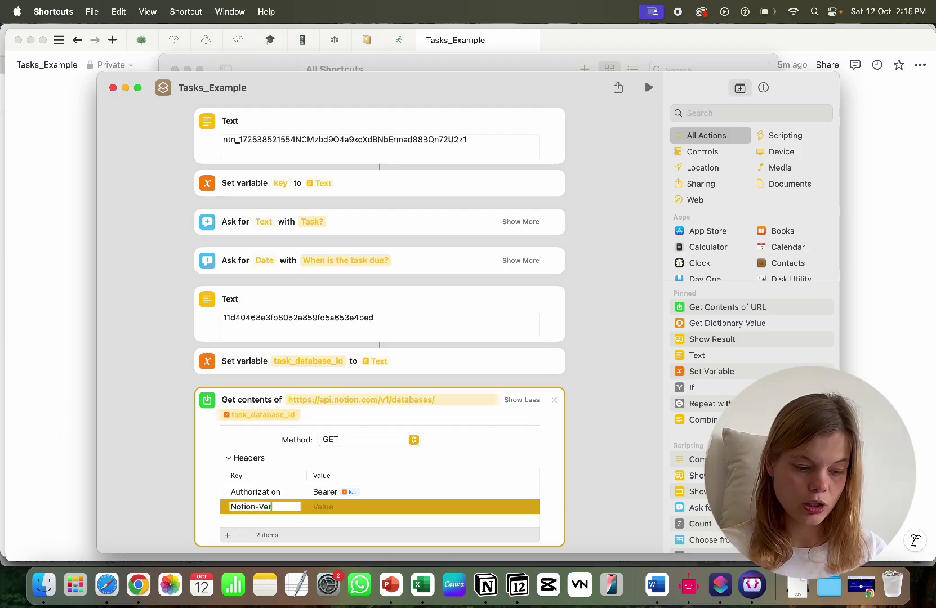
text(sion)
click(332, 506)
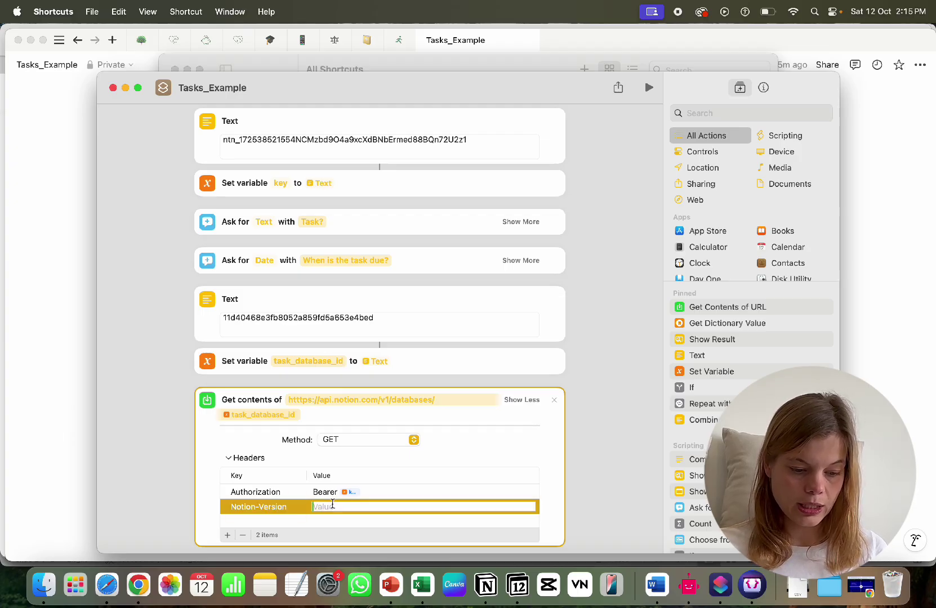
text(2022-06-28)
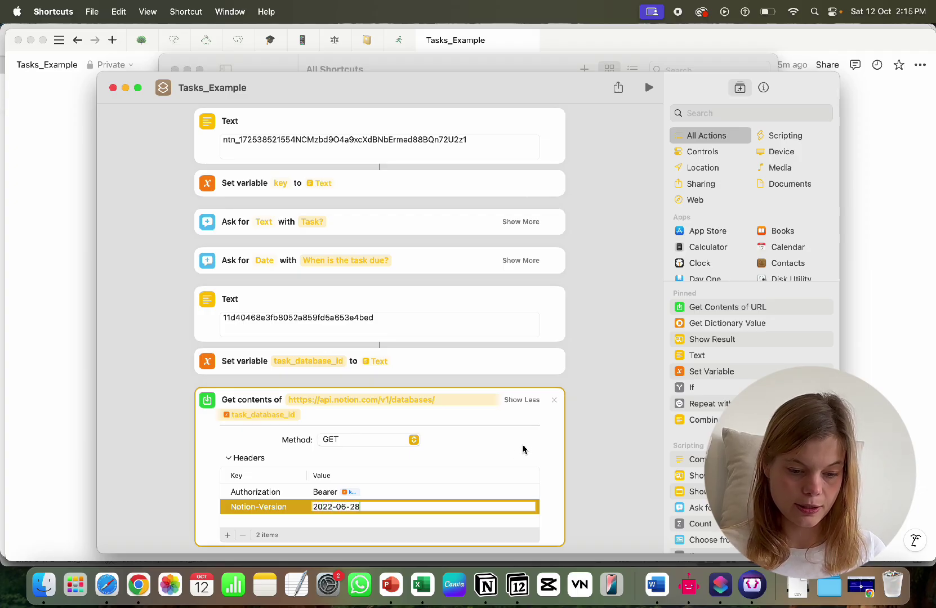
scroll(524, 451, down, 2)
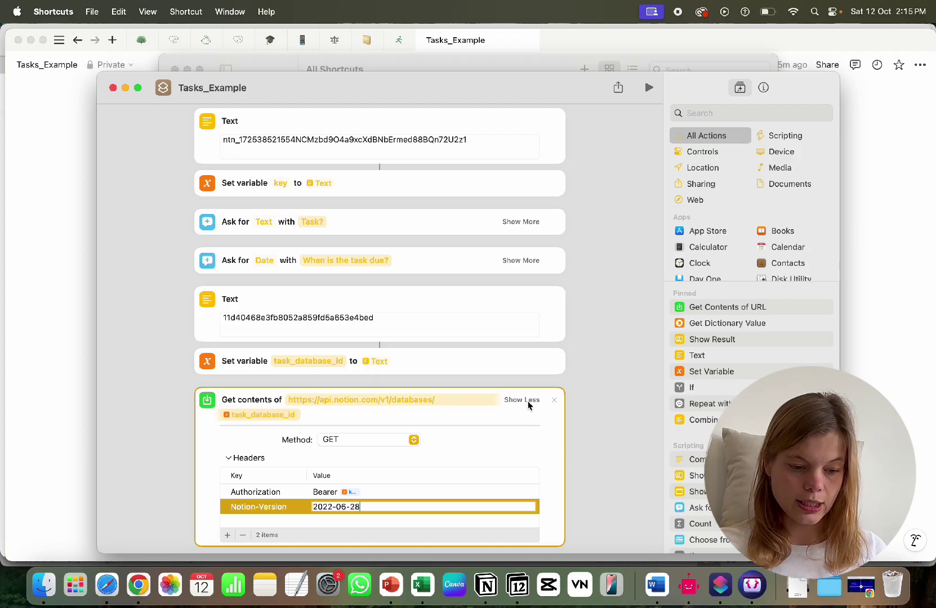
click(528, 400)
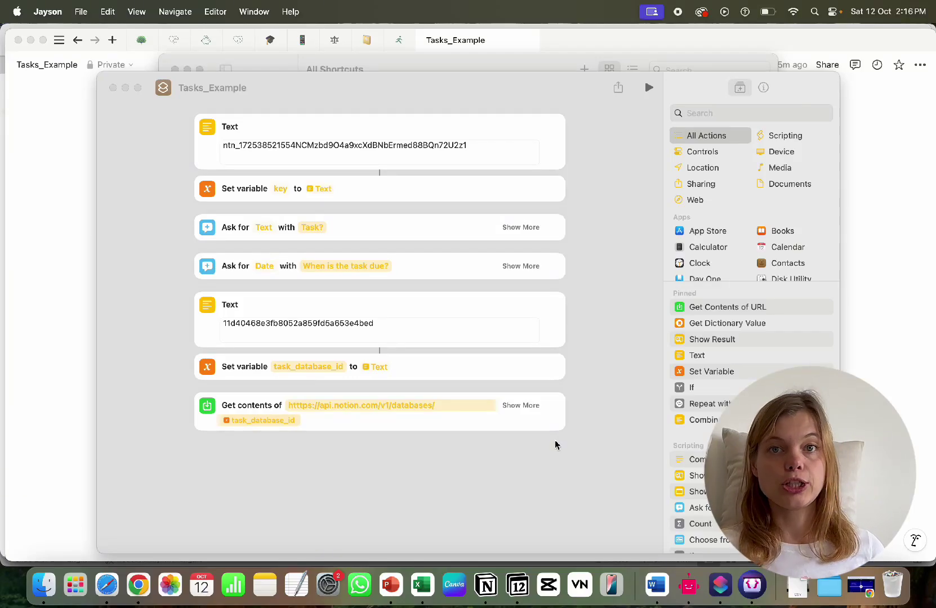
Dismiss the file-open dialog, bring Jayson back from the Dock, and create a Dictionary-root document.
click(754, 584)
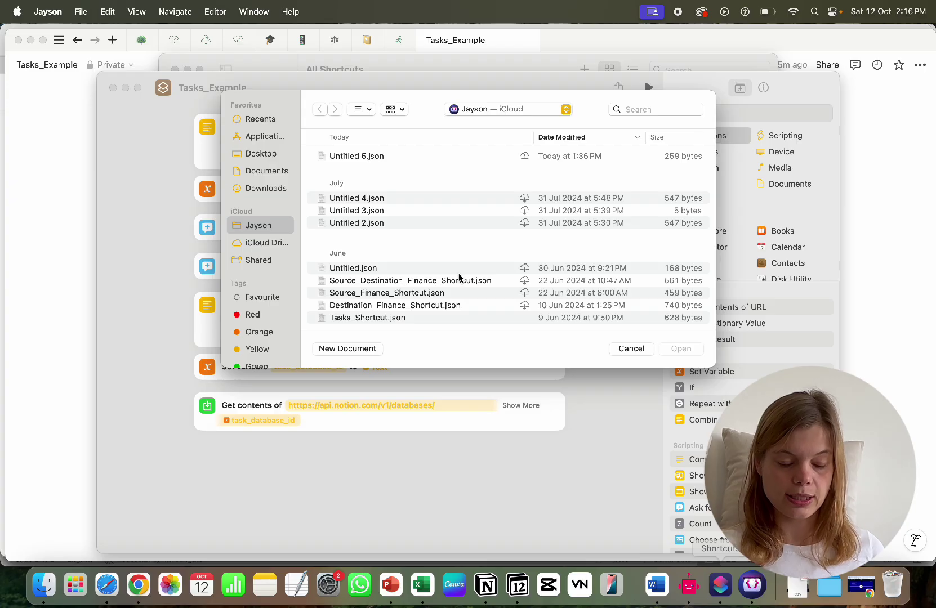
click(342, 349)
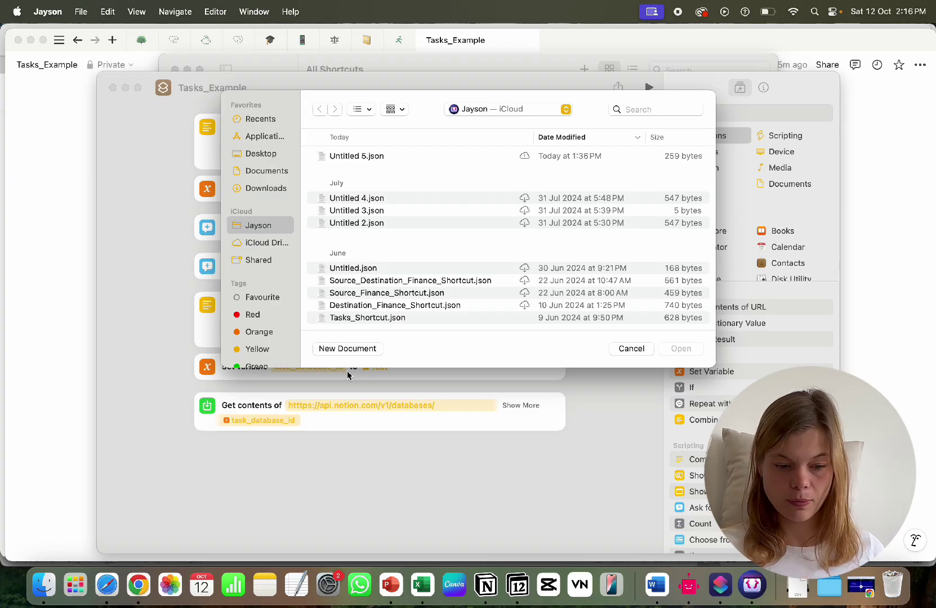
click(331, 350)
click(330, 350)
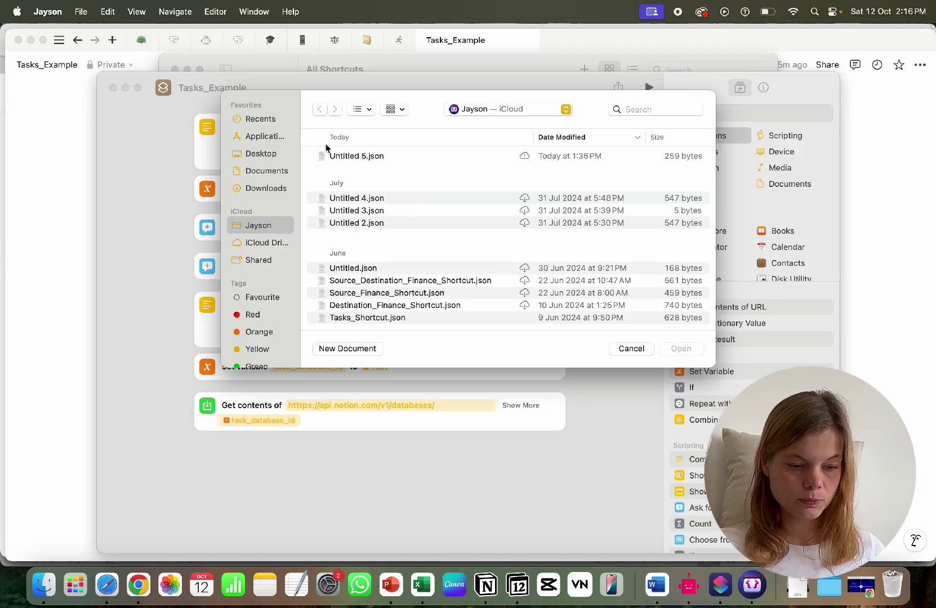
click(645, 348)
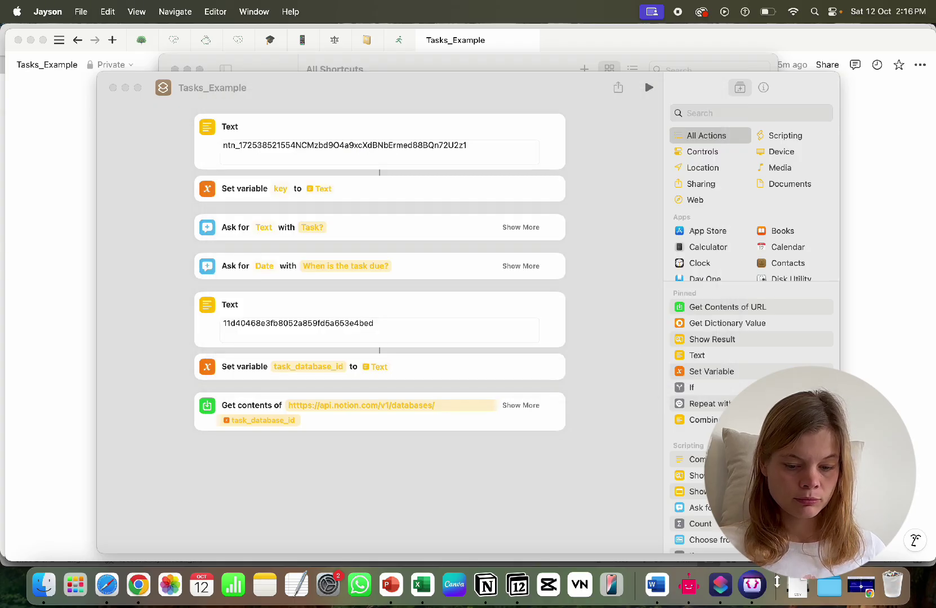
right_click(744, 585)
mouse_move(726, 497)
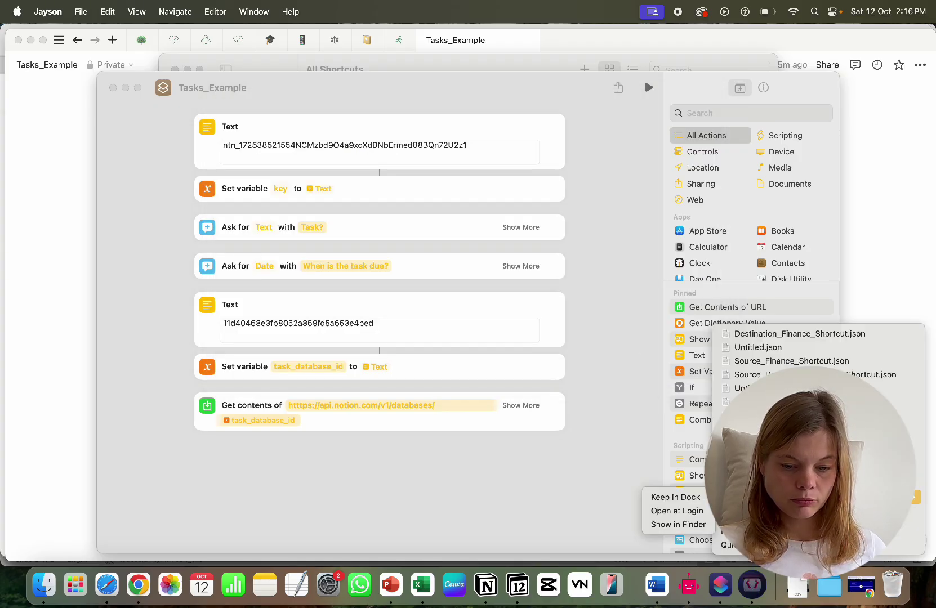
click(565, 524)
click(745, 584)
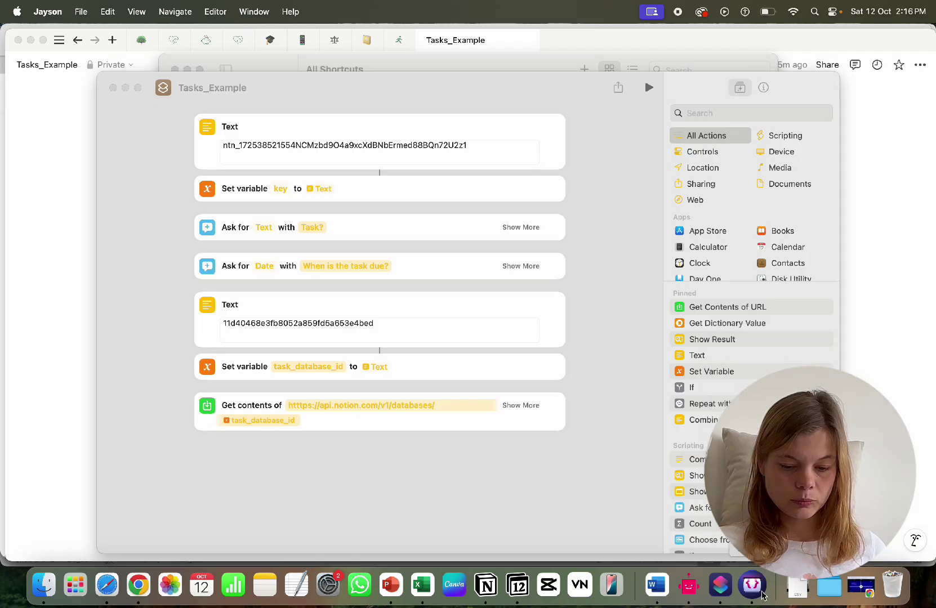
click(330, 347)
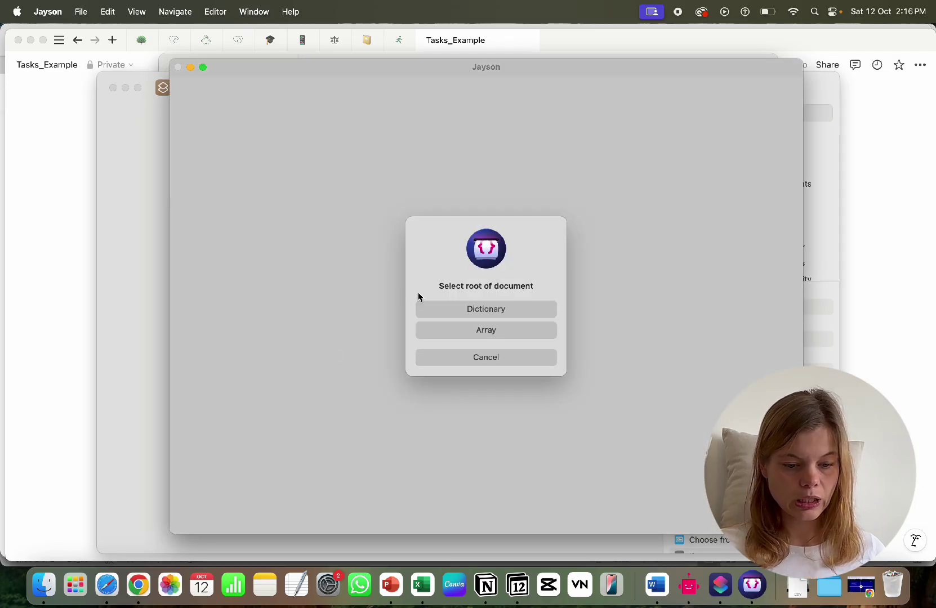
click(490, 309)
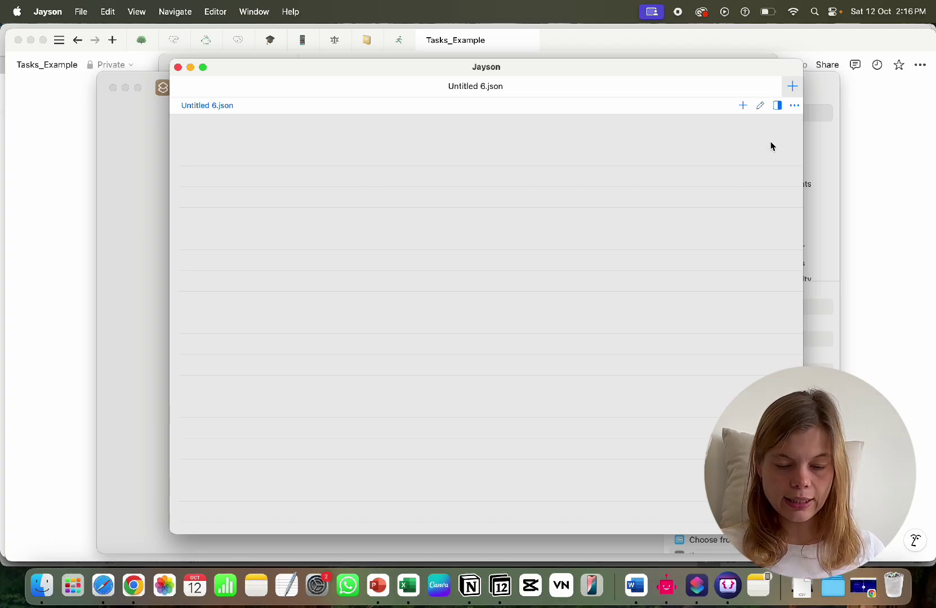
Split the view and show the right pane as plain JSON text.
click(778, 107)
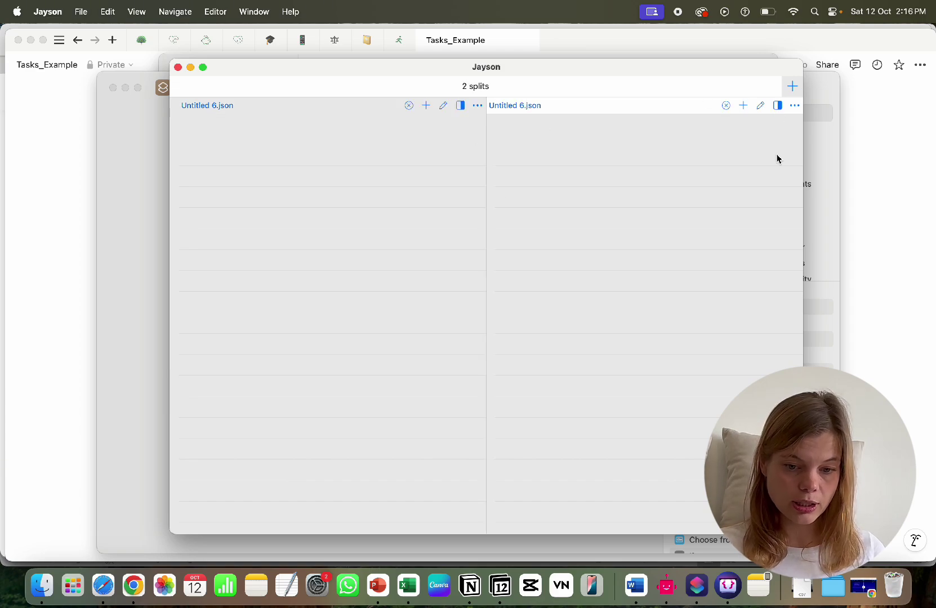
click(795, 105)
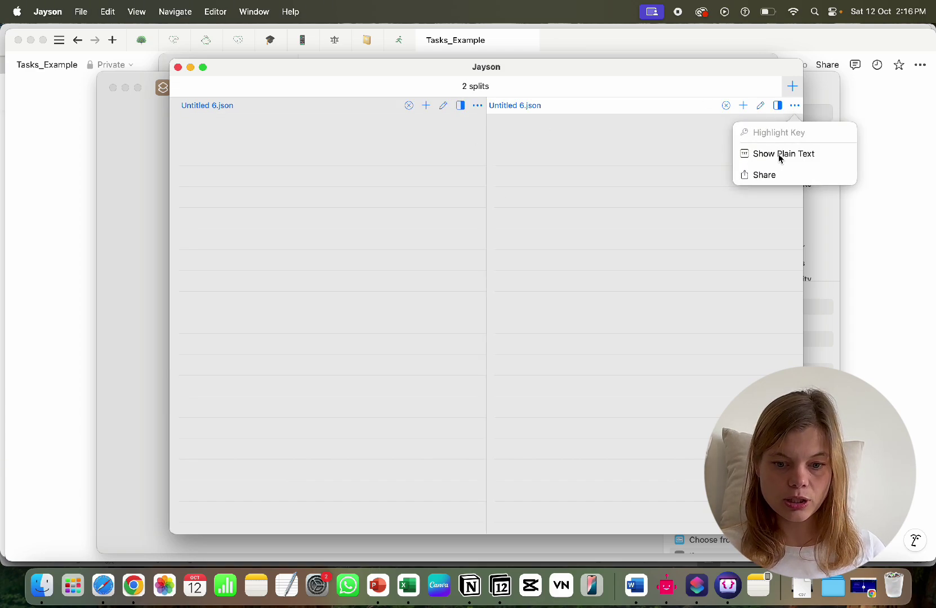
click(779, 156)
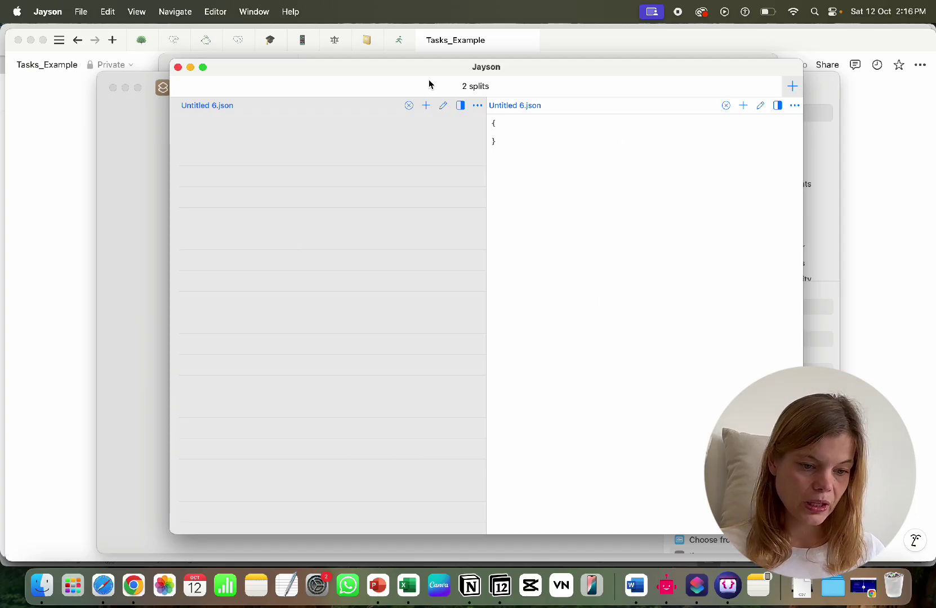
Add a root dictionary 'parent' containing an empty 'database_id' text key.
click(426, 106)
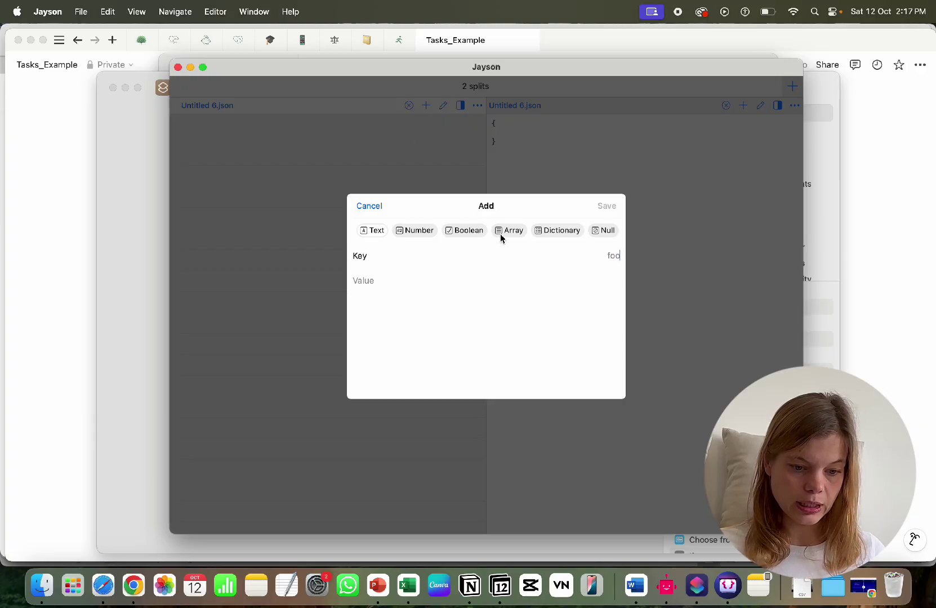
click(554, 232)
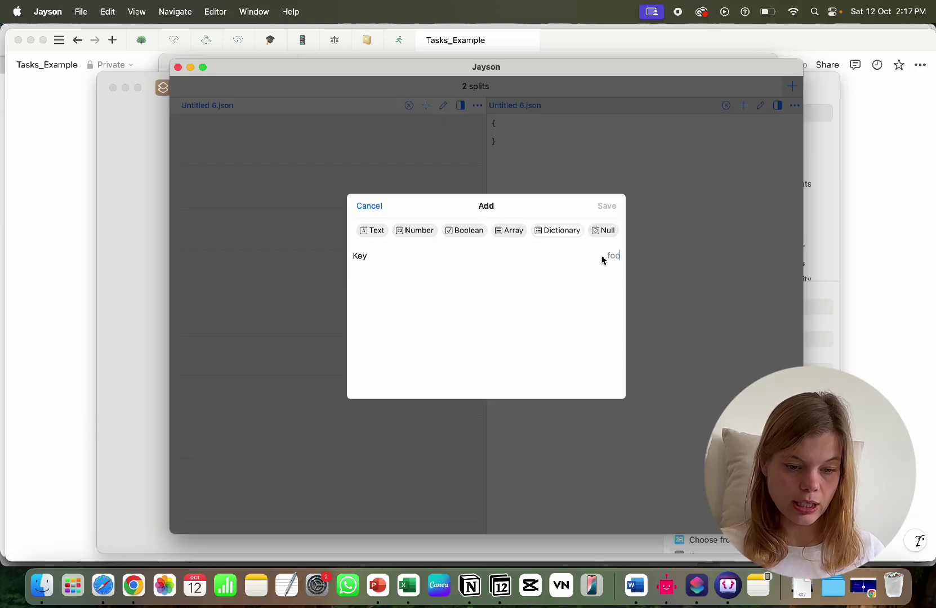
text(para)
text(nt)
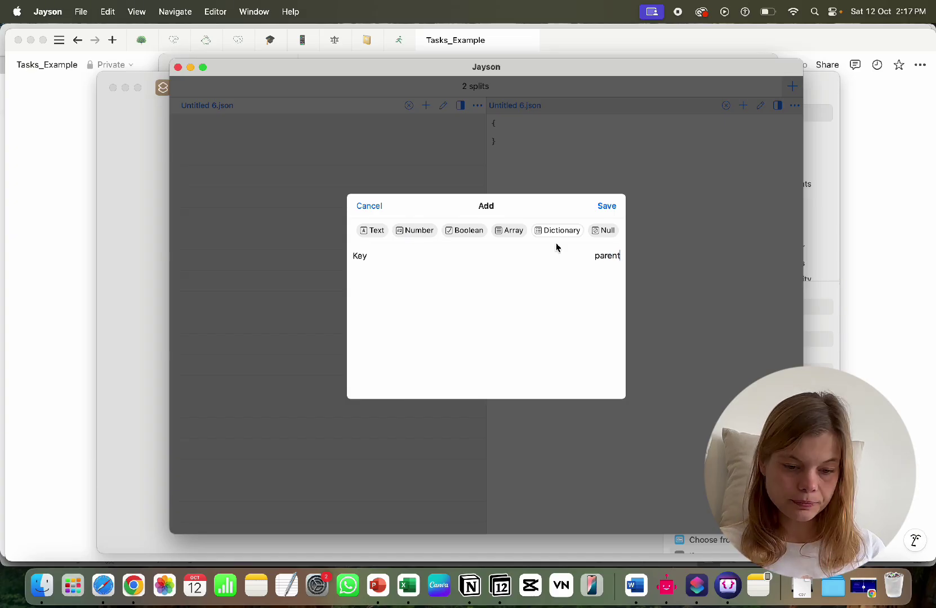
click(604, 206)
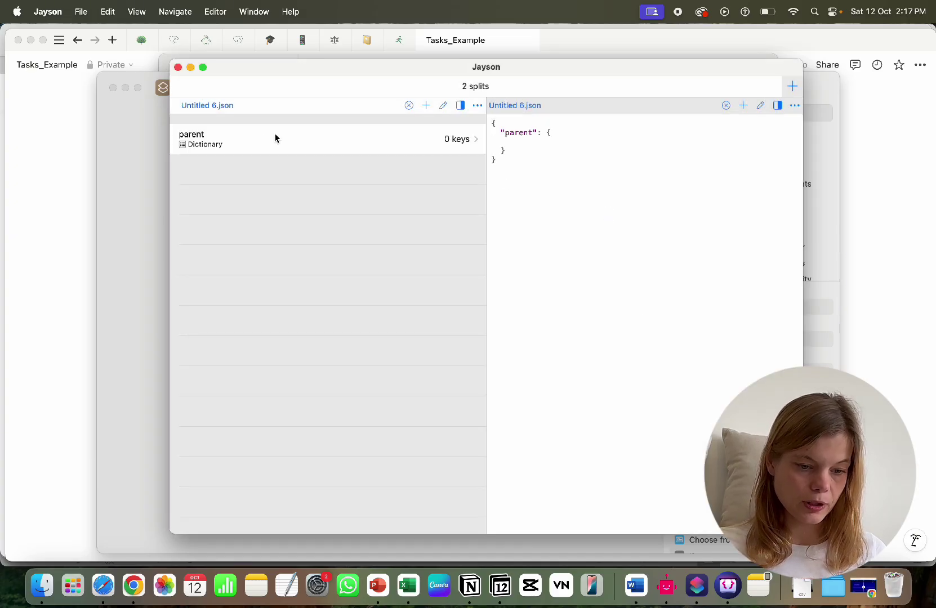
click(276, 138)
click(426, 107)
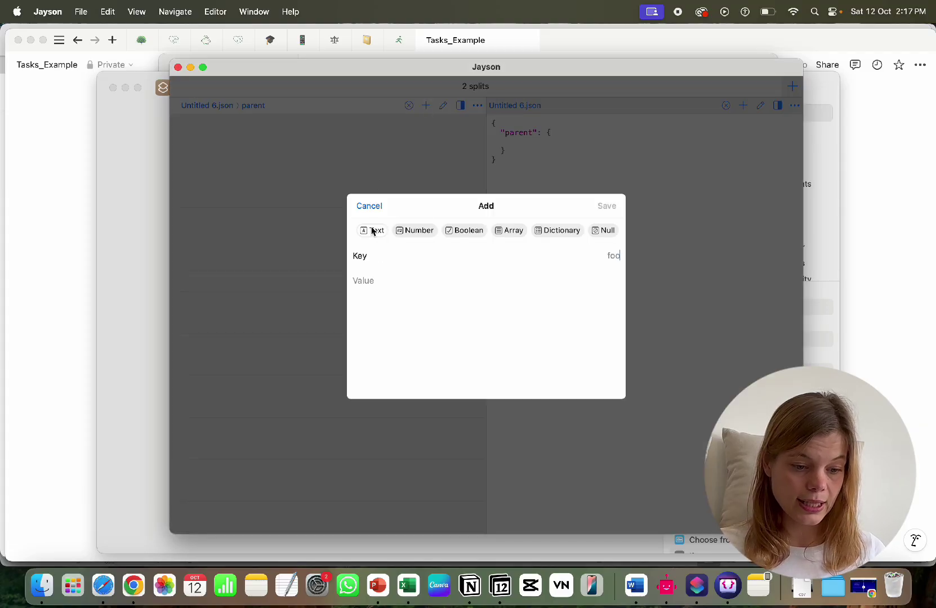
text(dat)
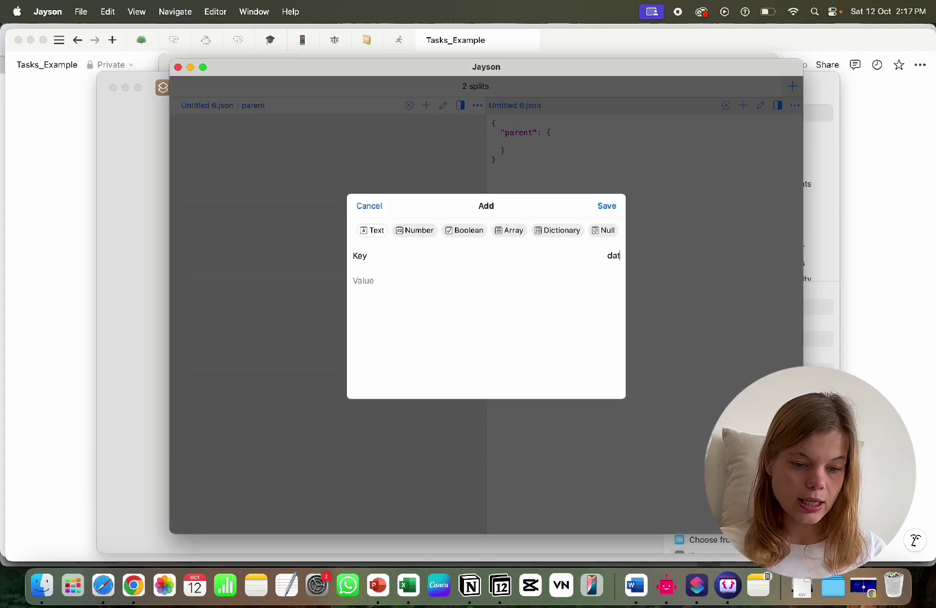
text(abase_id)
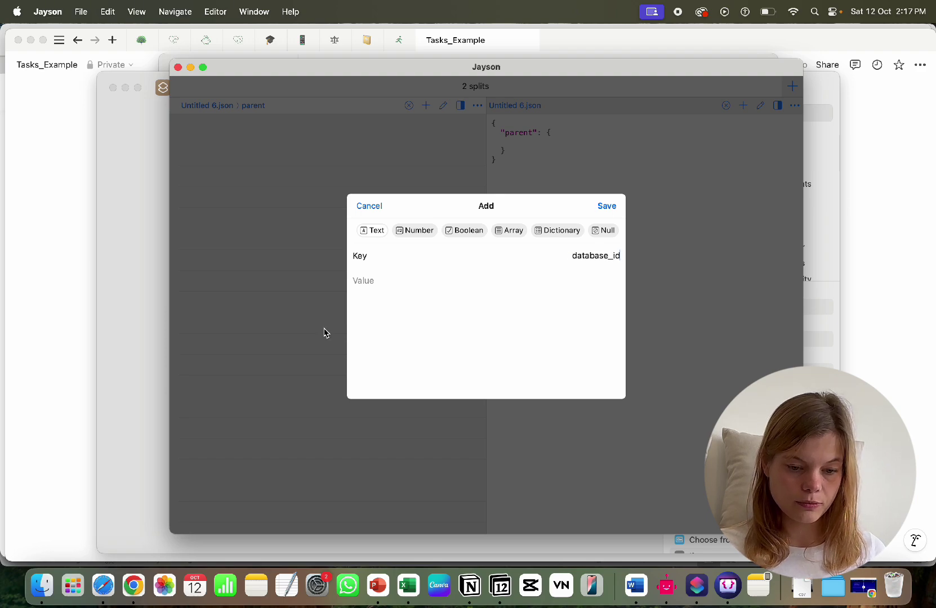
click(608, 206)
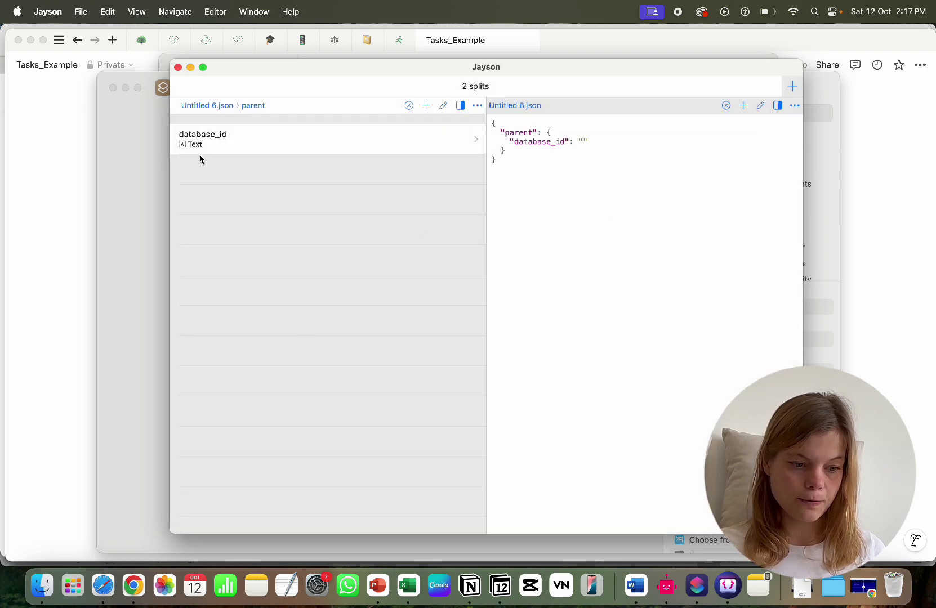
click(196, 106)
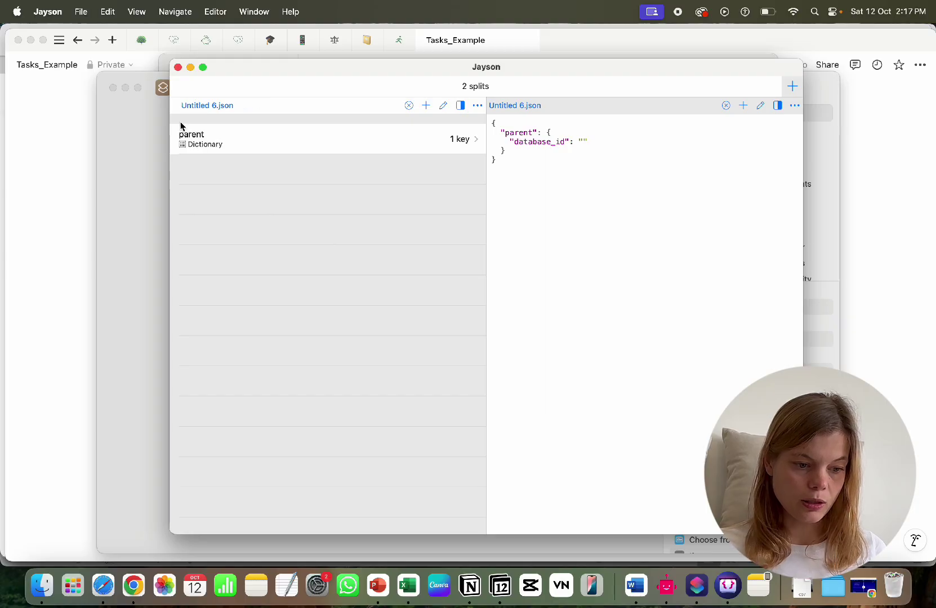
Add an empty root-level dictionary named 'properites'.
click(425, 106)
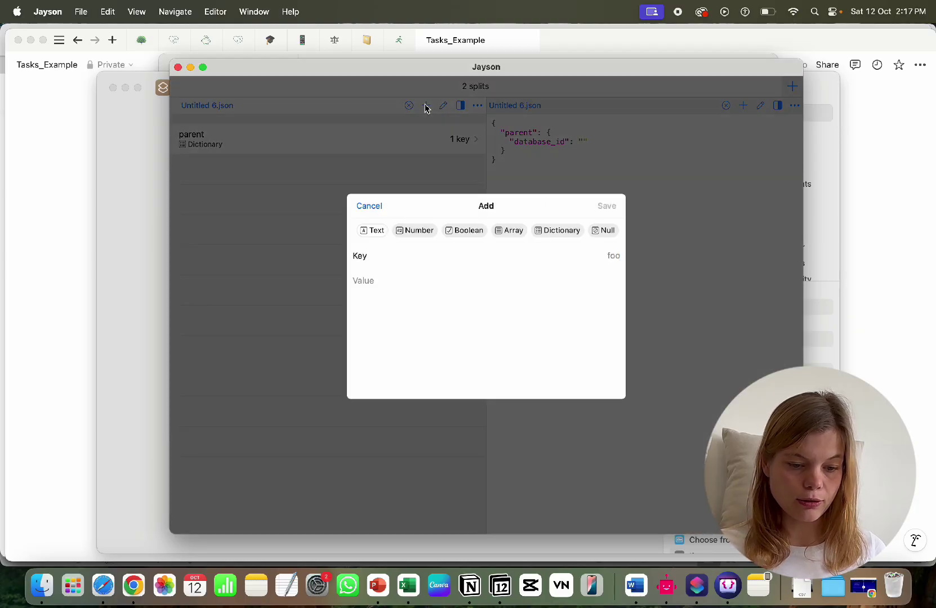
click(557, 231)
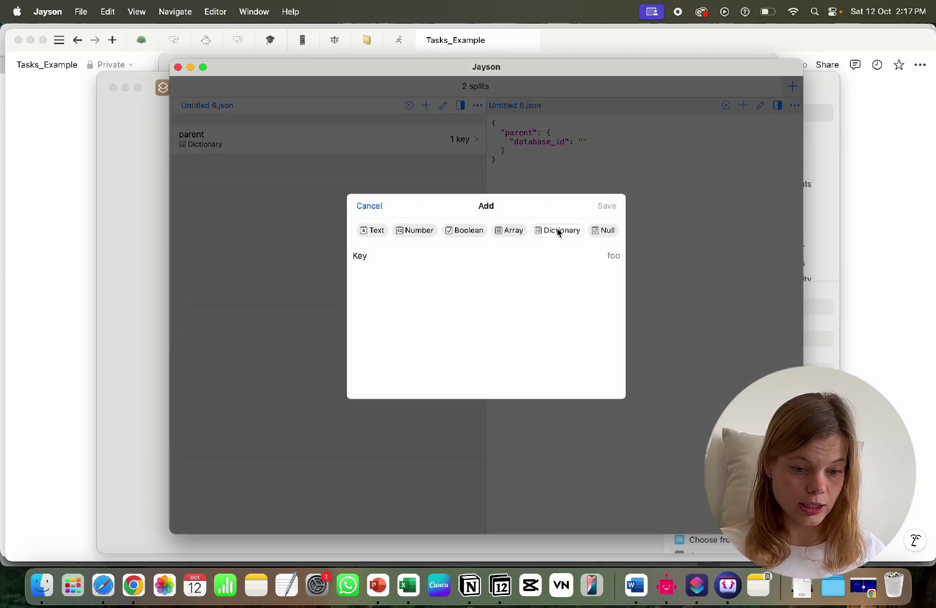
text(properit)
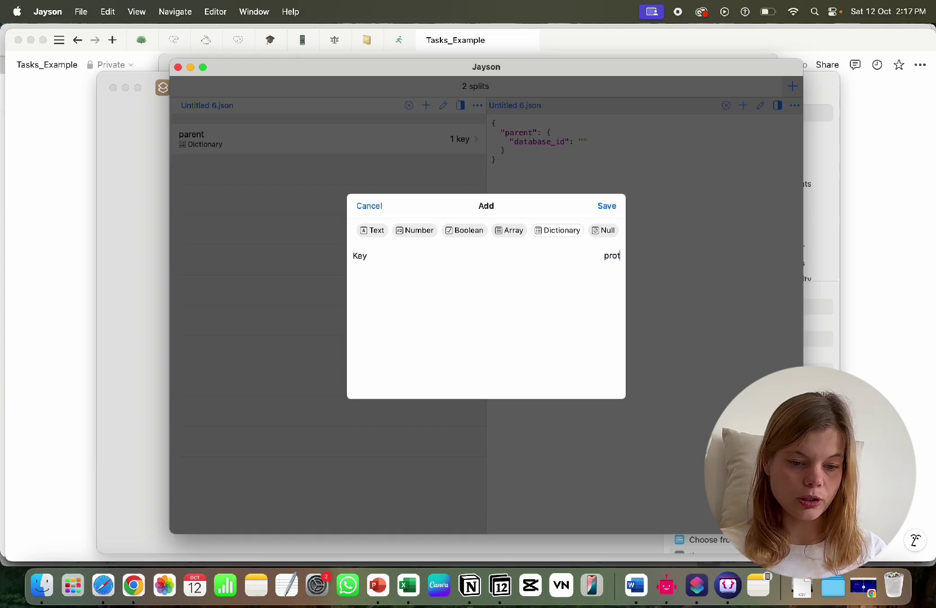
key(BackSpace)
text(perites)
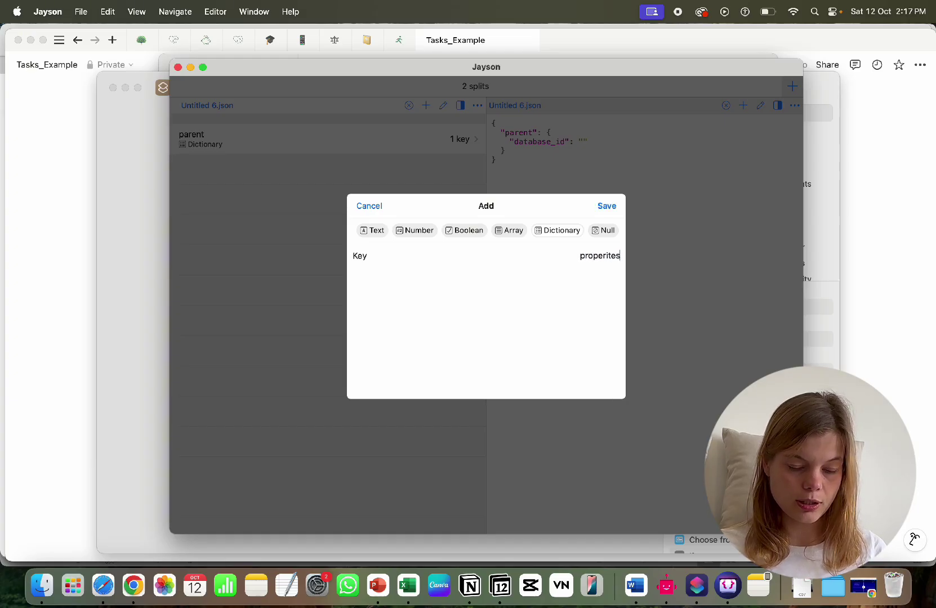
click(607, 206)
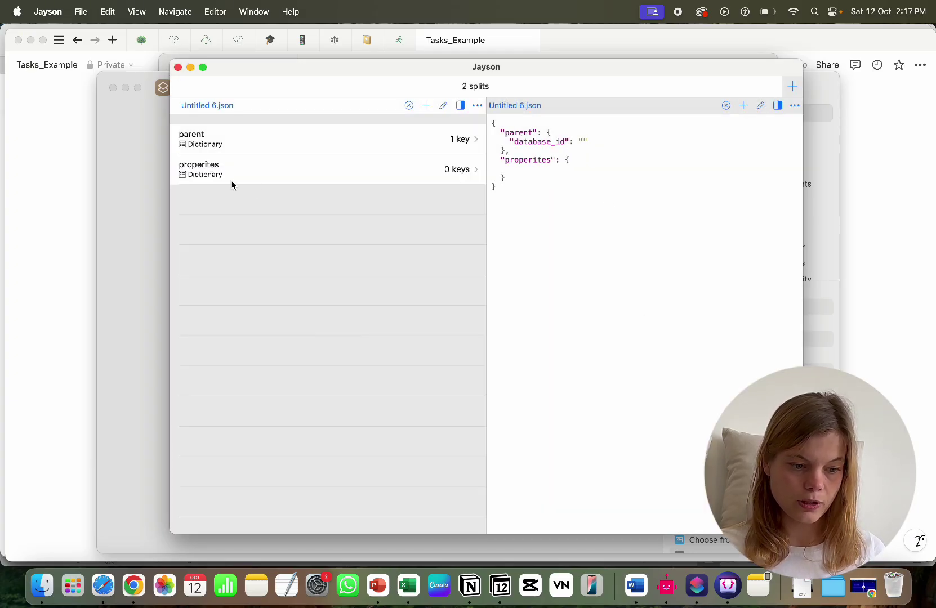
Inside properites, add a dictionary named 'task'.
click(260, 168)
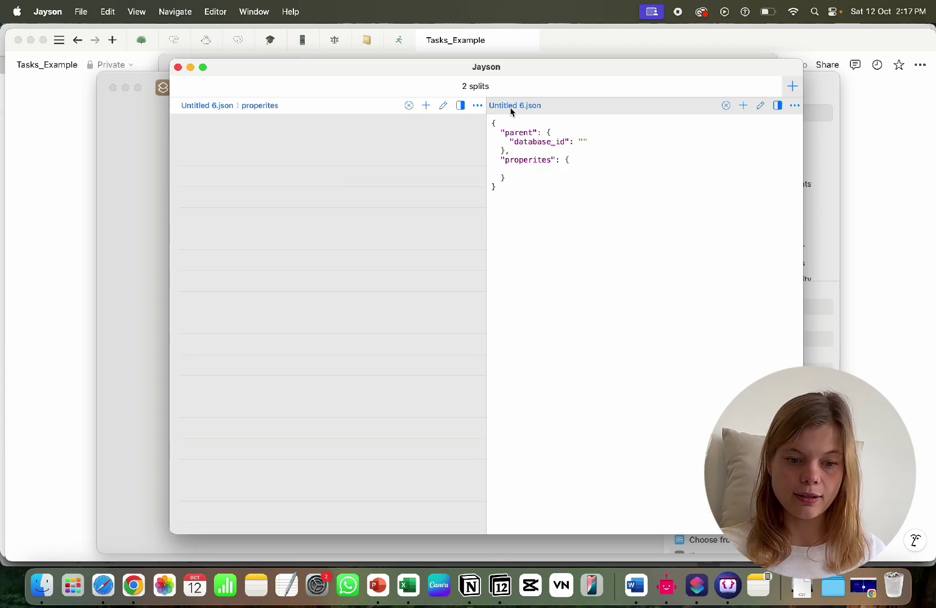
click(427, 106)
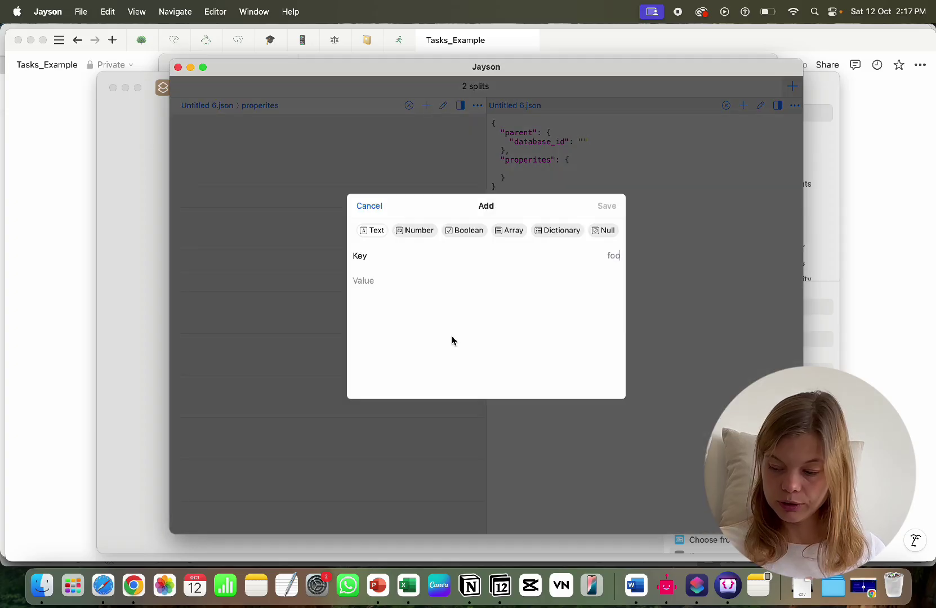
click(552, 231)
text(task)
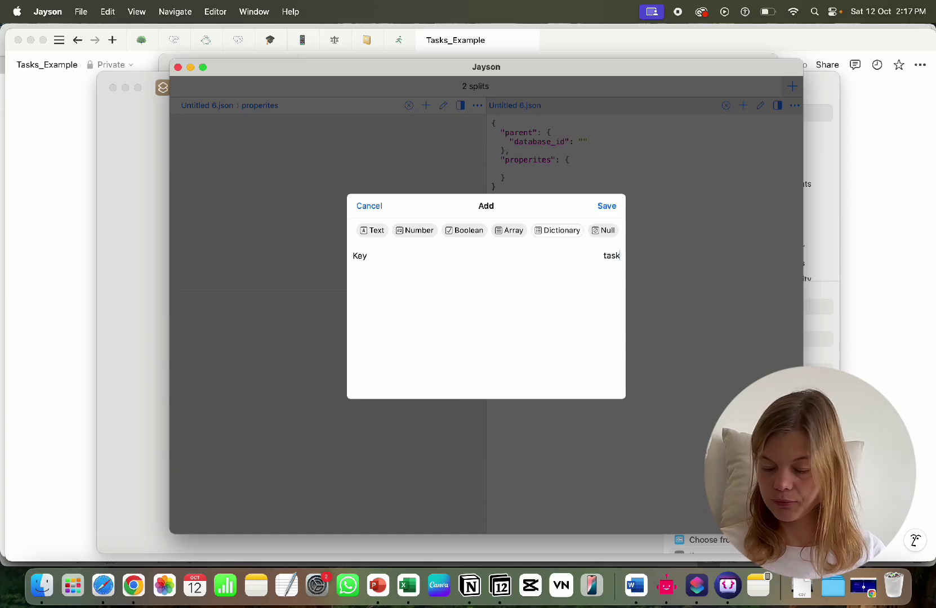
click(605, 206)
Give task a 'title' array whose first item is an empty dictionary.
click(257, 146)
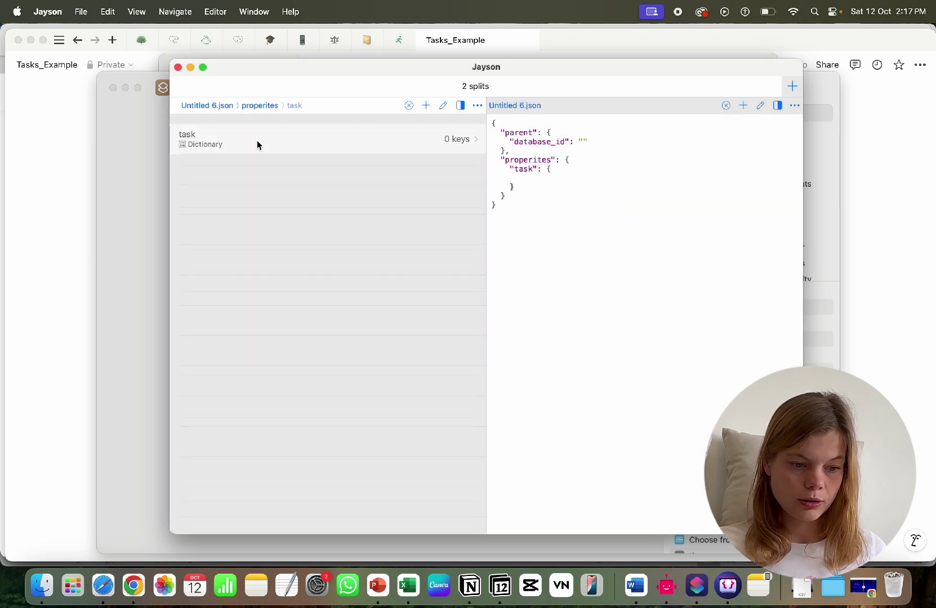
click(426, 106)
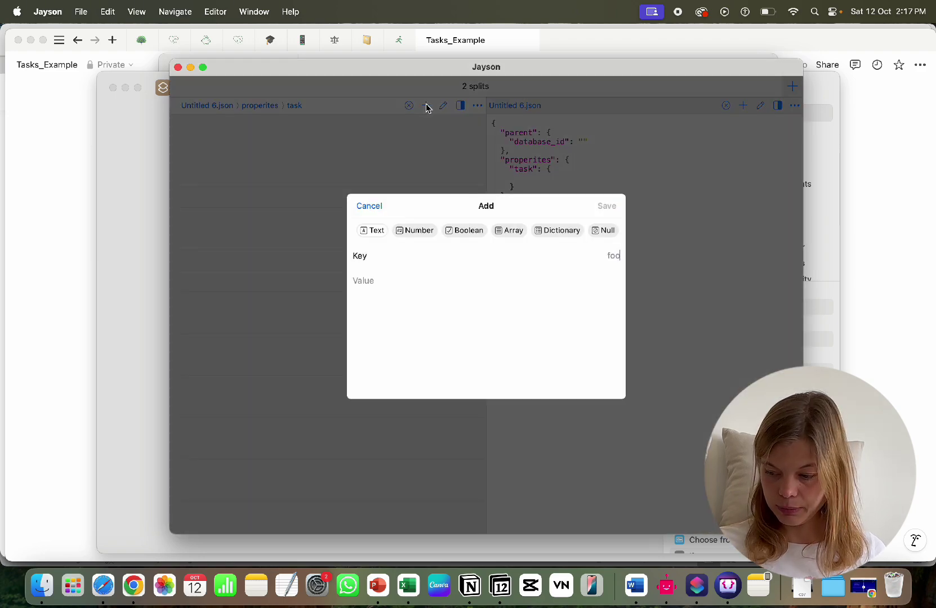
click(513, 231)
text(title)
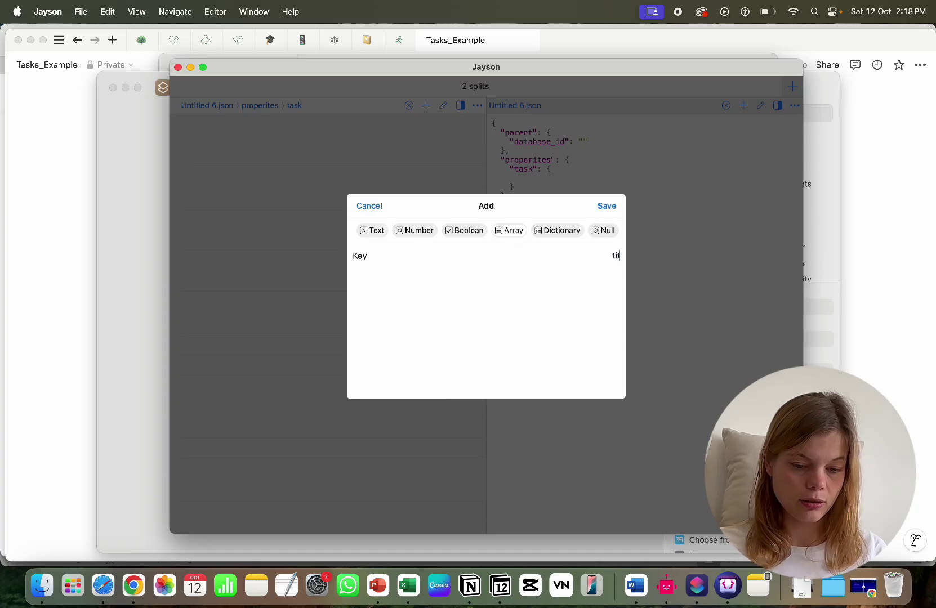
click(608, 206)
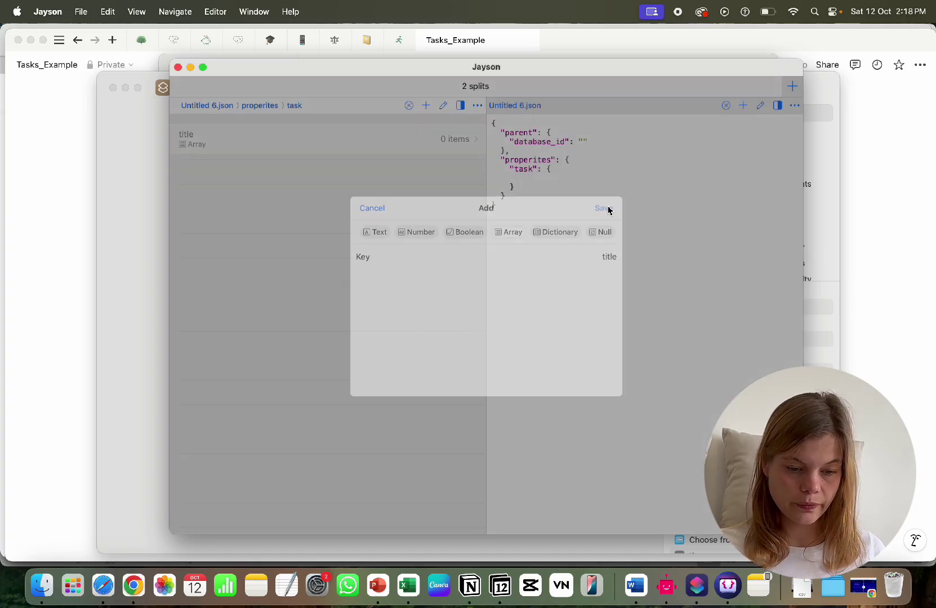
click(372, 148)
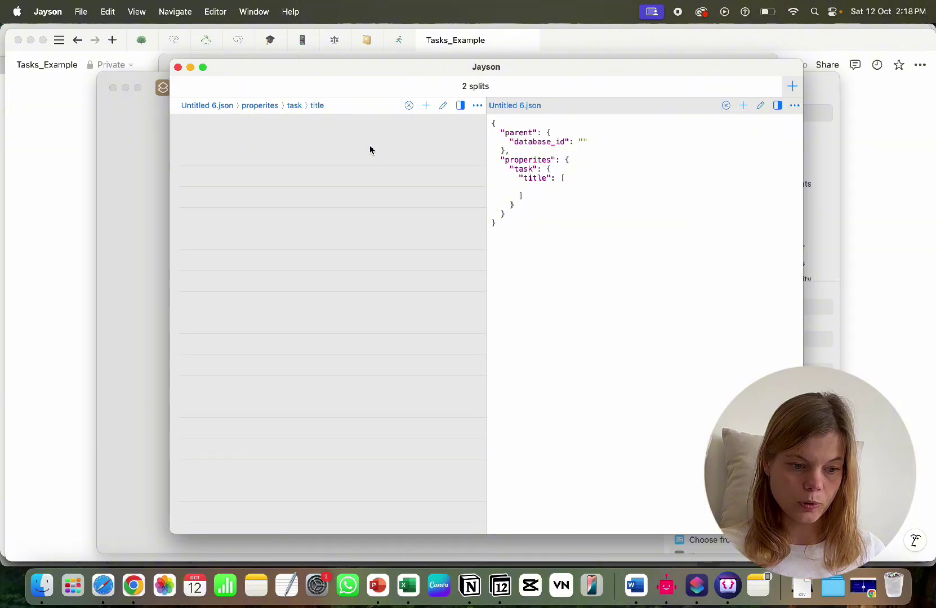
click(426, 106)
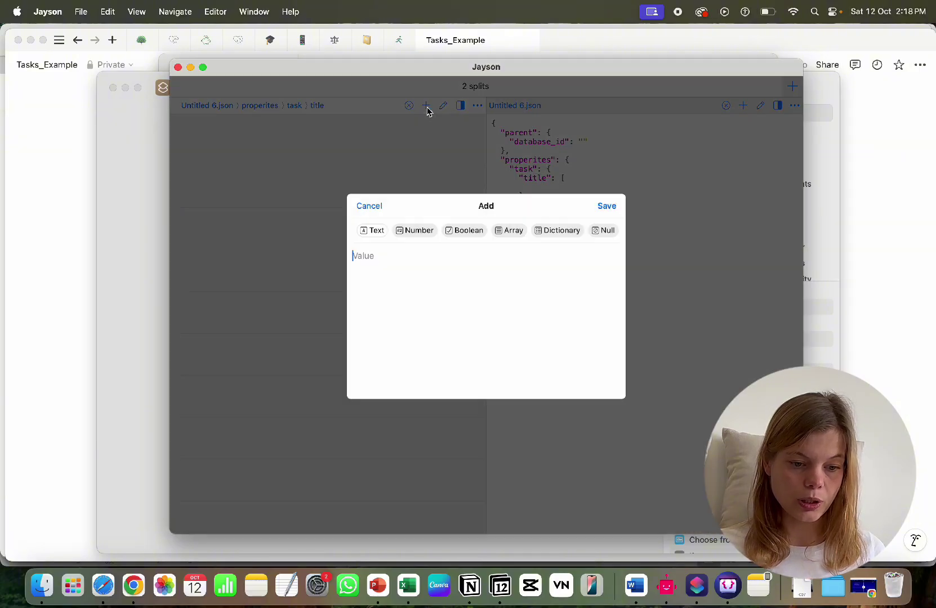
click(568, 230)
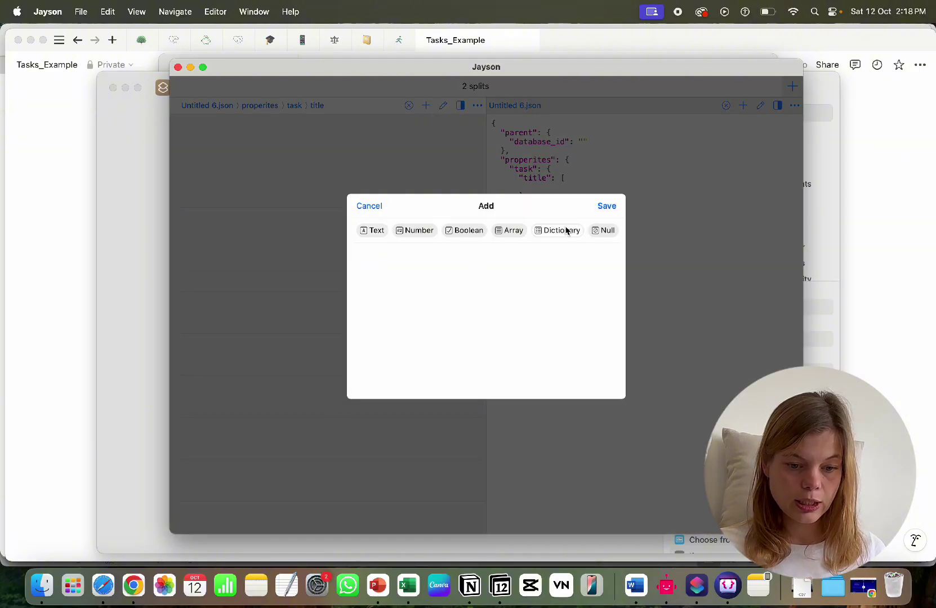
click(614, 206)
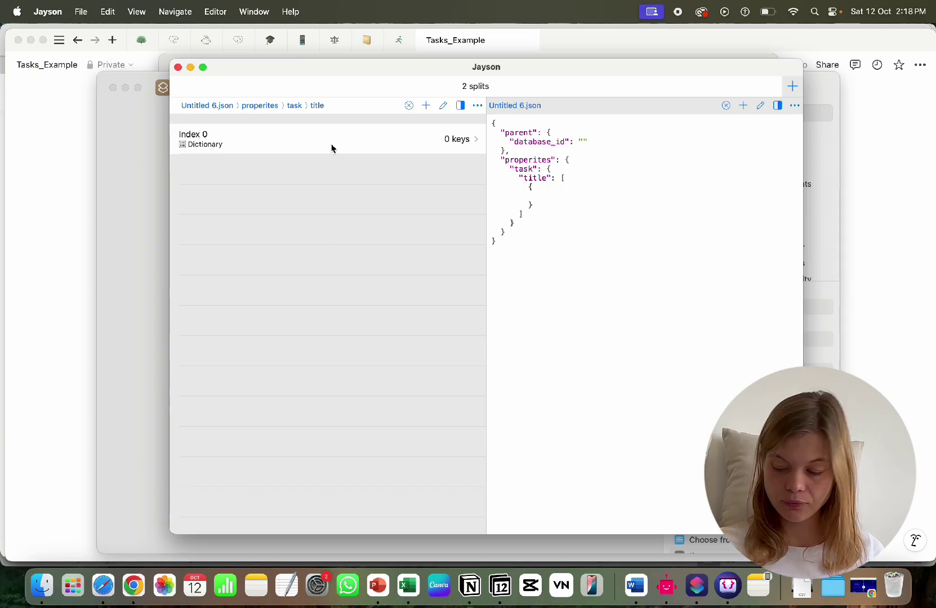
In title's index 0, add a 'text' dictionary holding an empty 'content' text key.
click(395, 144)
click(426, 106)
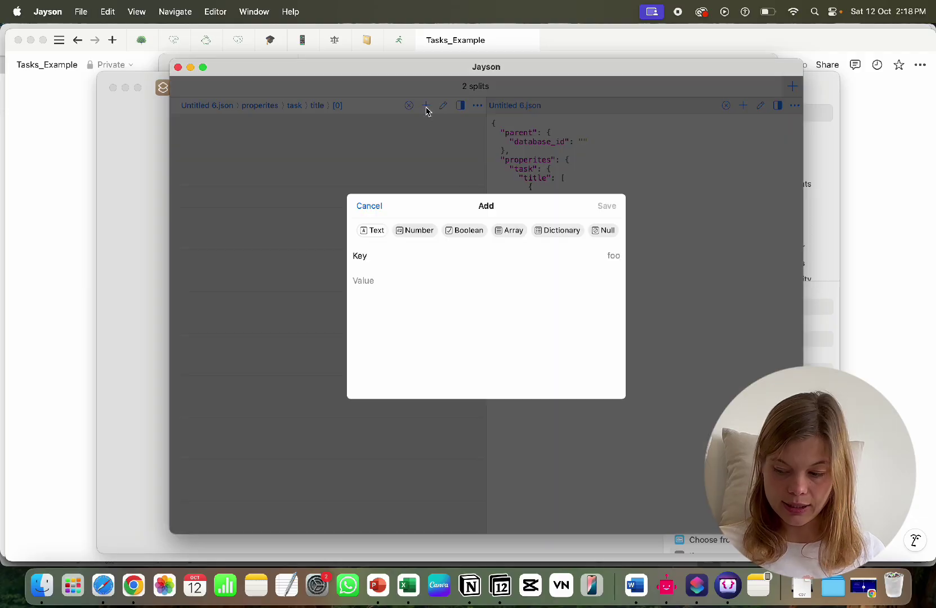
click(557, 233)
text(text)
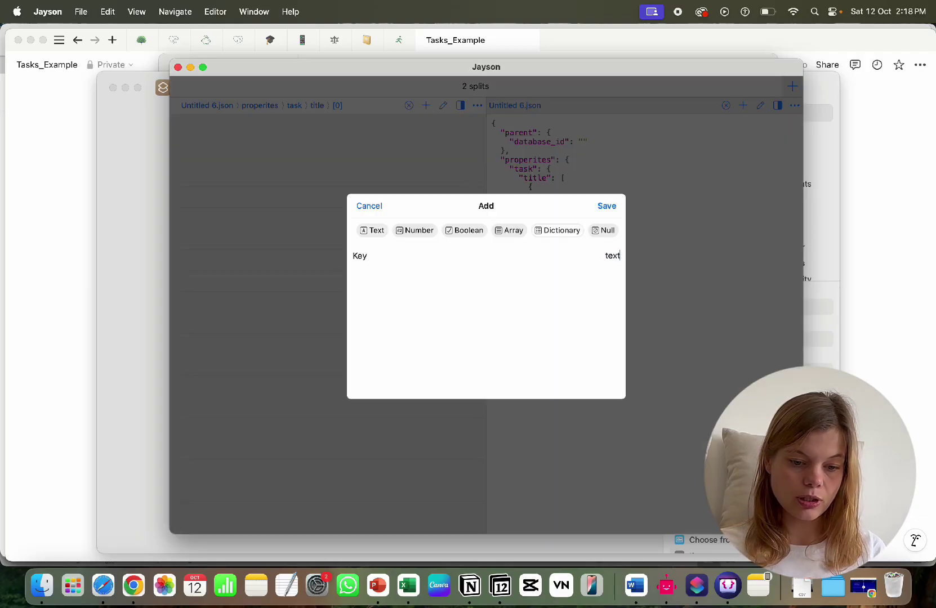
click(606, 206)
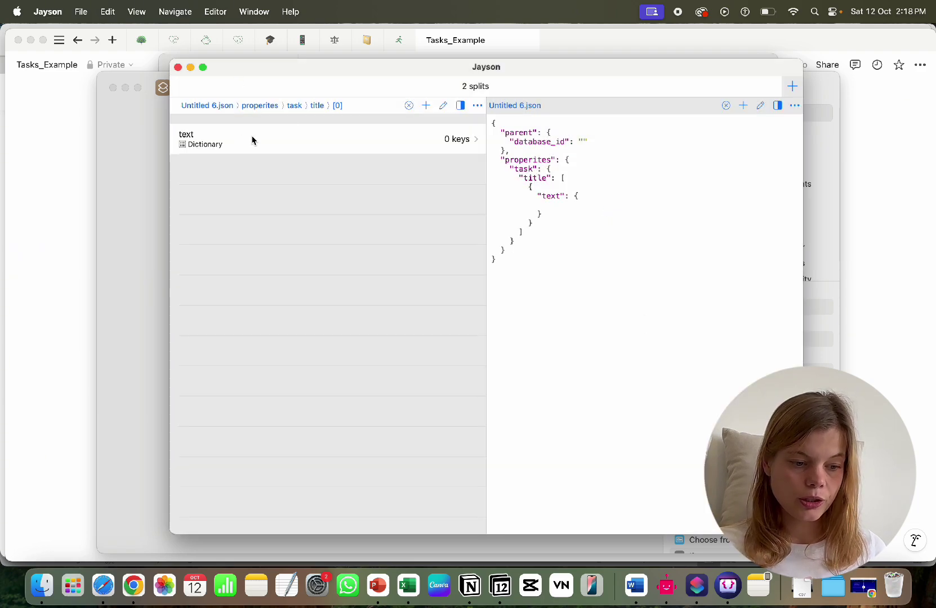
click(297, 144)
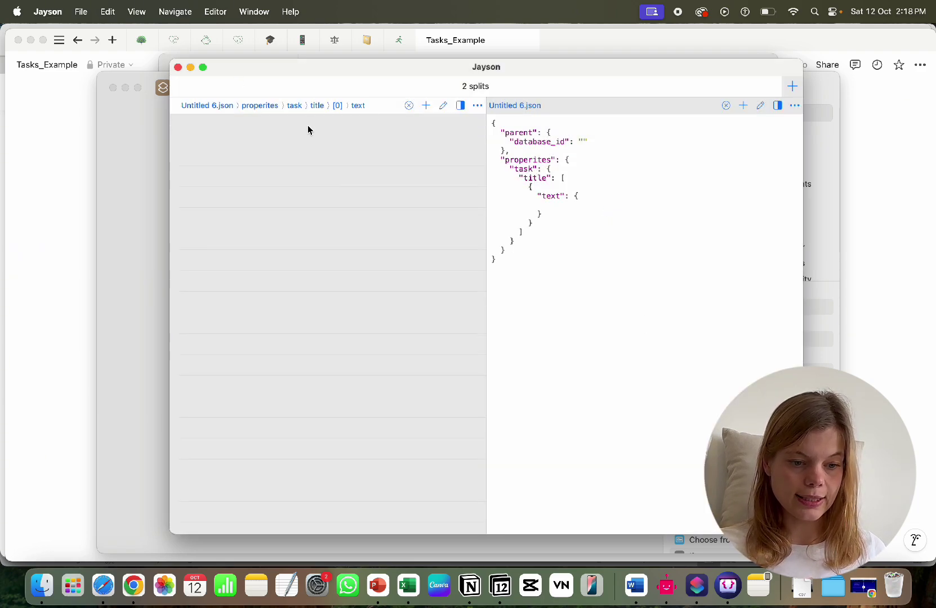
click(426, 106)
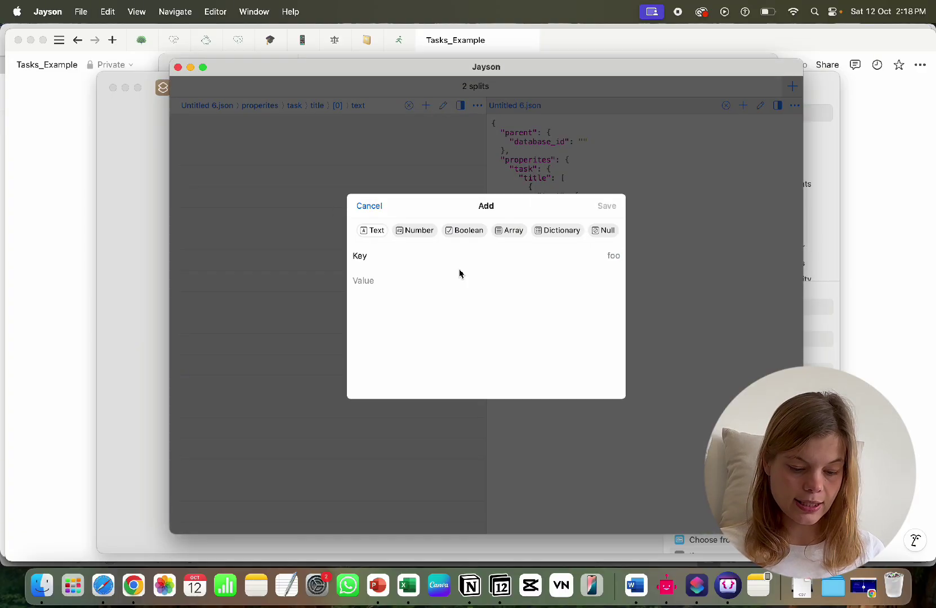
text(content)
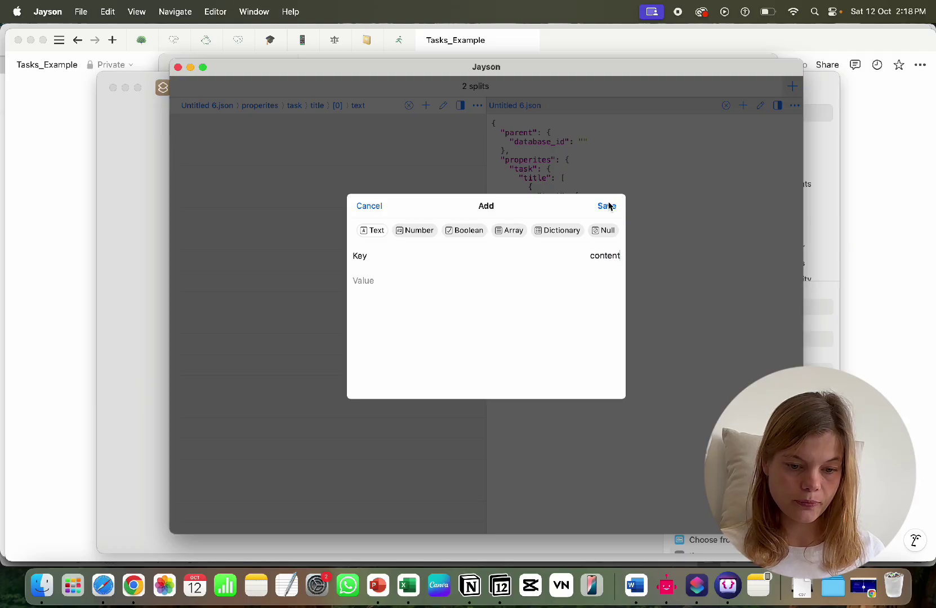
click(606, 206)
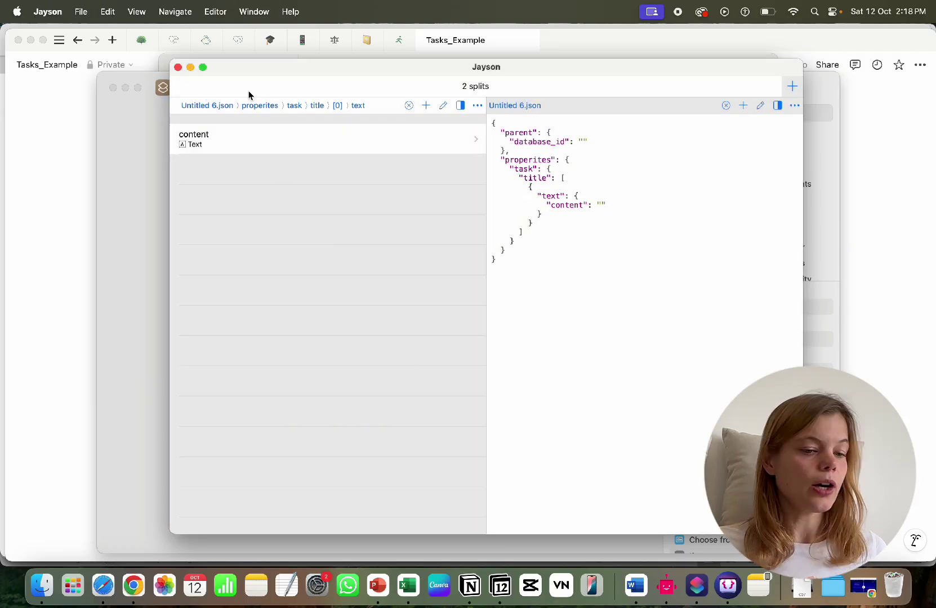
click(258, 107)
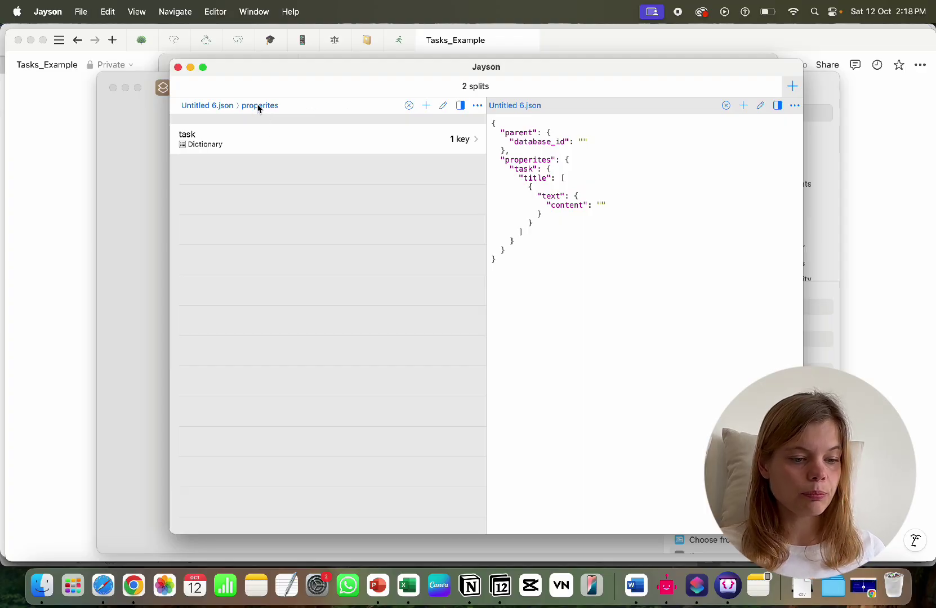
Add a 'Due Date' dictionary under properites.
click(427, 106)
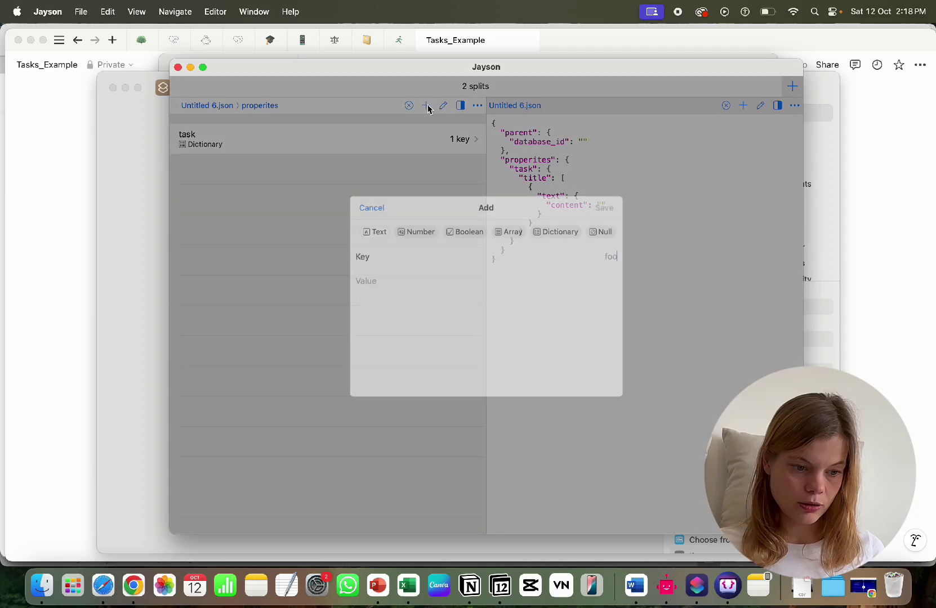
click(548, 231)
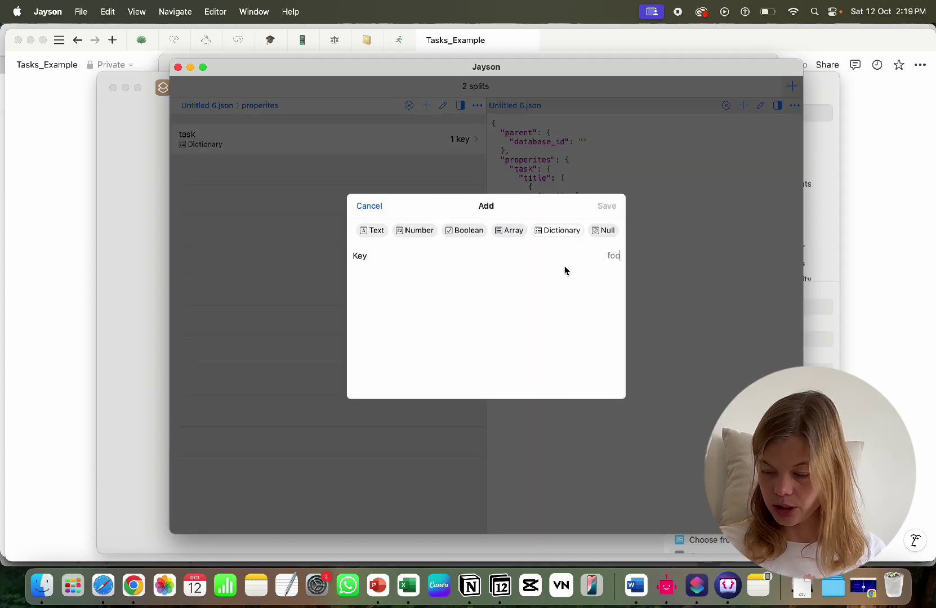
text(Due)
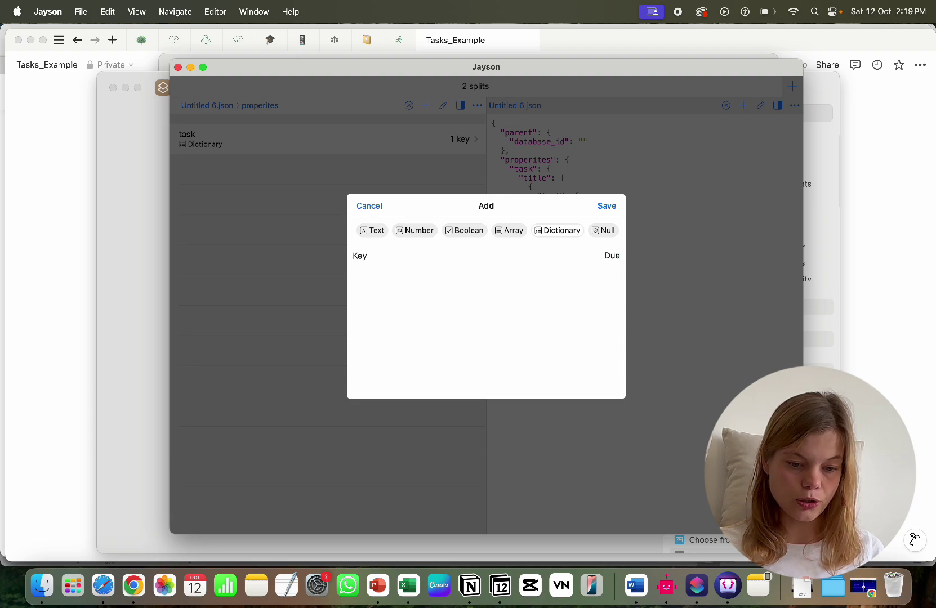
text( Date)
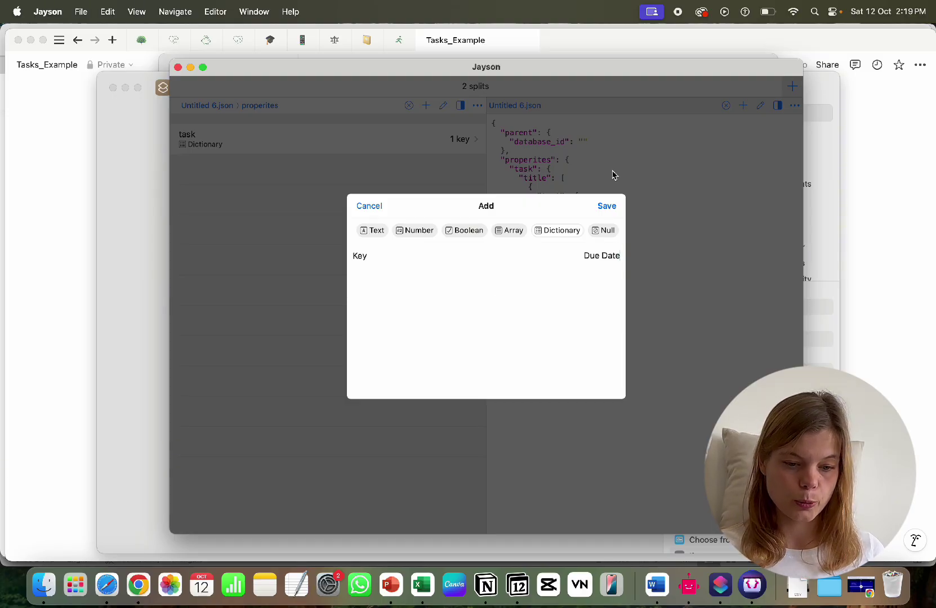
click(604, 207)
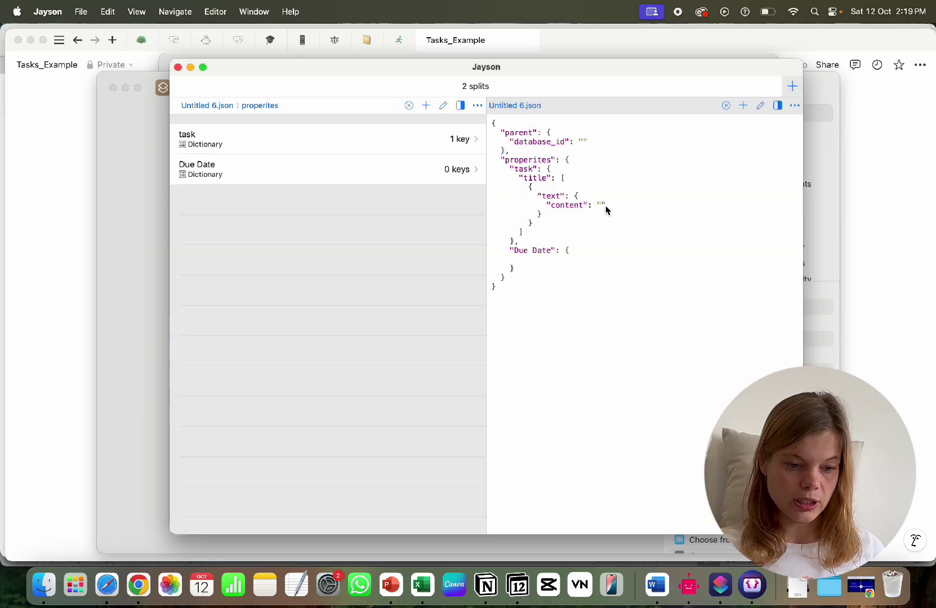
Inside Due Date, add a 'date' dictionary with an empty 'start' text key.
click(305, 170)
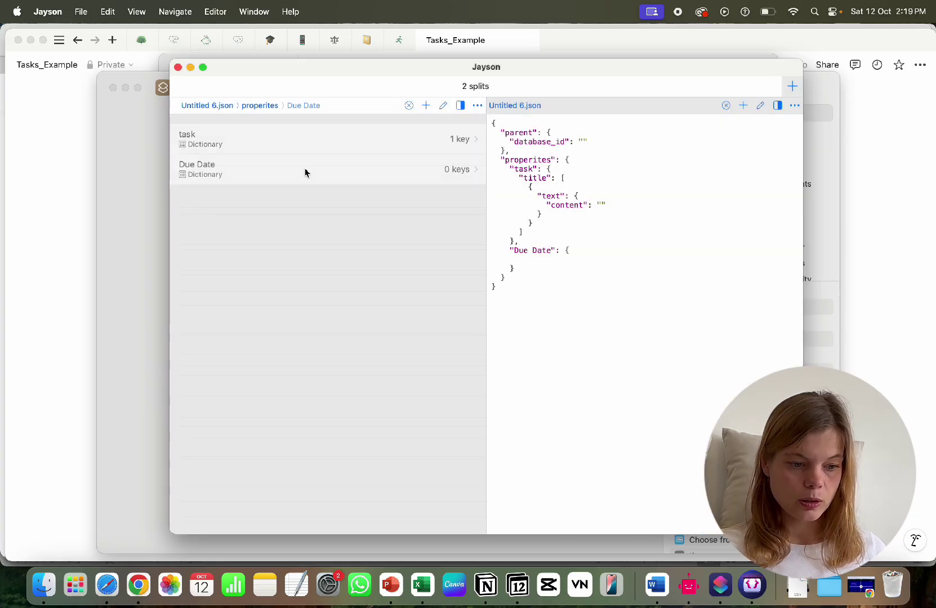
click(426, 106)
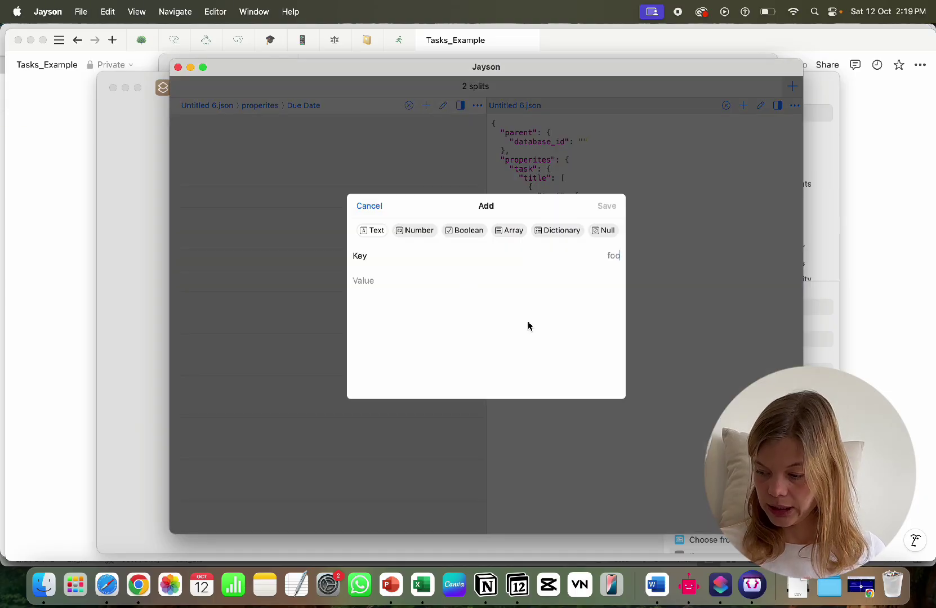
click(556, 234)
text(date)
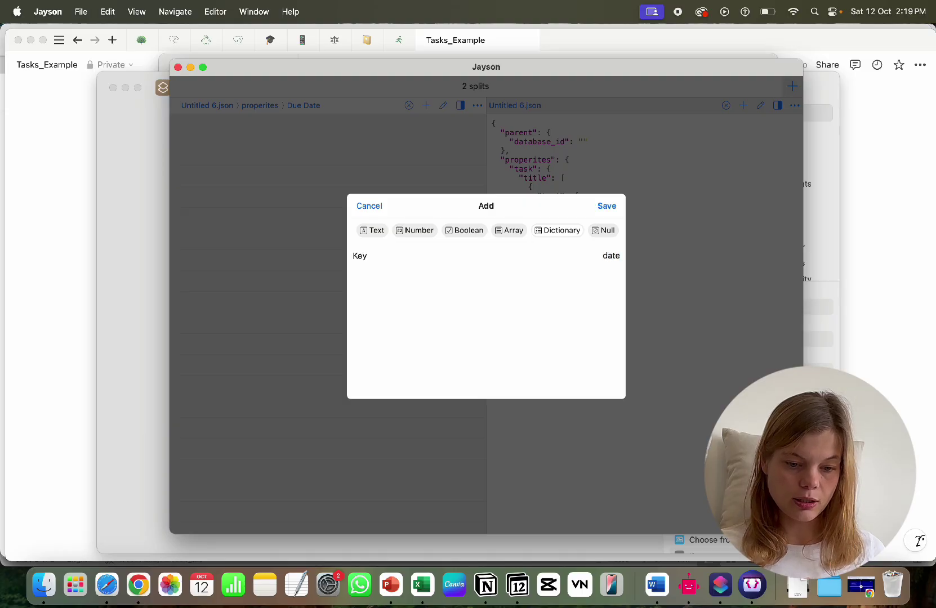
click(608, 208)
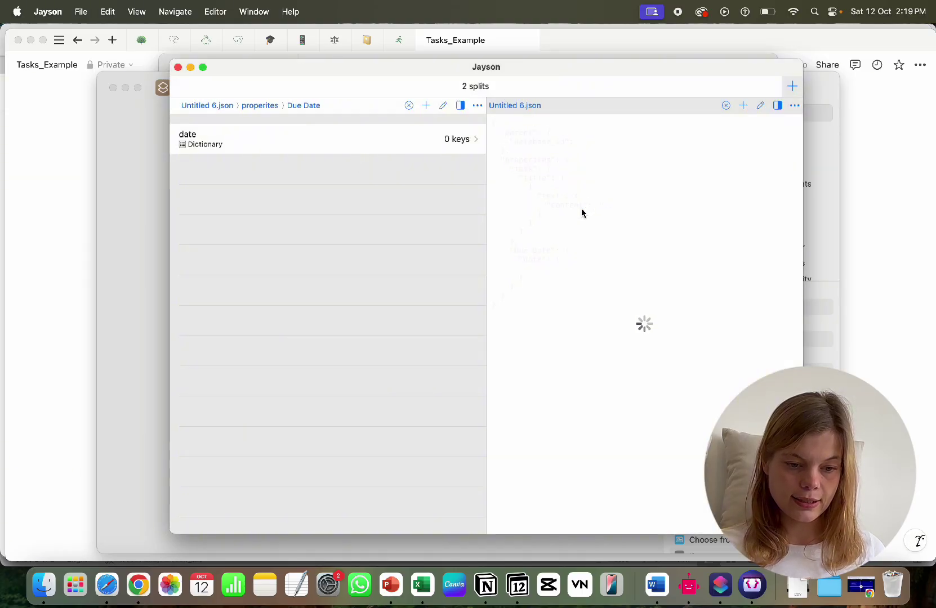
click(303, 143)
click(426, 106)
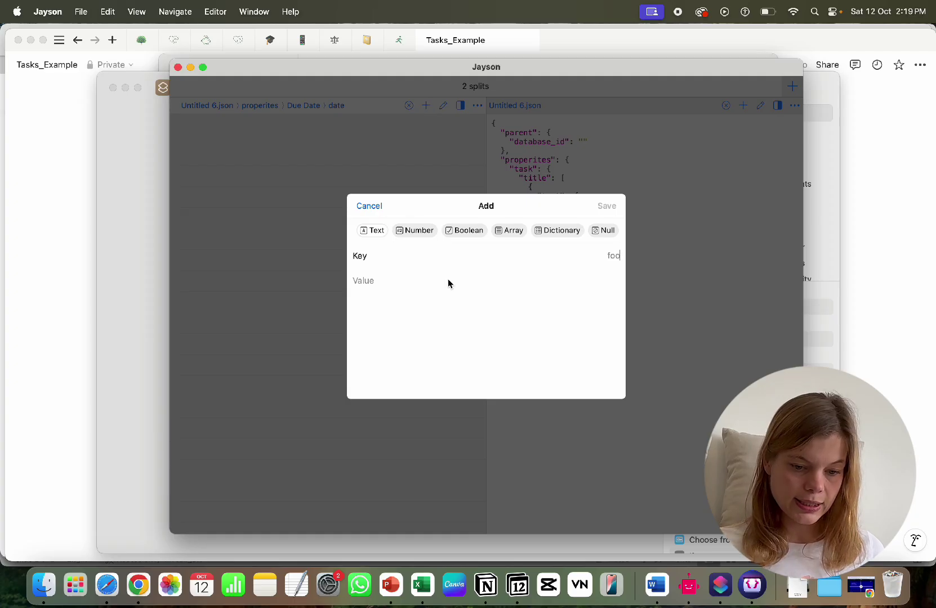
text(start)
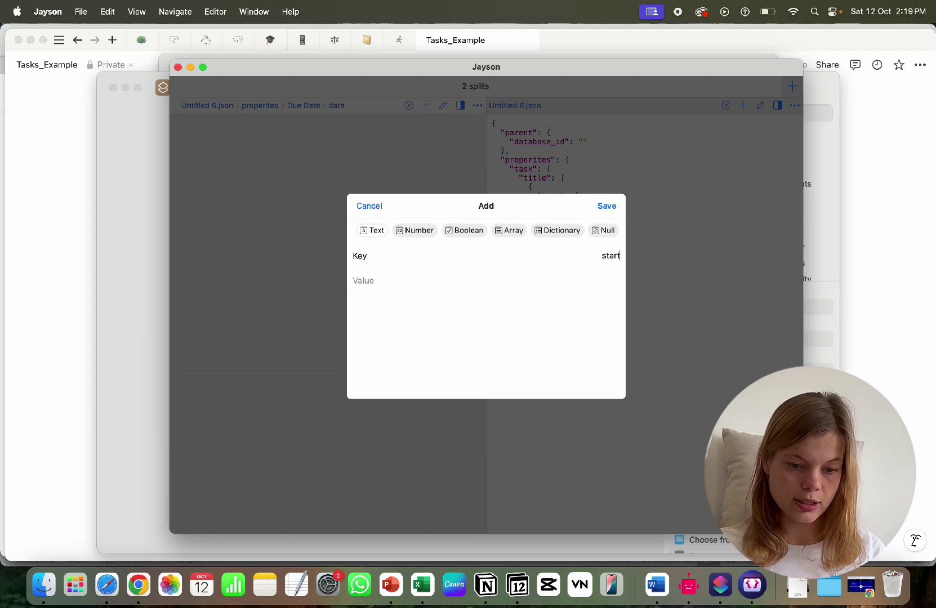
click(608, 206)
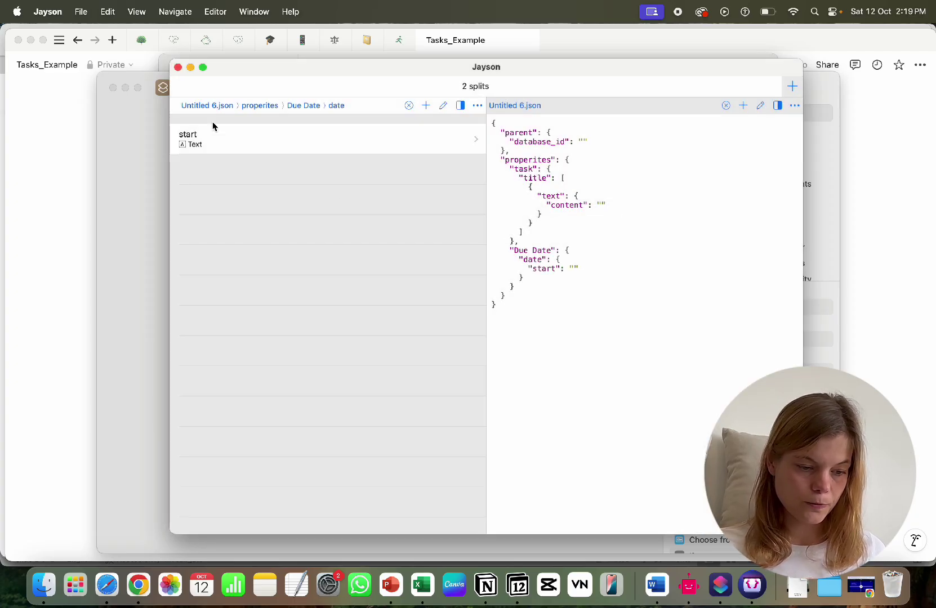
Return to properites, check the task property's contents, and bring up task's context menu.
click(257, 106)
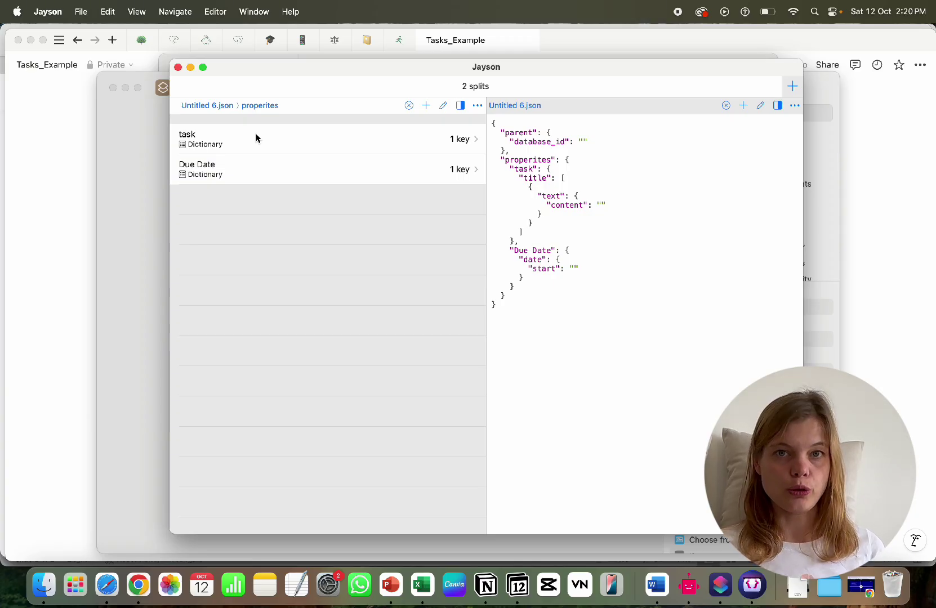
click(193, 144)
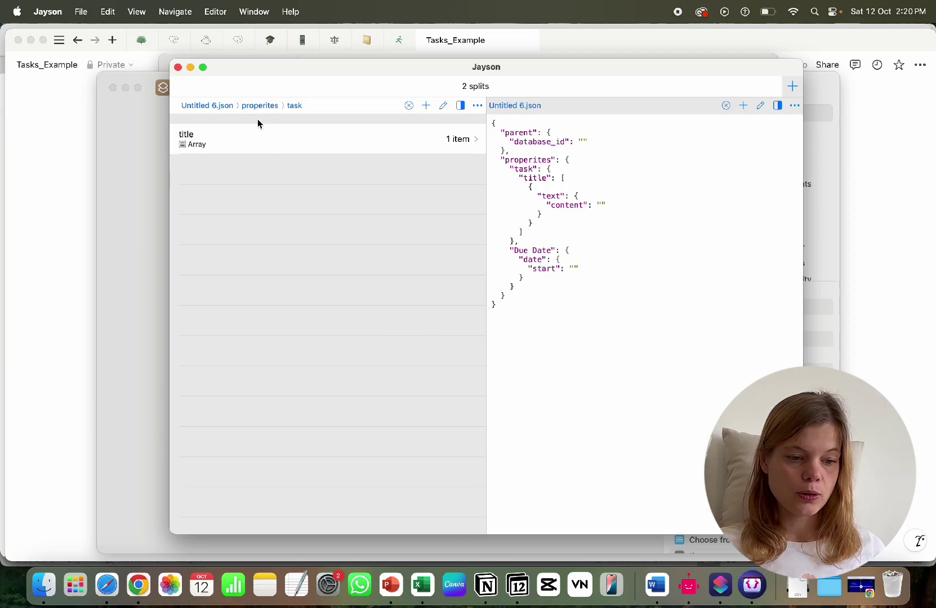
click(254, 108)
right_click(209, 134)
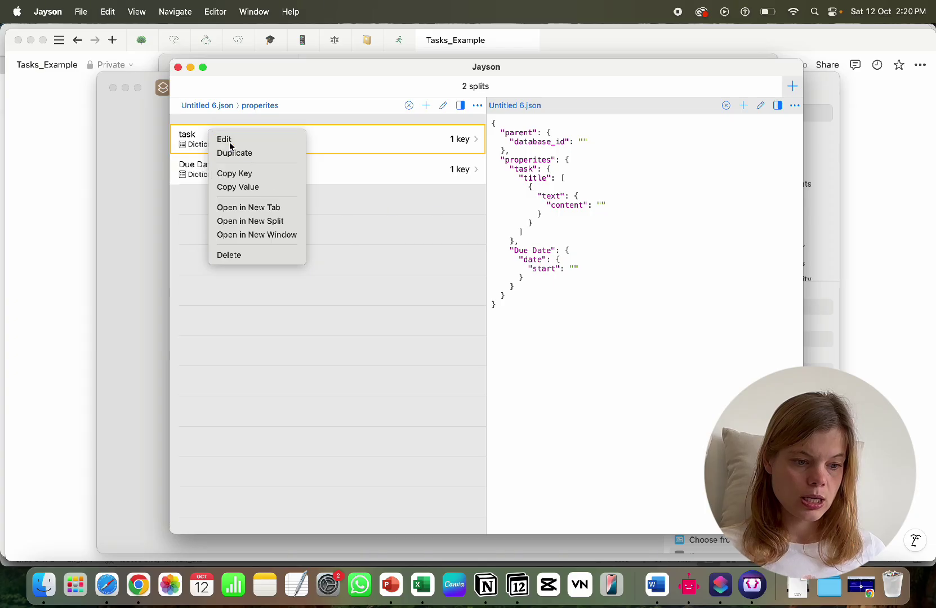
Rename the task key to 'Task' and select all the JSON text in the preview.
click(226, 140)
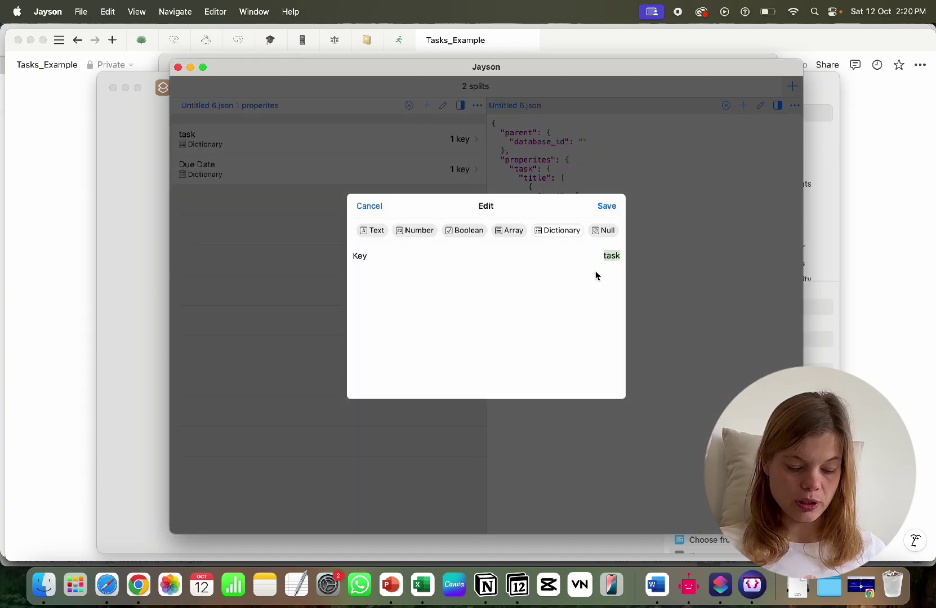
text(T)
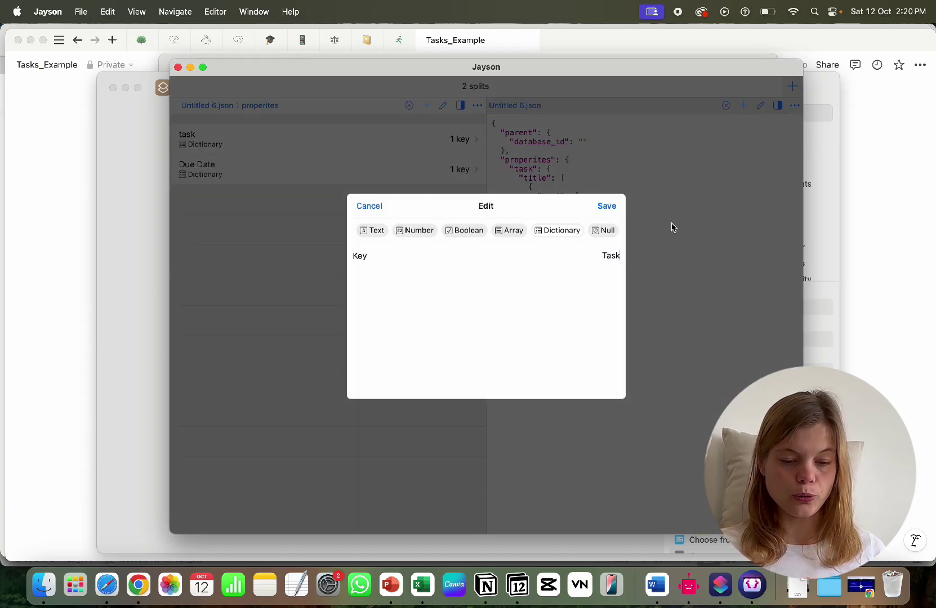
text(ask)
click(606, 206)
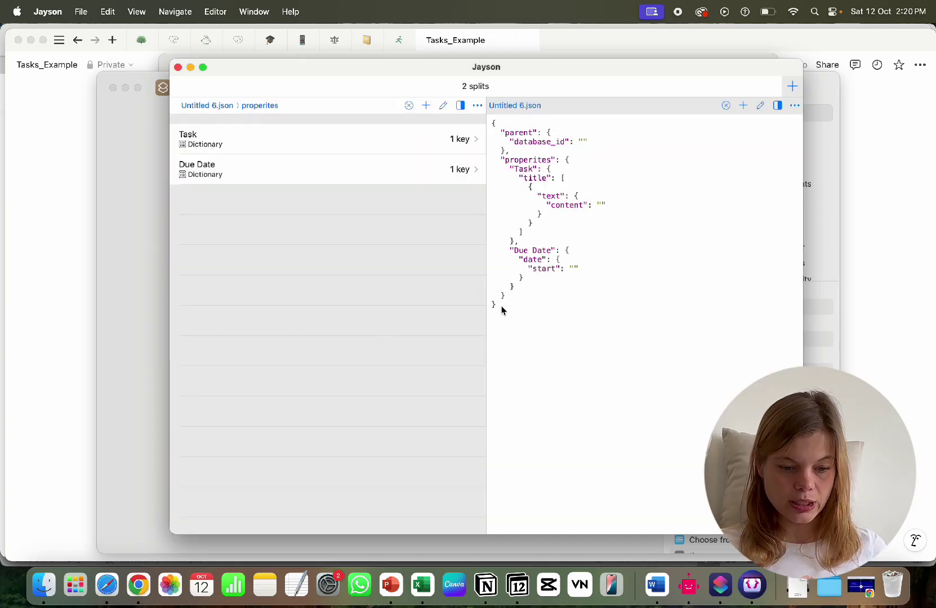
drag(499, 308, 482, 119)
key(super+c)
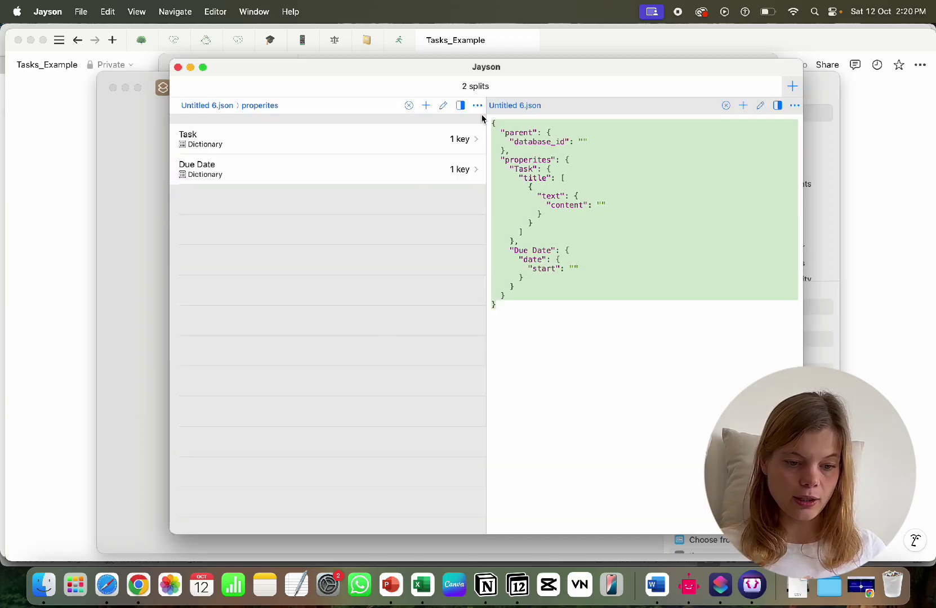
Add a Text action below Get Contents of URL and paste the JSON body into it.
click(720, 585)
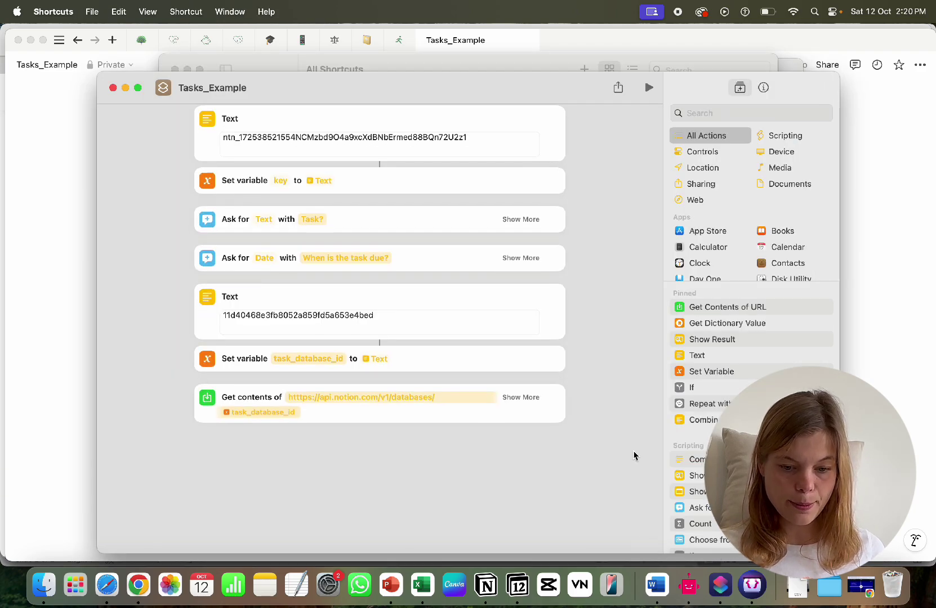
drag(706, 355, 286, 484)
key(super+v)
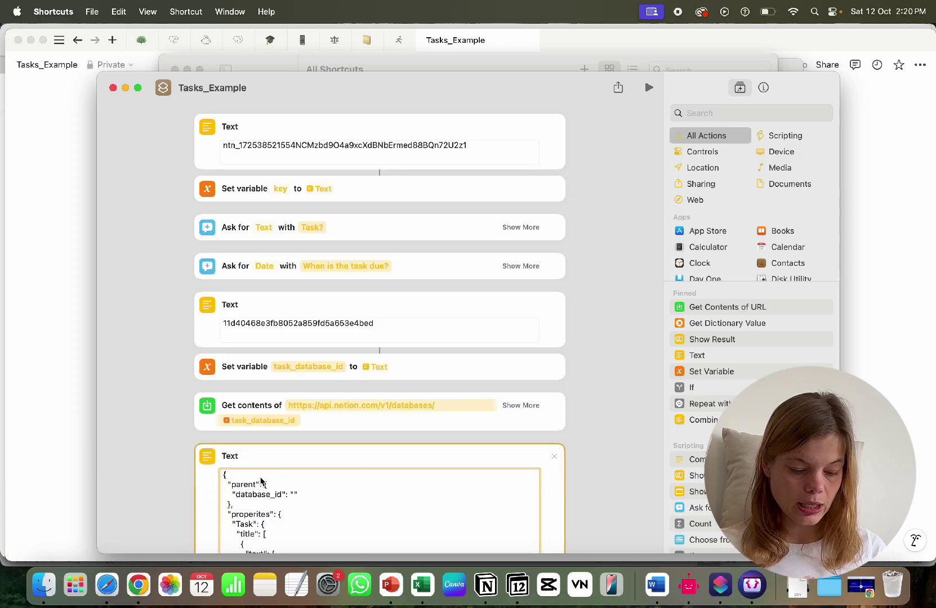
scroll(261, 479, down, 5)
click(293, 359)
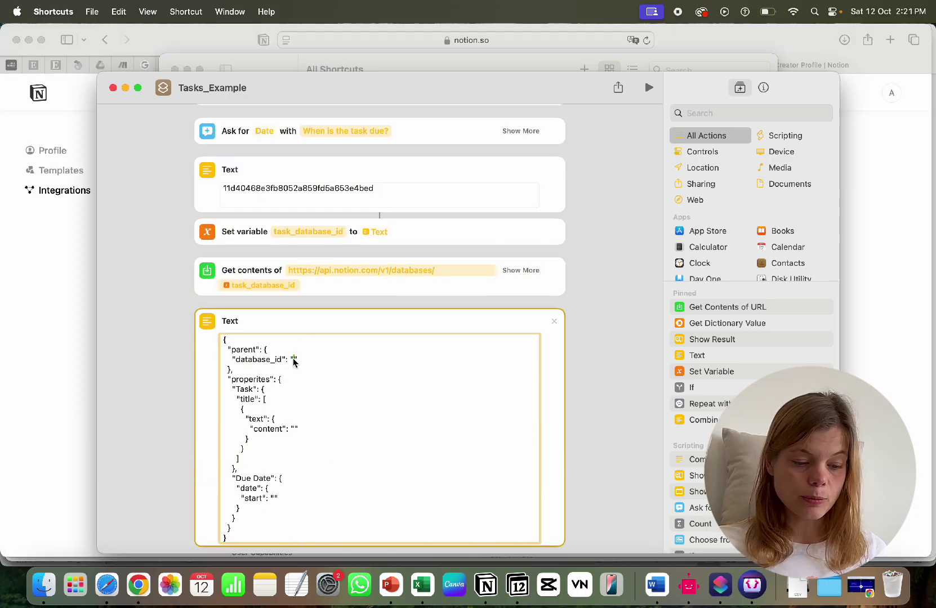
scroll(329, 382, down, 2)
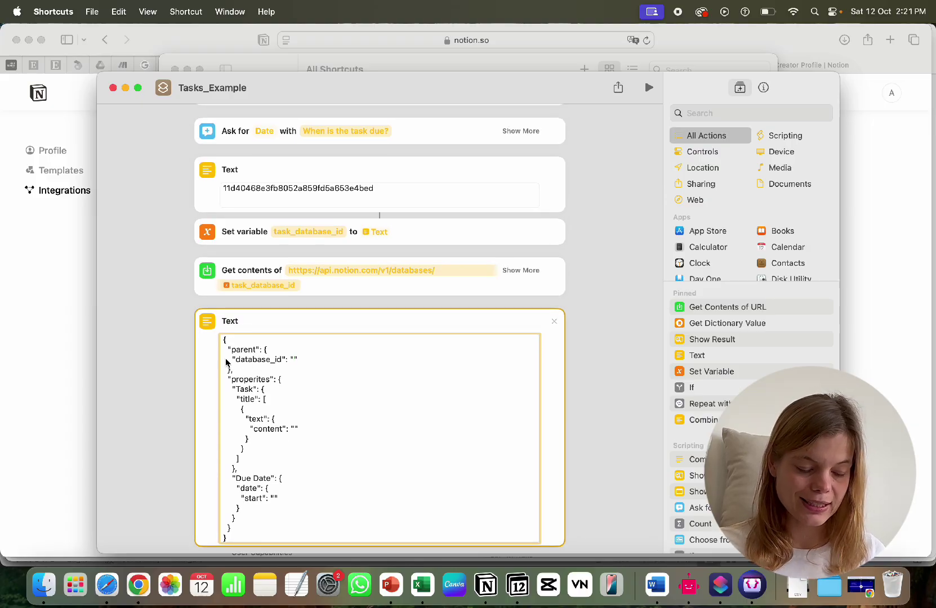
click(294, 360)
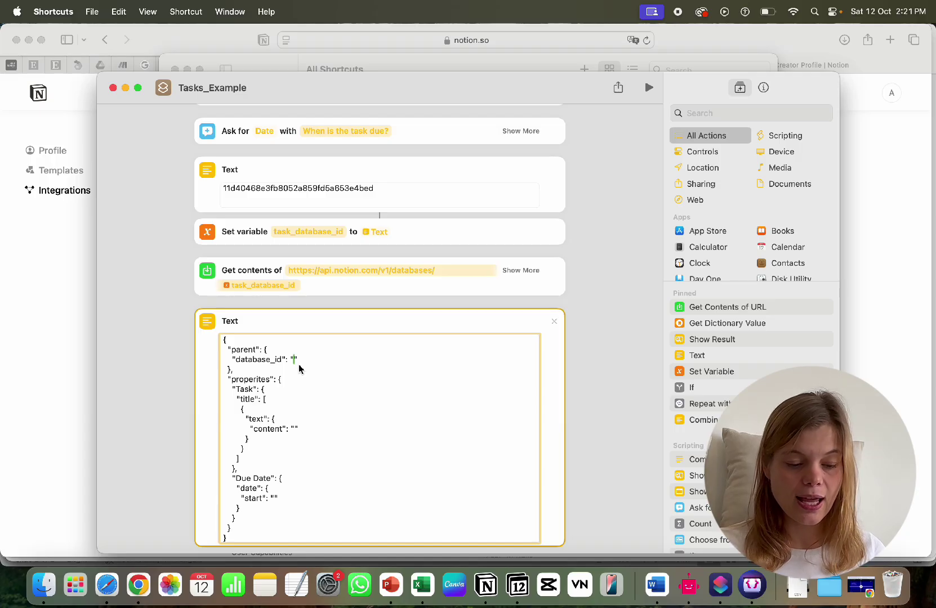
Set database_id to task_database_id and content to the first Ask for Input answer.
text(ta)
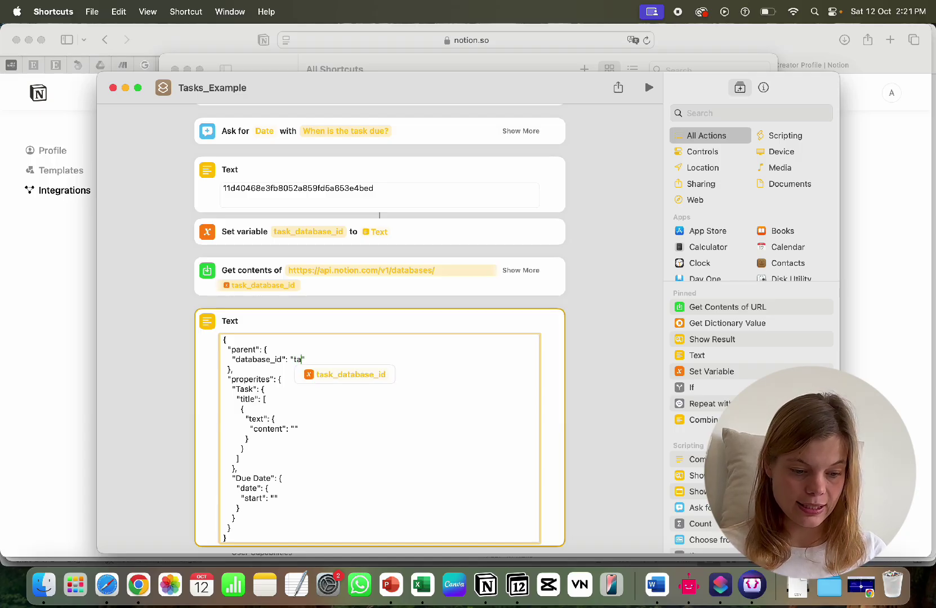
click(333, 376)
scroll(319, 432, down, 1)
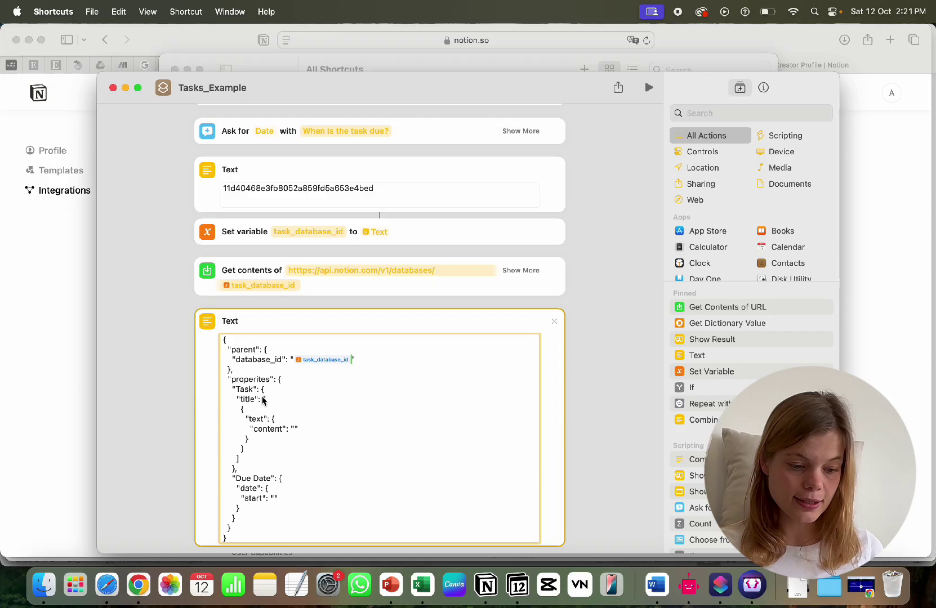
right_click(294, 429)
mouse_move(345, 483)
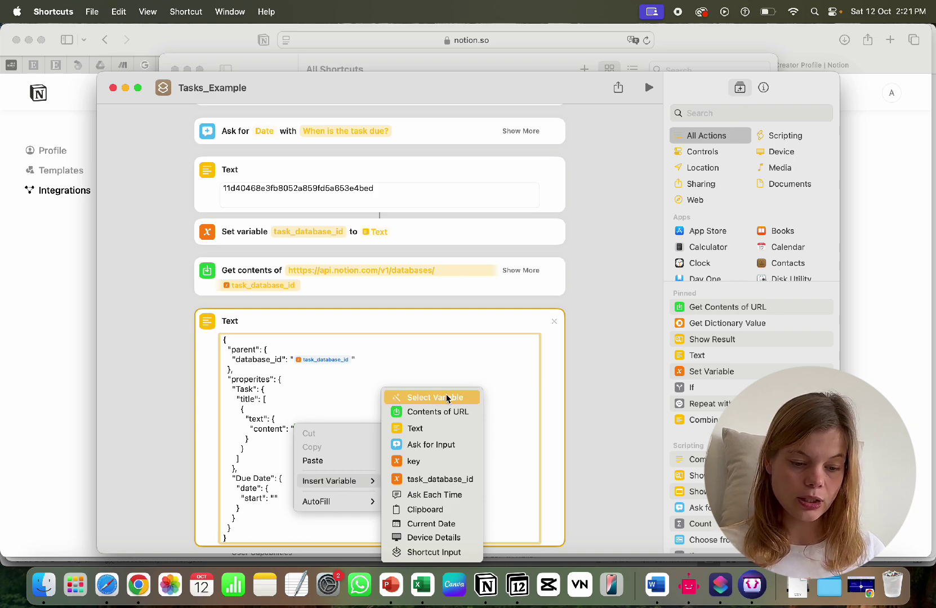
click(435, 398)
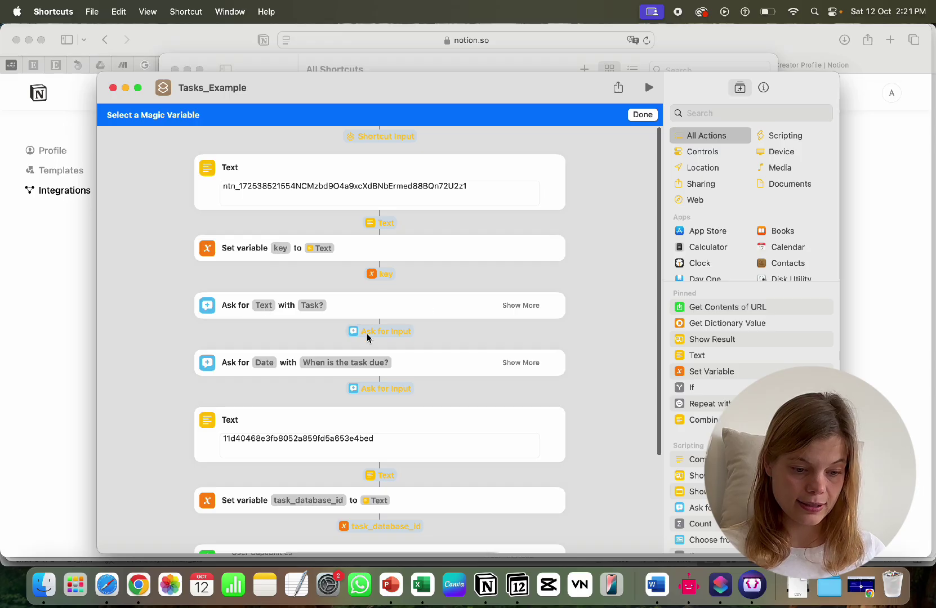
click(383, 331)
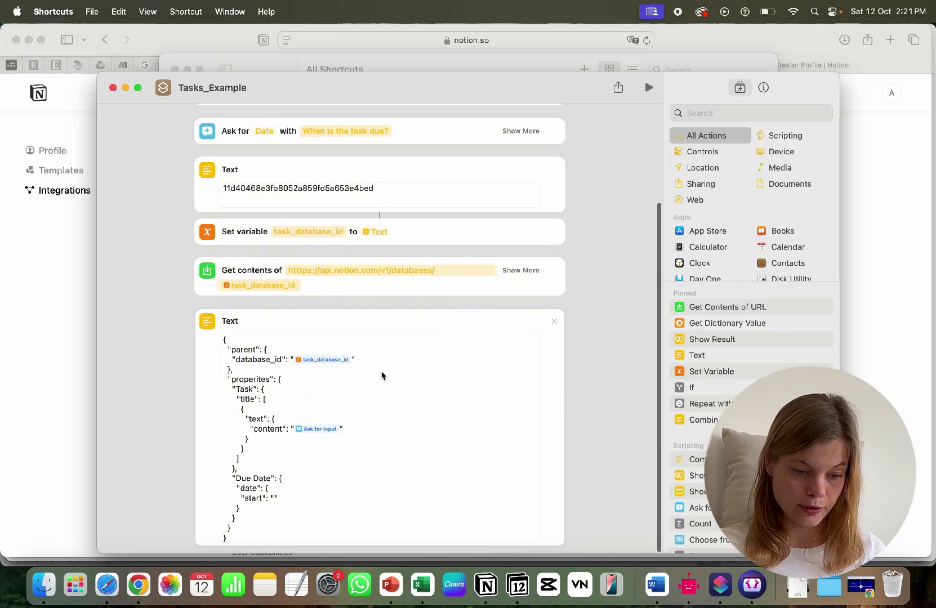
Set the due date's start to the due-date answer, taken as a Date in ISO 8601 format.
click(274, 500)
right_click(274, 501)
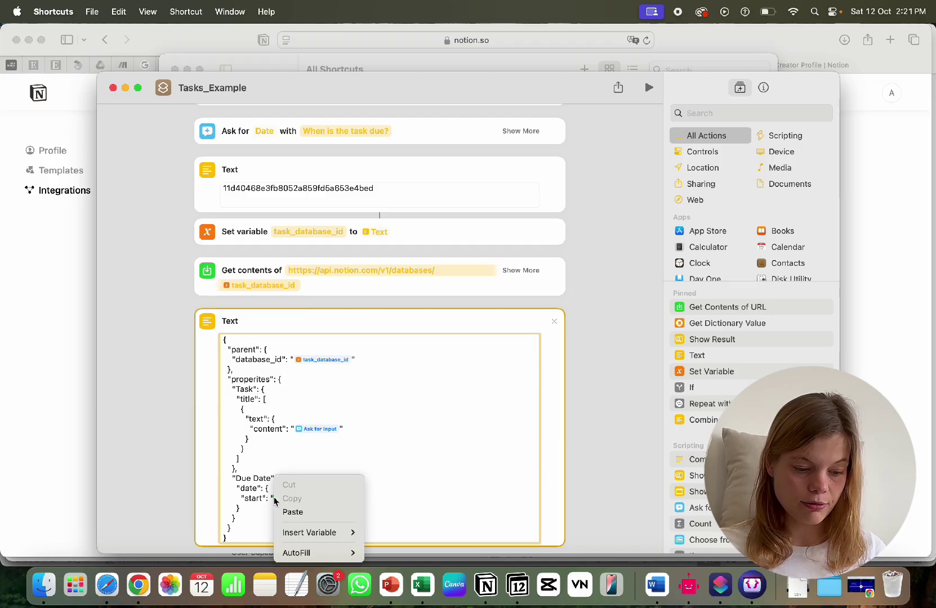
mouse_move(323, 539)
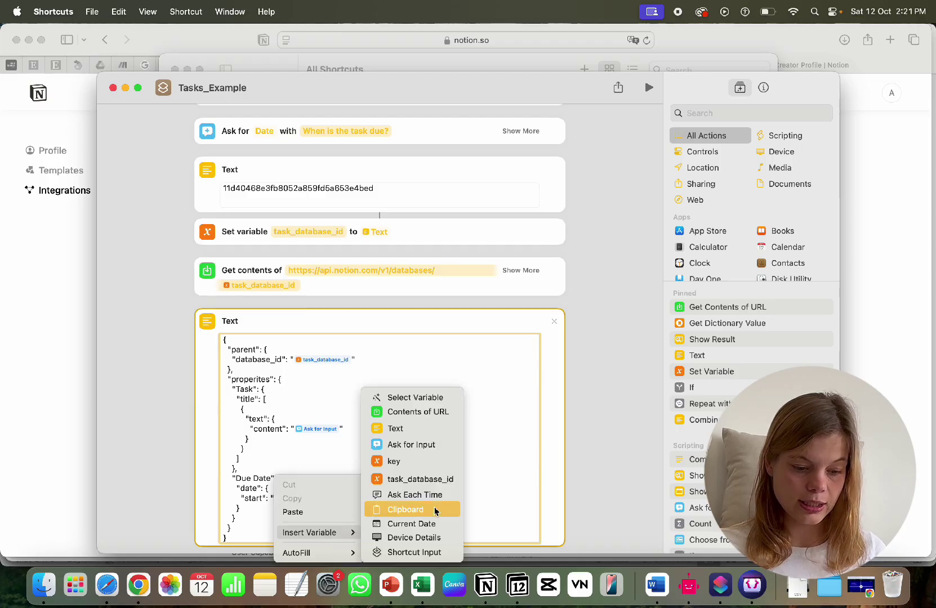
click(410, 398)
scroll(387, 328, up, 10)
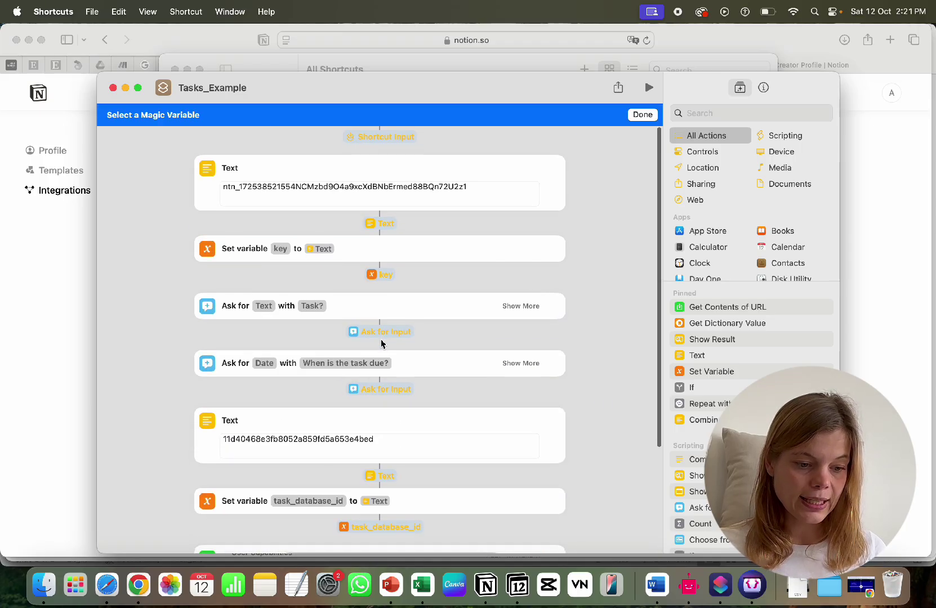
click(395, 388)
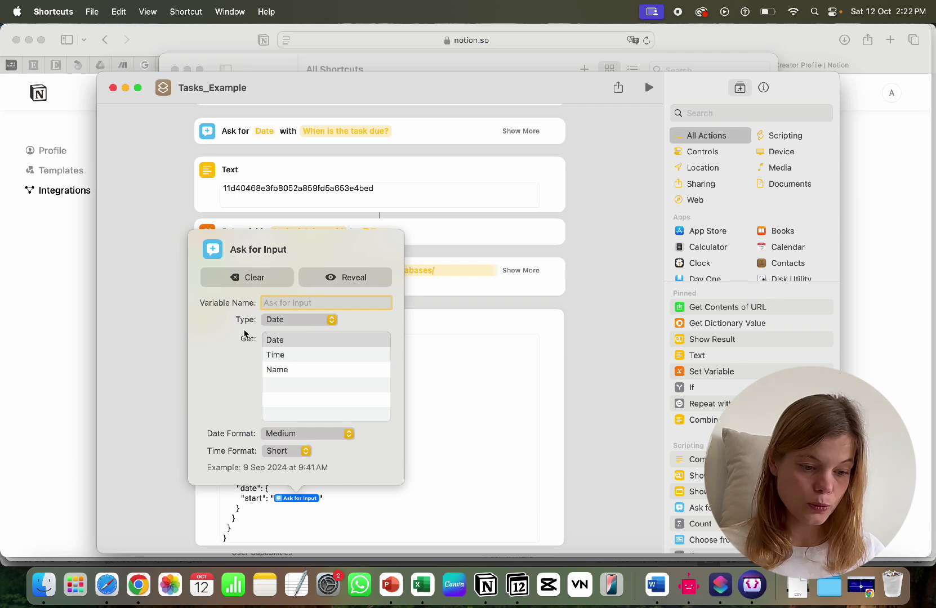
click(288, 341)
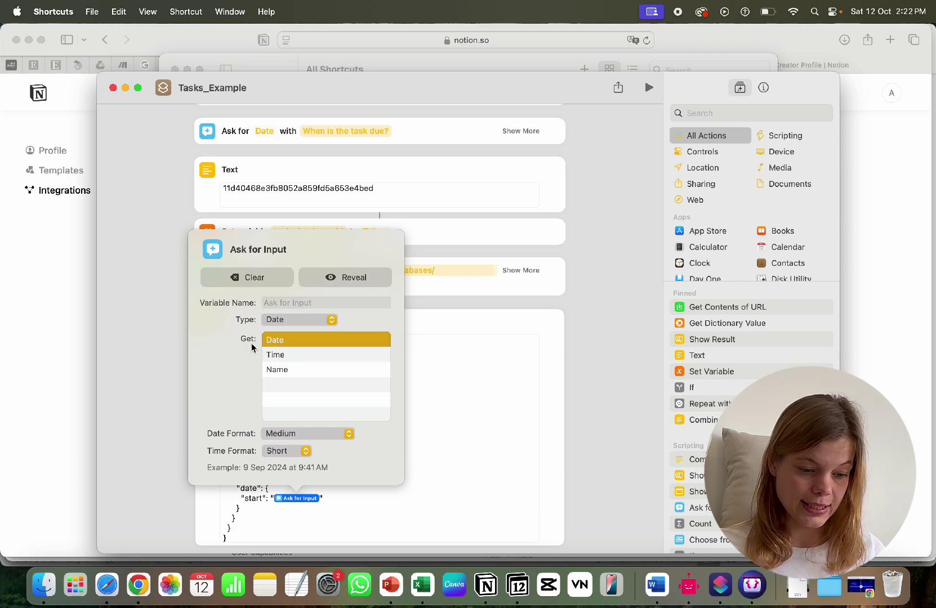
click(298, 434)
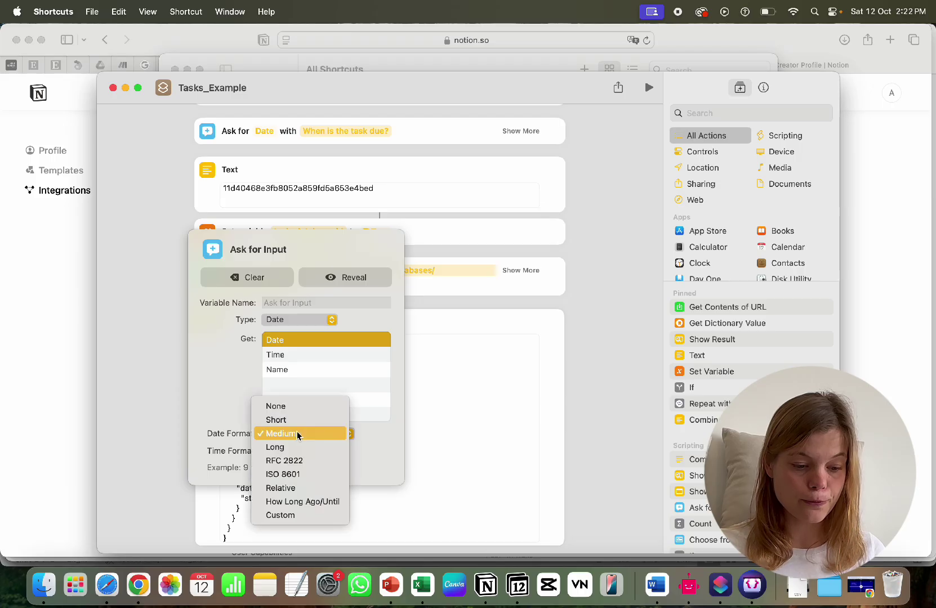
click(315, 474)
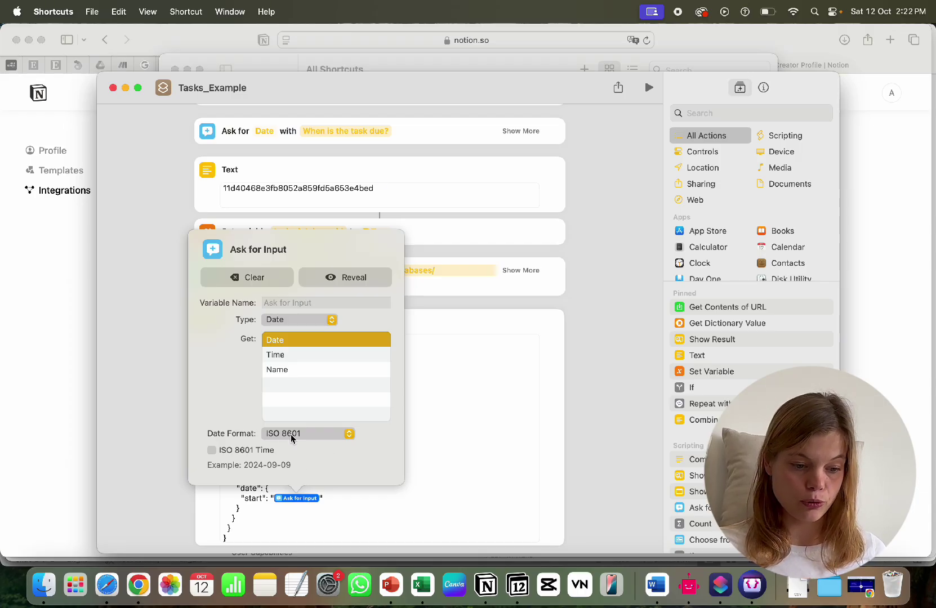
click(448, 469)
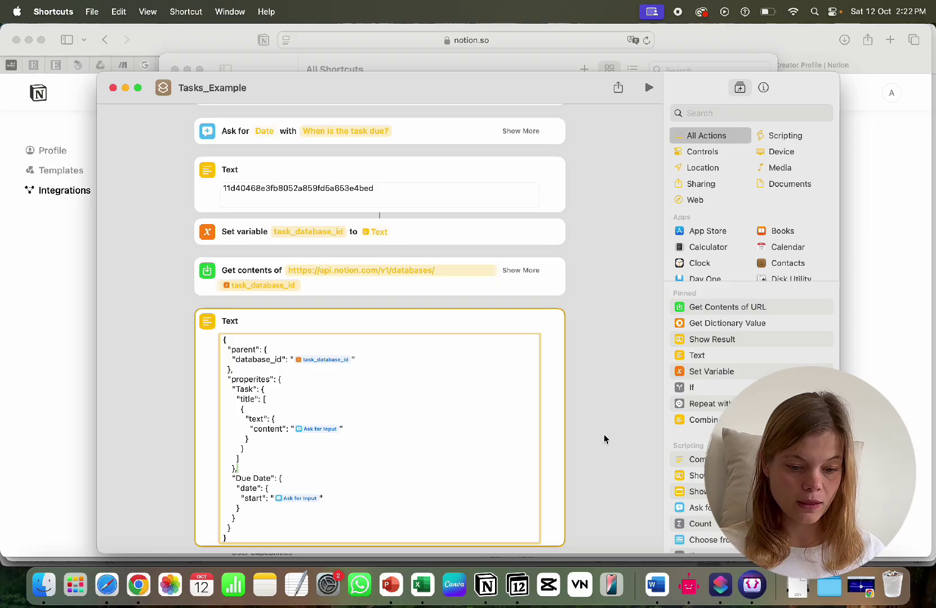
Add a second Get Contents of URL action after the JSON text and remove its Text input.
scroll(604, 439, down, 2)
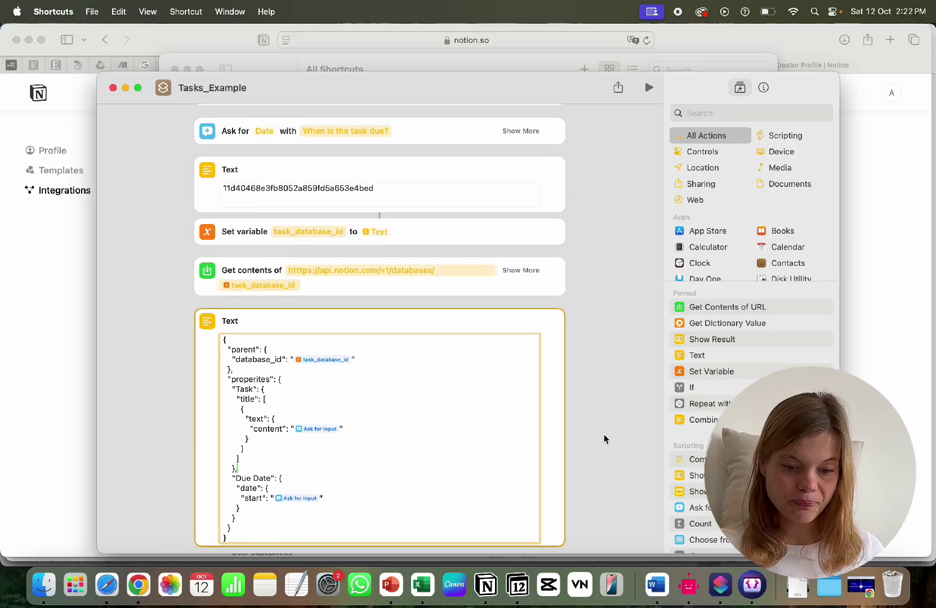
scroll(608, 313, down, 2)
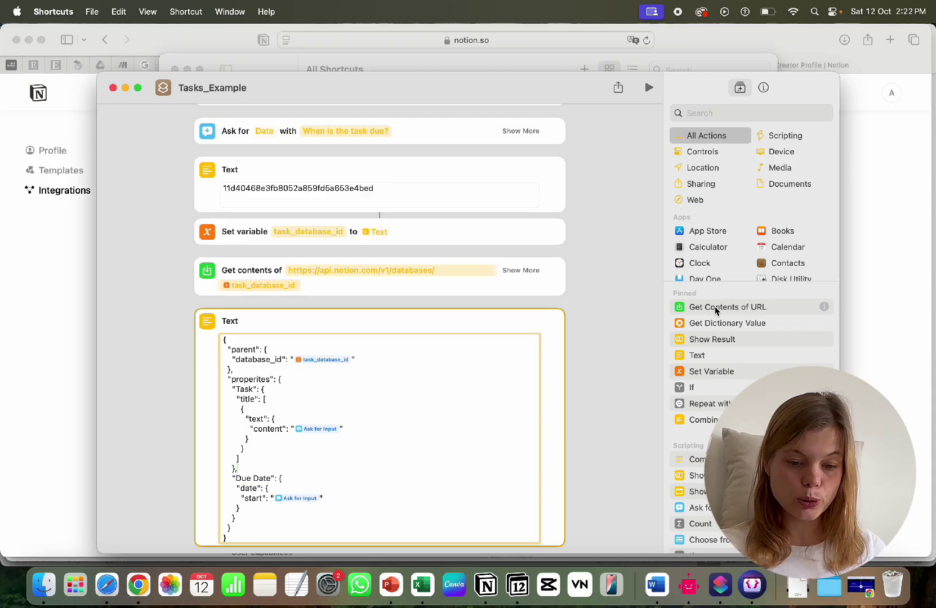
drag(715, 310, 314, 526)
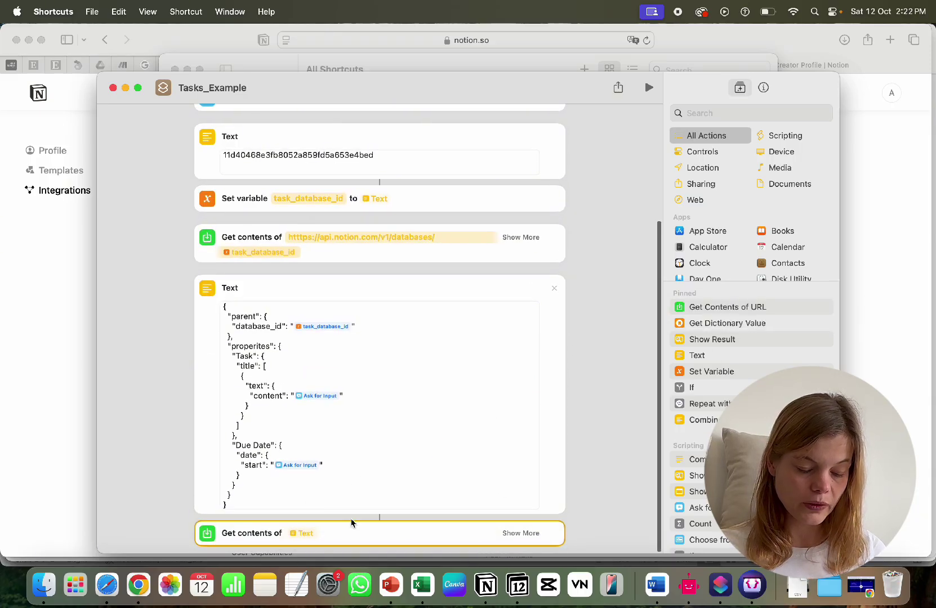
click(305, 534)
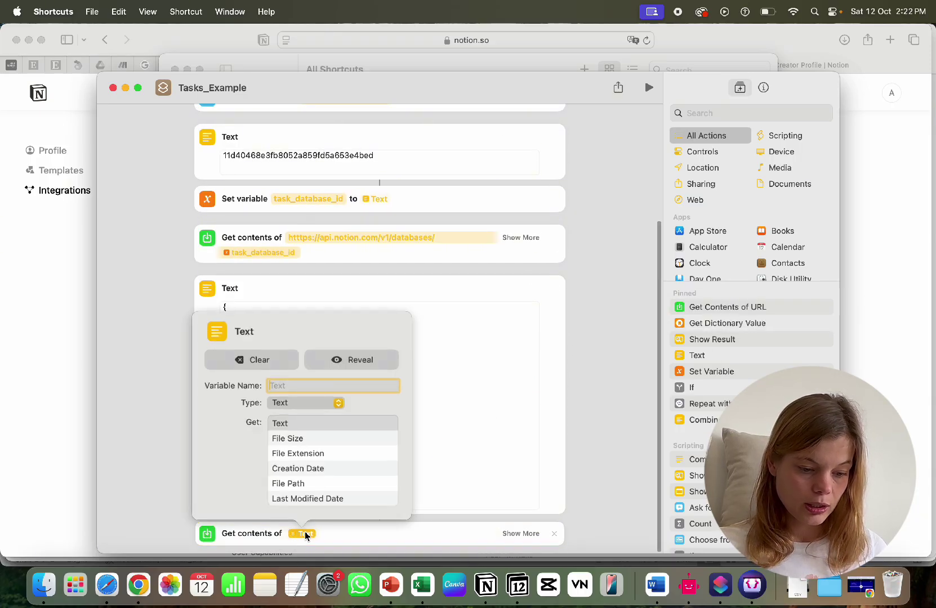
click(263, 362)
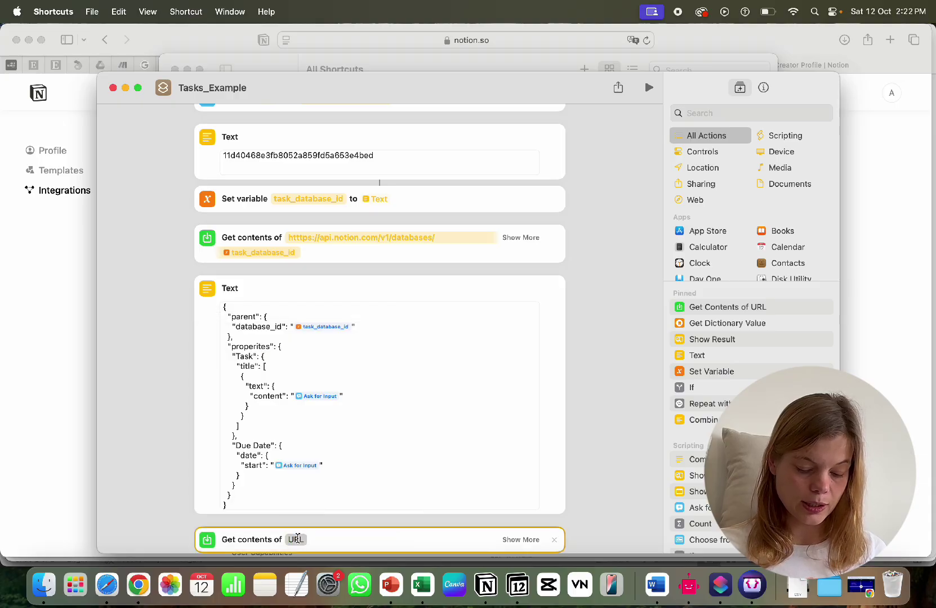
text(htt)
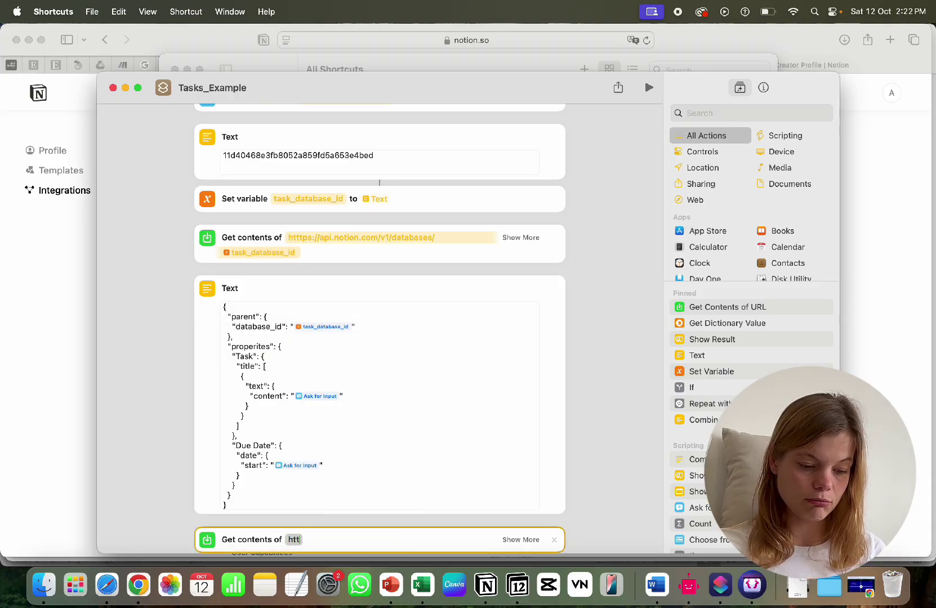
text(ps:)
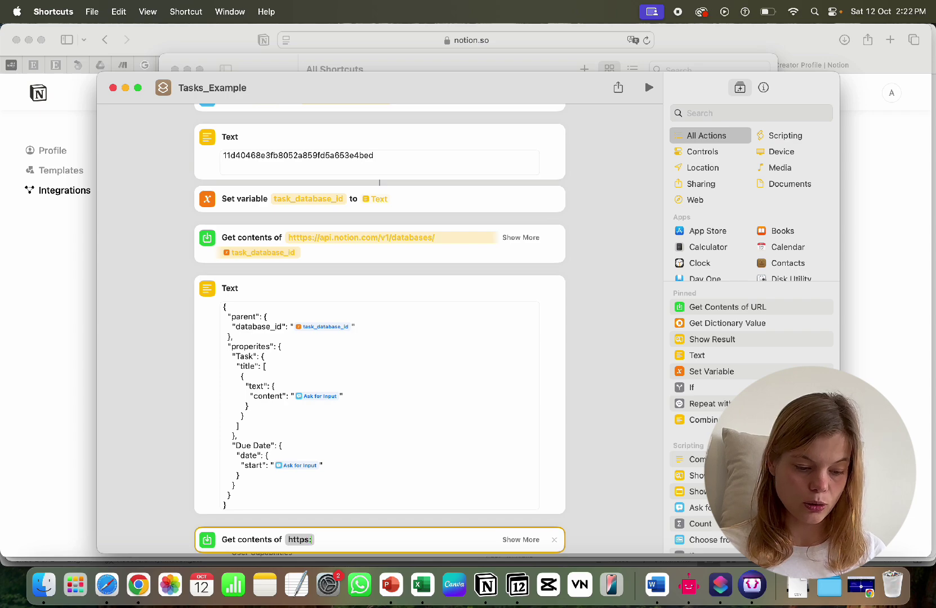
text(//ap)
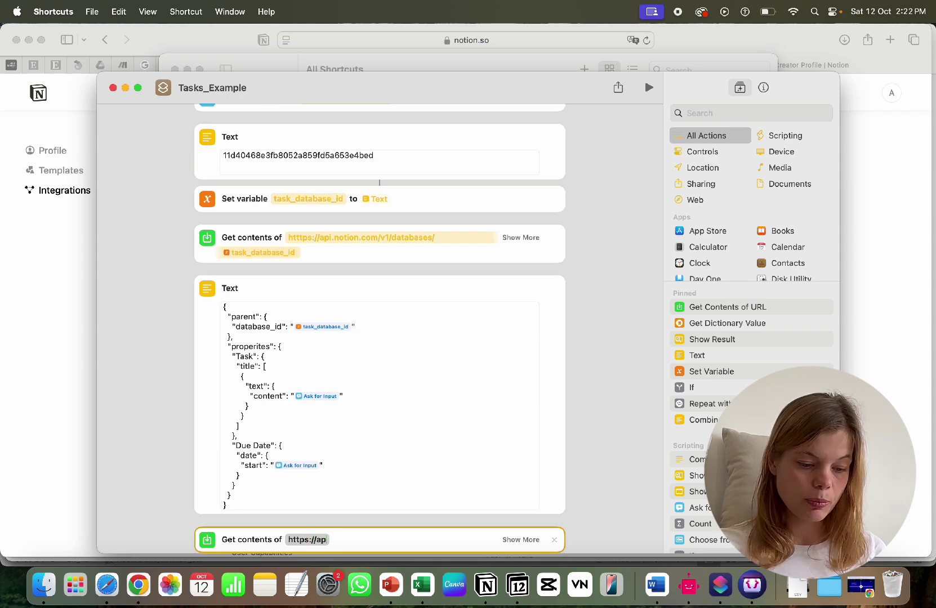
text(i.n)
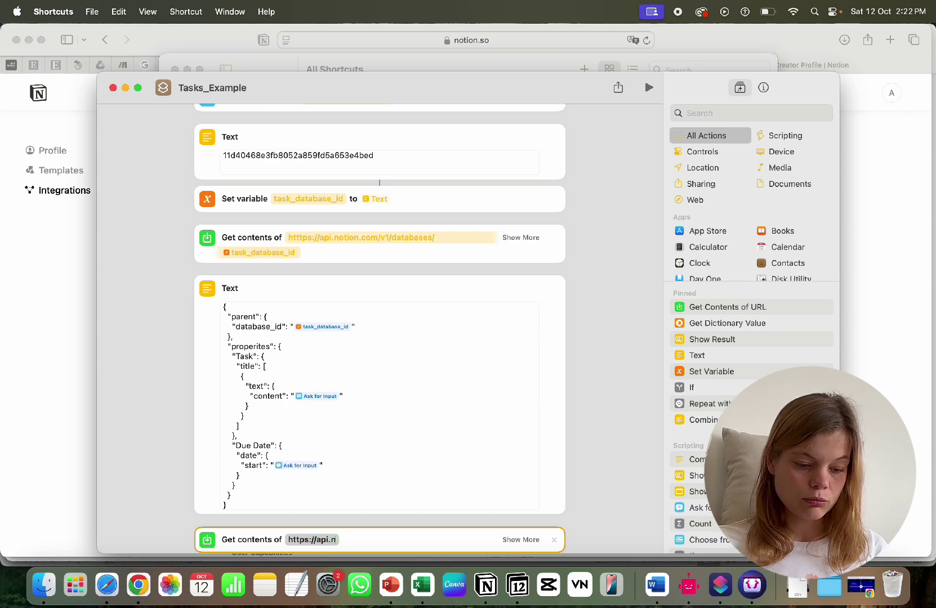
text(p)
key(BackSpace)
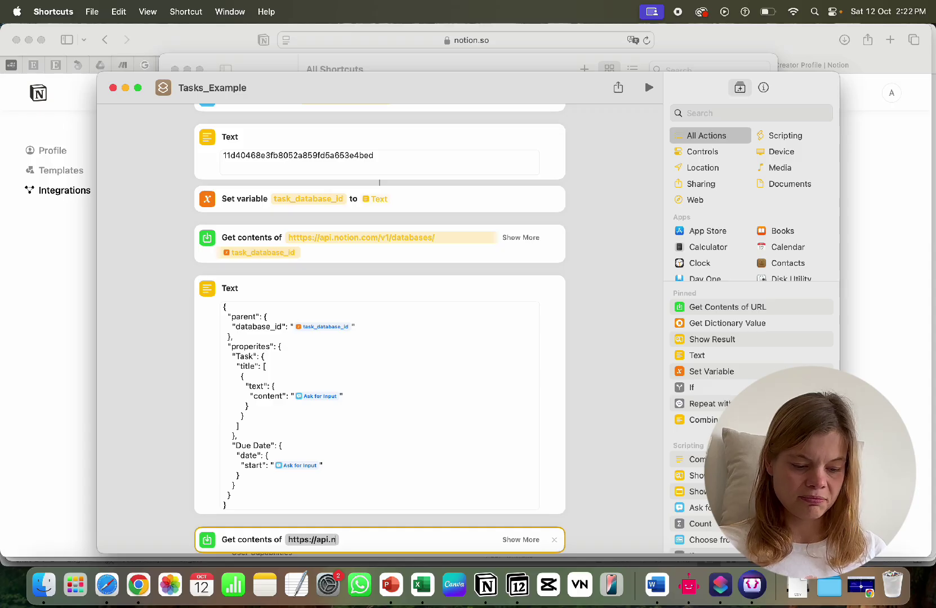
text(otion.com/v1)
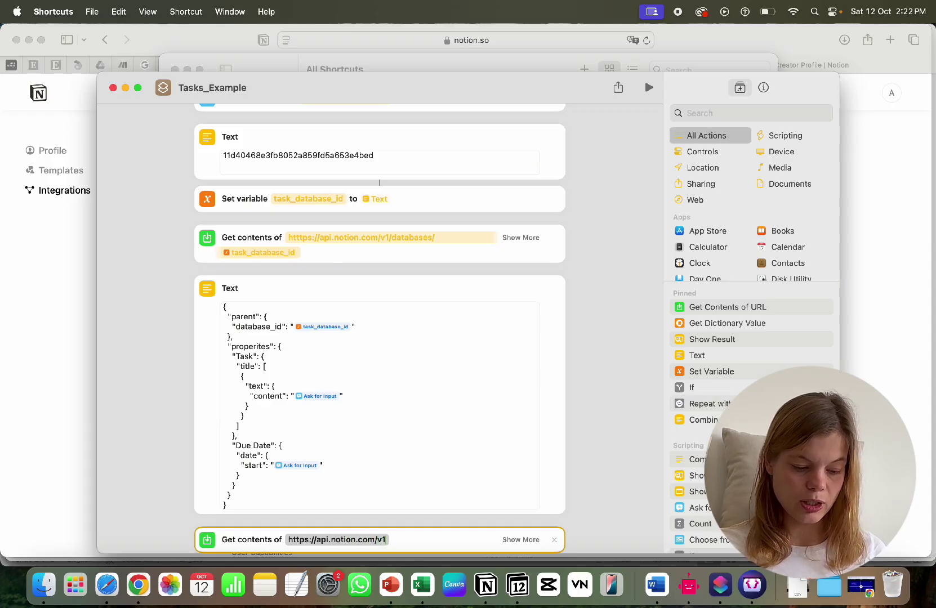
text(/pages)
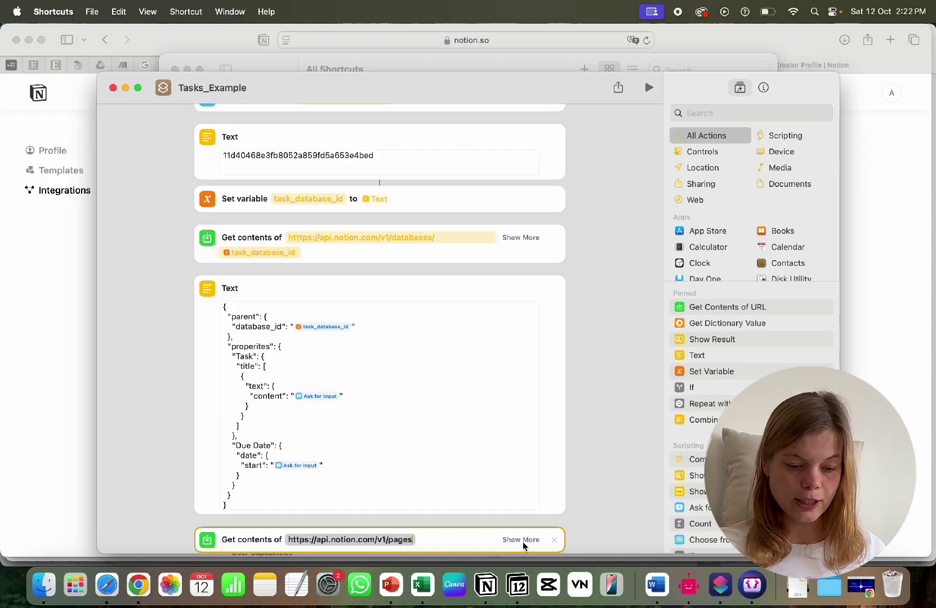
click(522, 541)
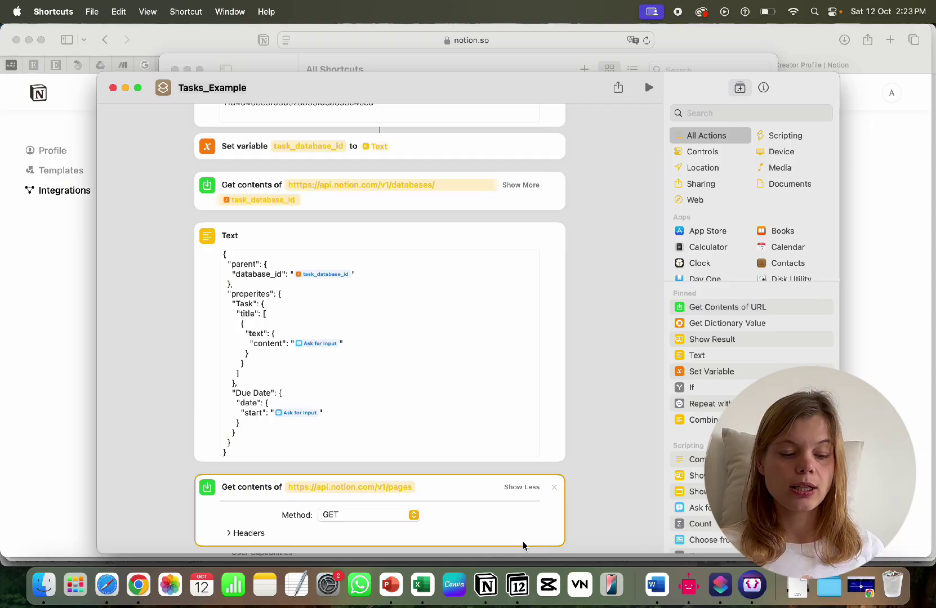
Make the request a POST with an Authorization header of 'Bearer' plus the key variable.
click(347, 515)
click(340, 528)
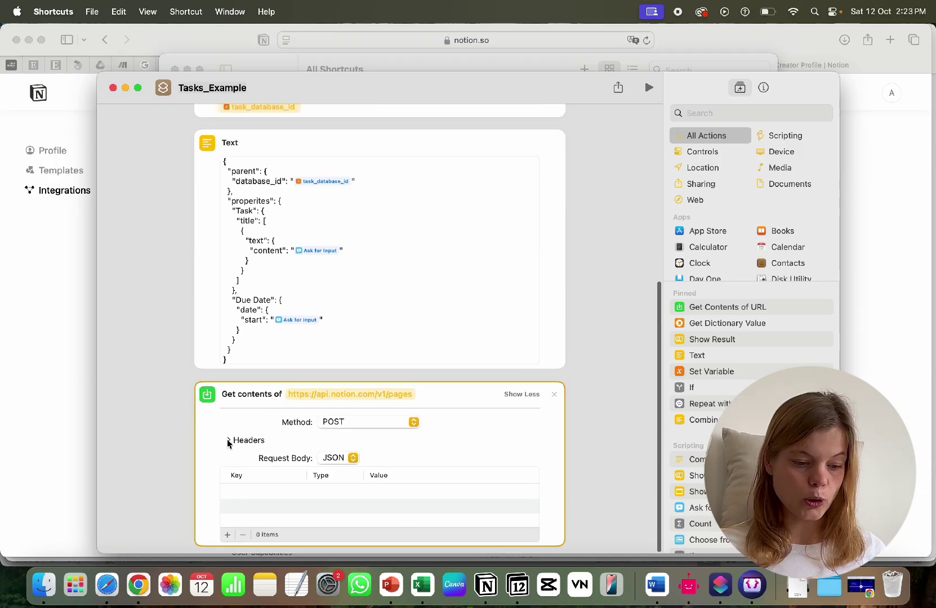
click(228, 442)
click(227, 518)
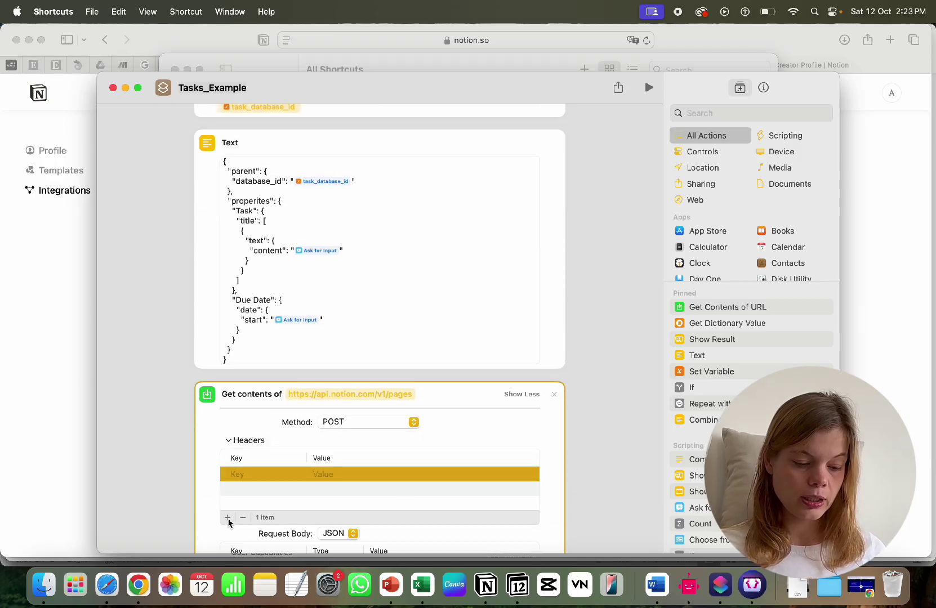
click(237, 474)
text(Author)
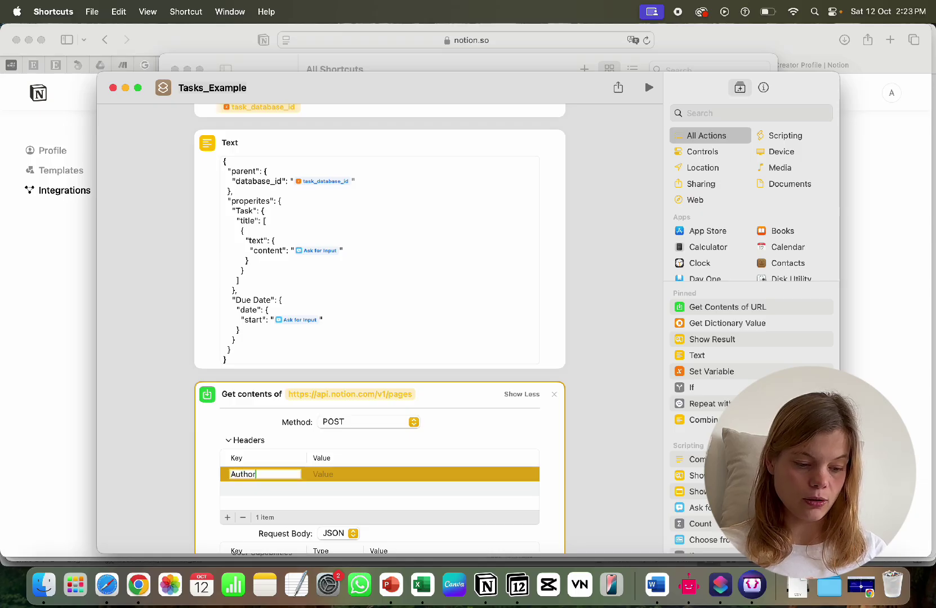
text(ization)
key(Return)
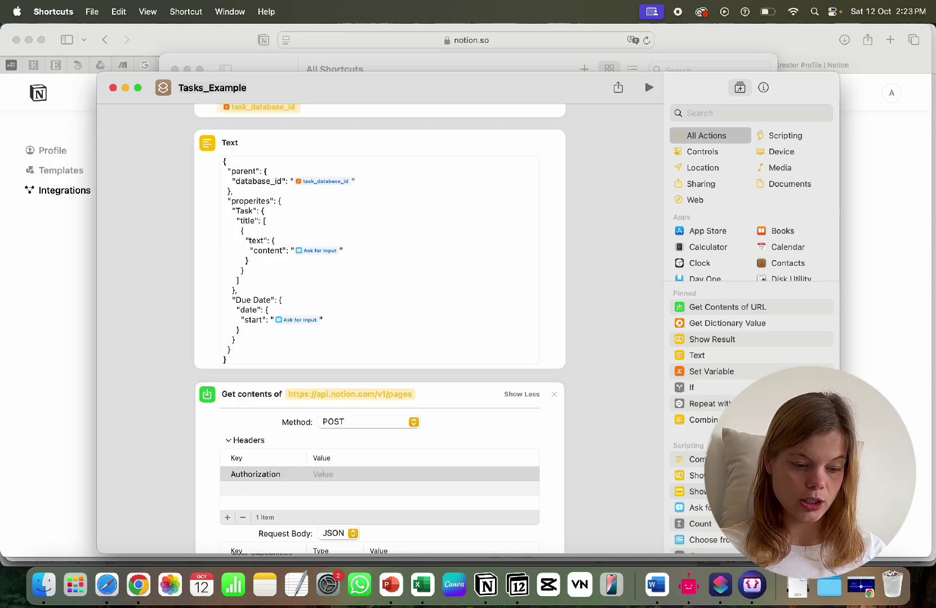
click(323, 474)
text(Be)
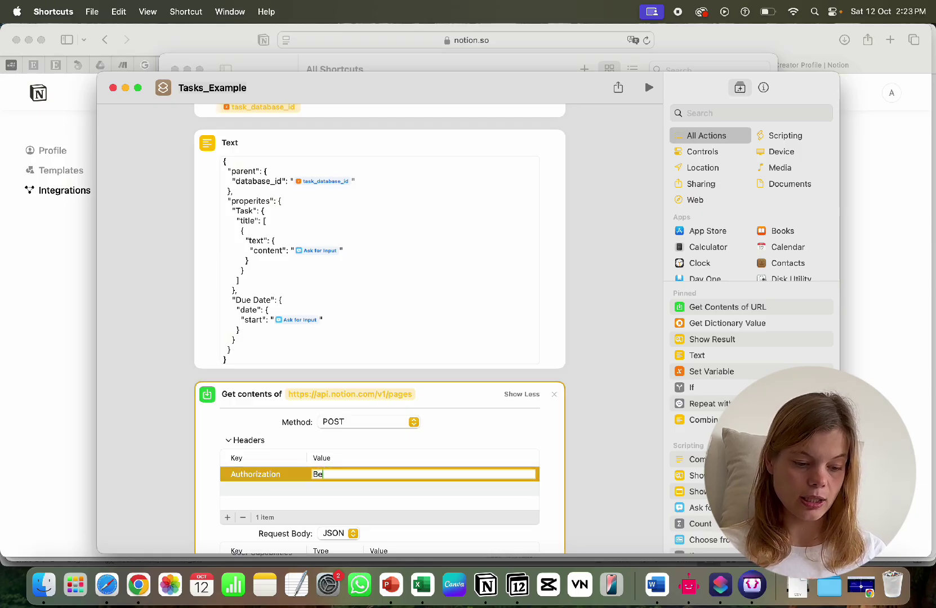
text(arer ke)
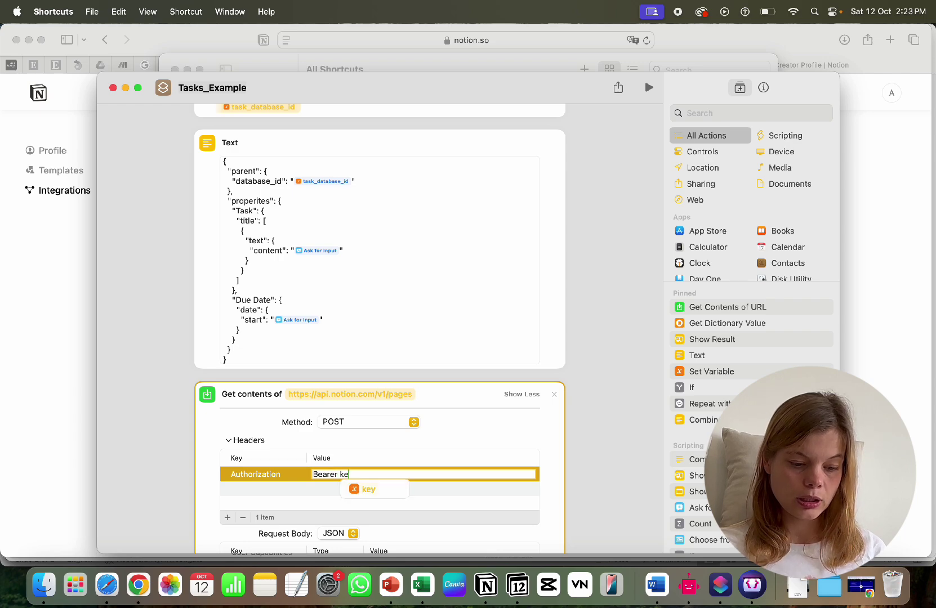
click(370, 494)
Add a Notion-Version header with value 2022-06-28.
click(227, 517)
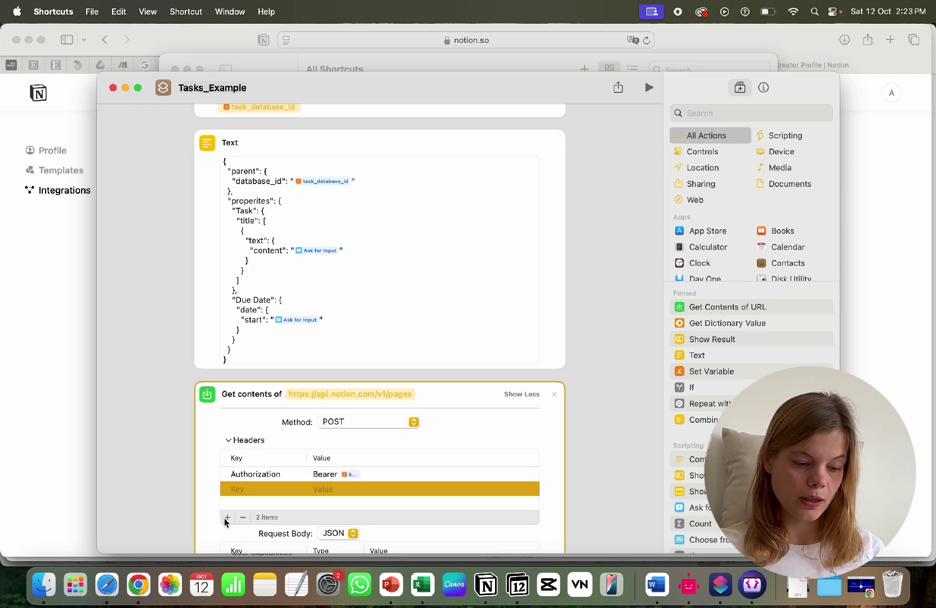
click(237, 488)
text(Notion-Version)
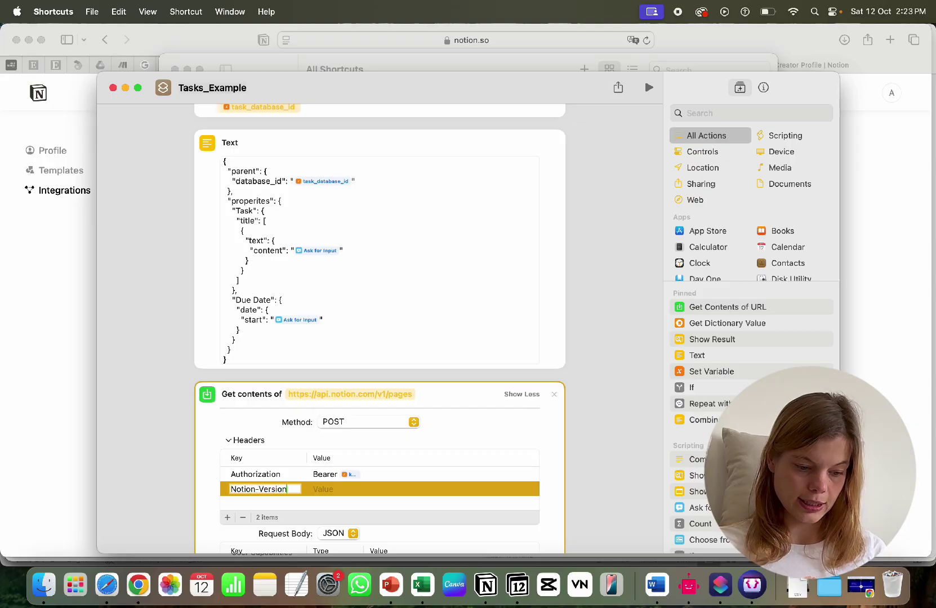
click(325, 489)
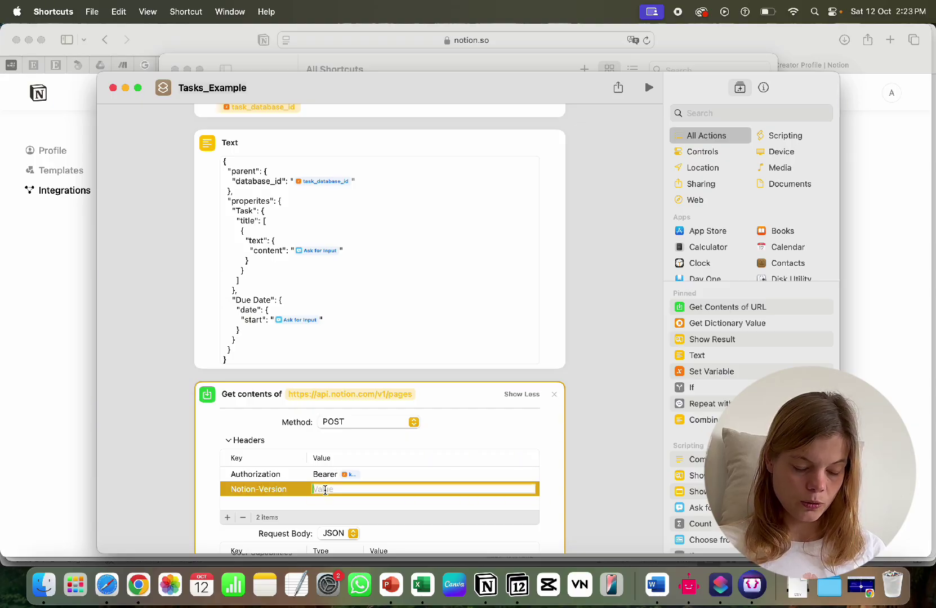
text(2022-06-28)
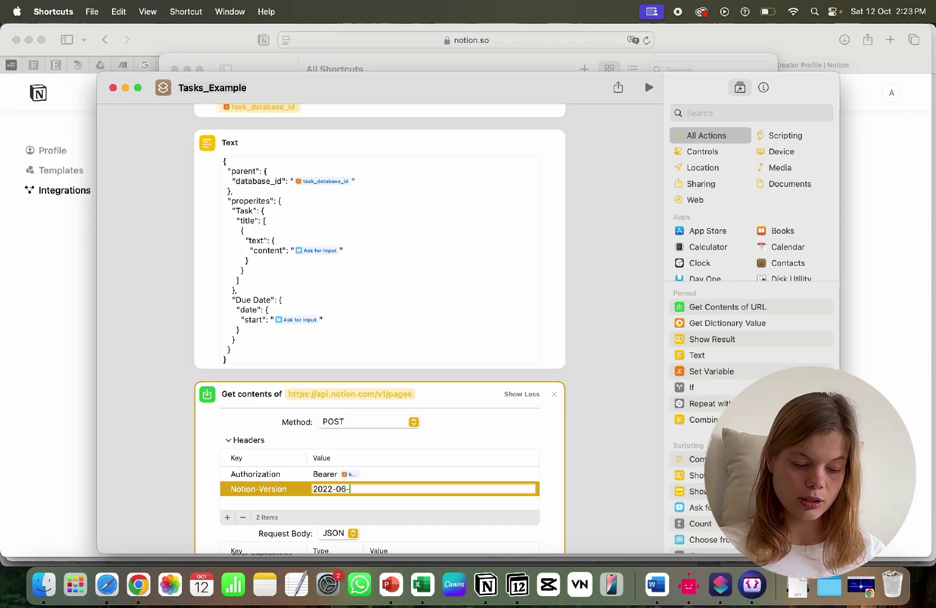
Add a Content-Type header with value application/json.
click(227, 518)
click(236, 507)
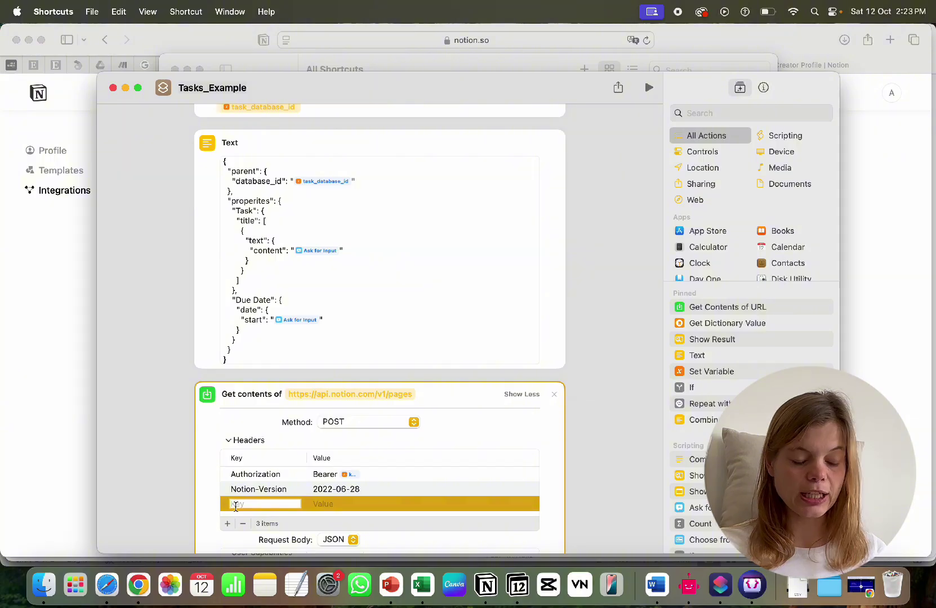
text(Con)
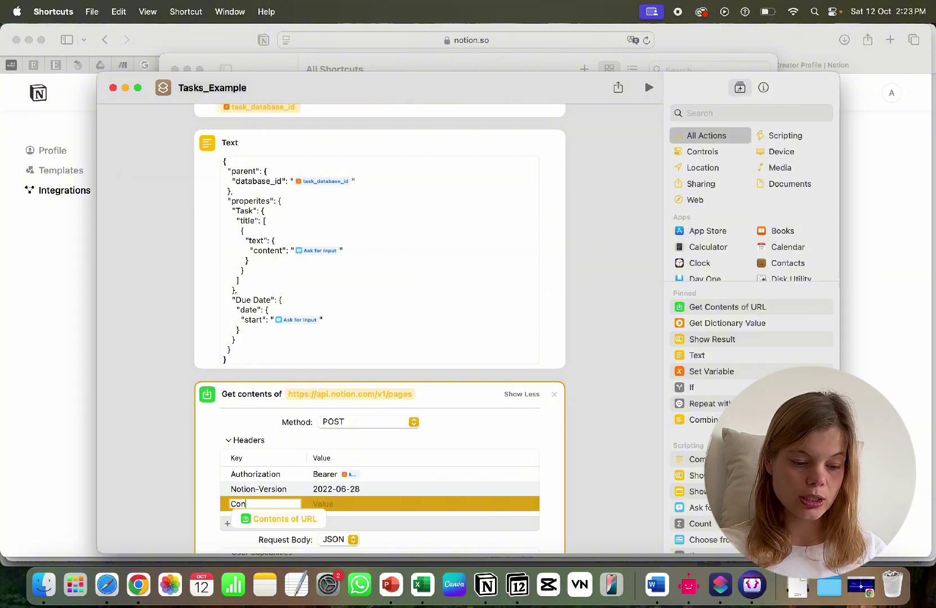
text(tent-)
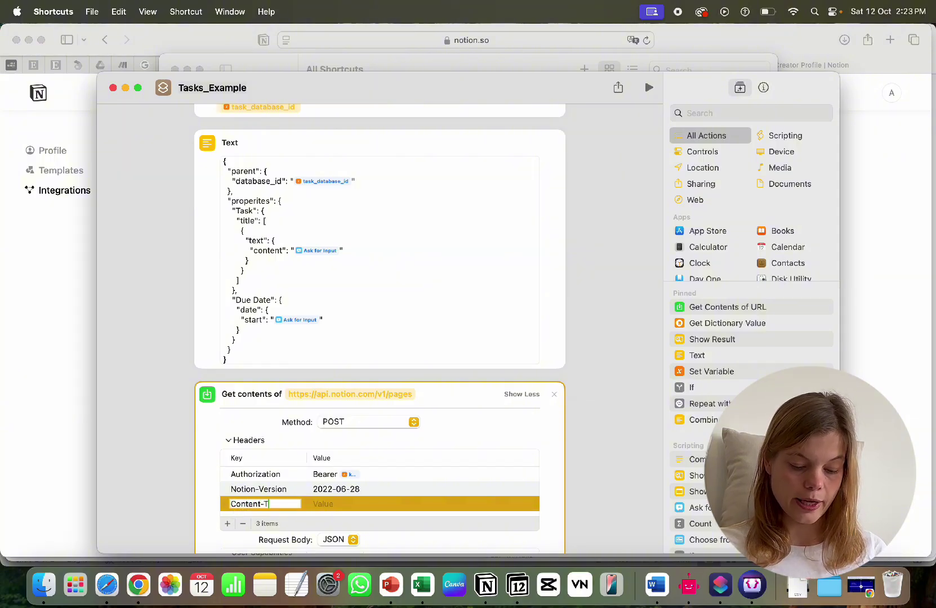
text(Typle)
key(BackSpace)
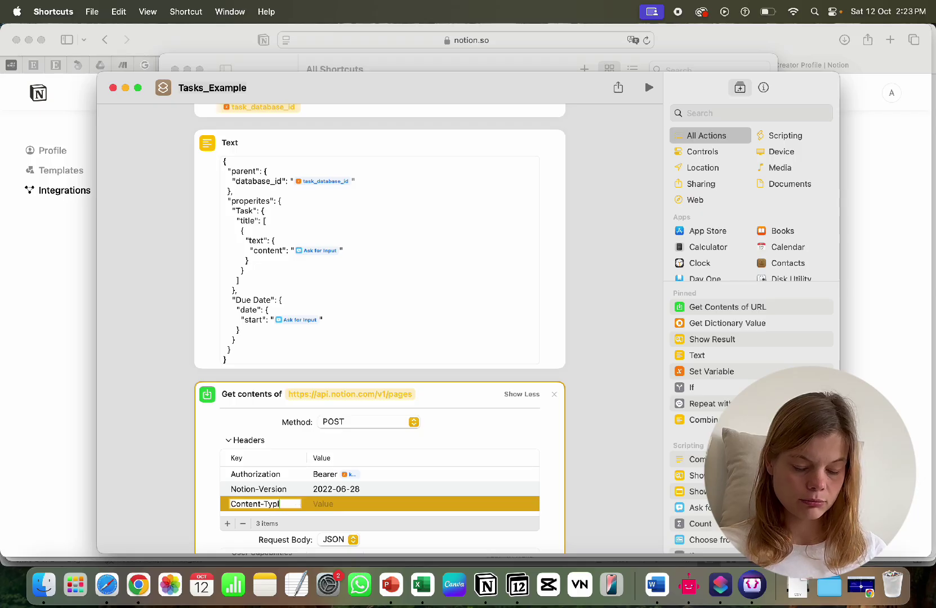
click(334, 504)
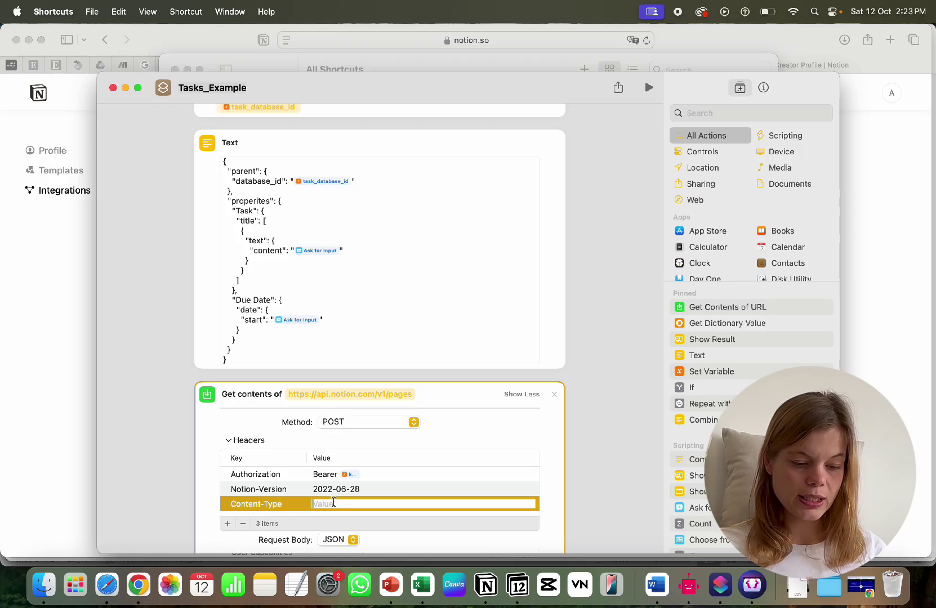
text(application/json)
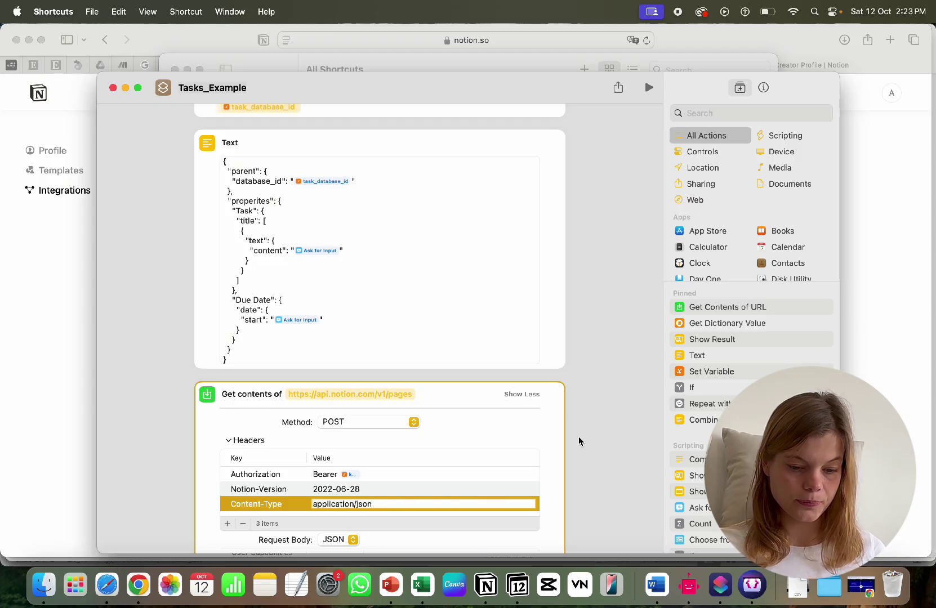
scroll(576, 438, down, 3)
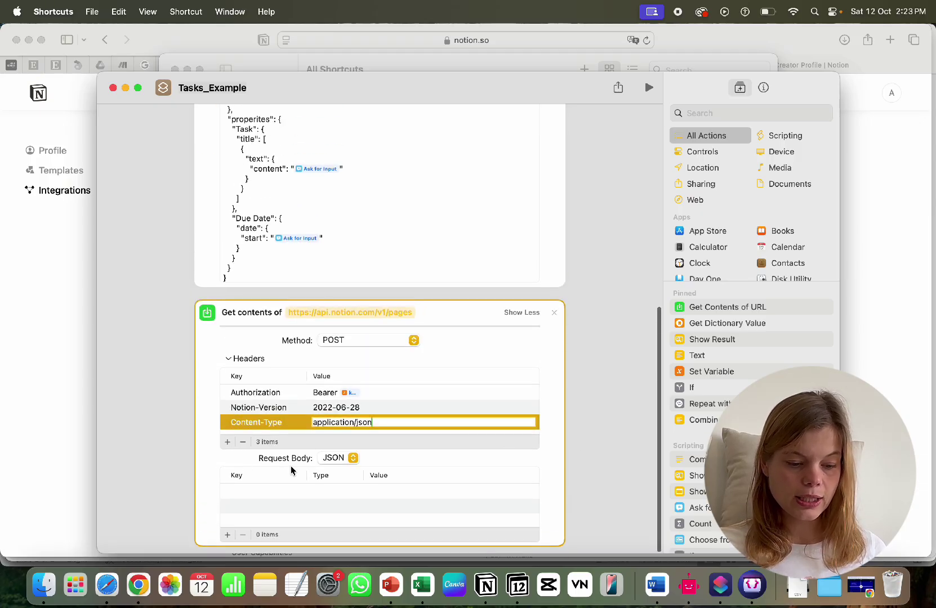
Switch the request body to File and use the JSON Text block's output as the file.
click(331, 458)
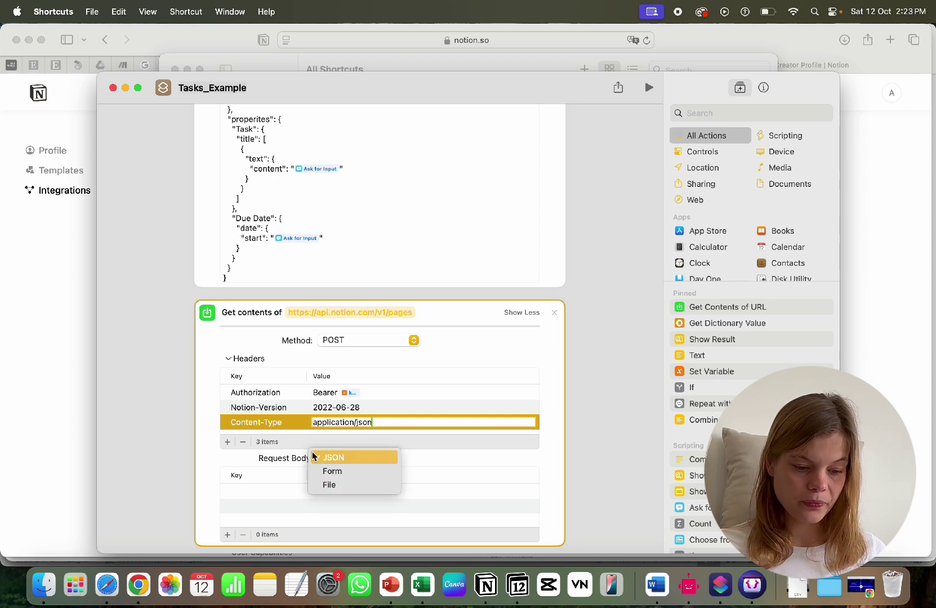
click(338, 485)
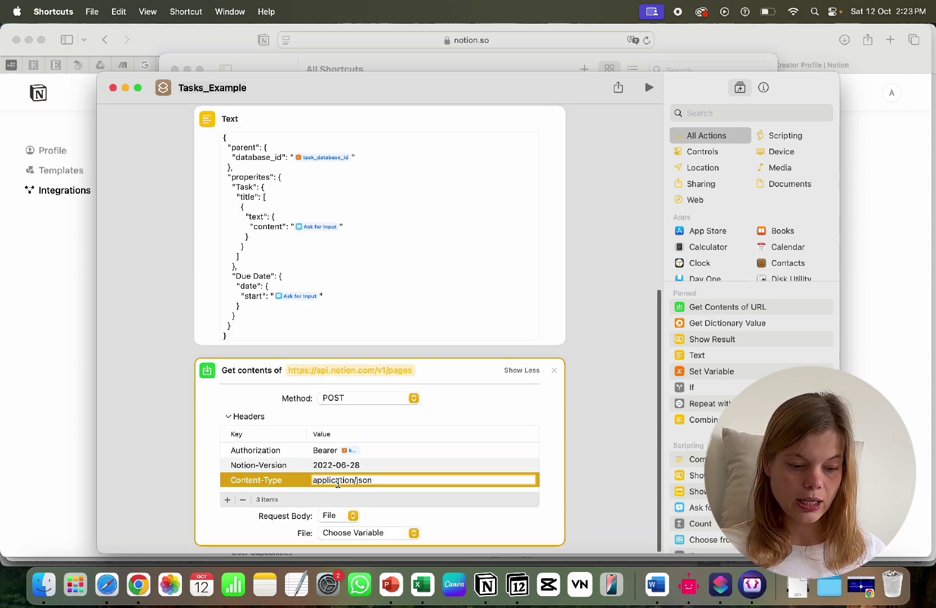
click(343, 534)
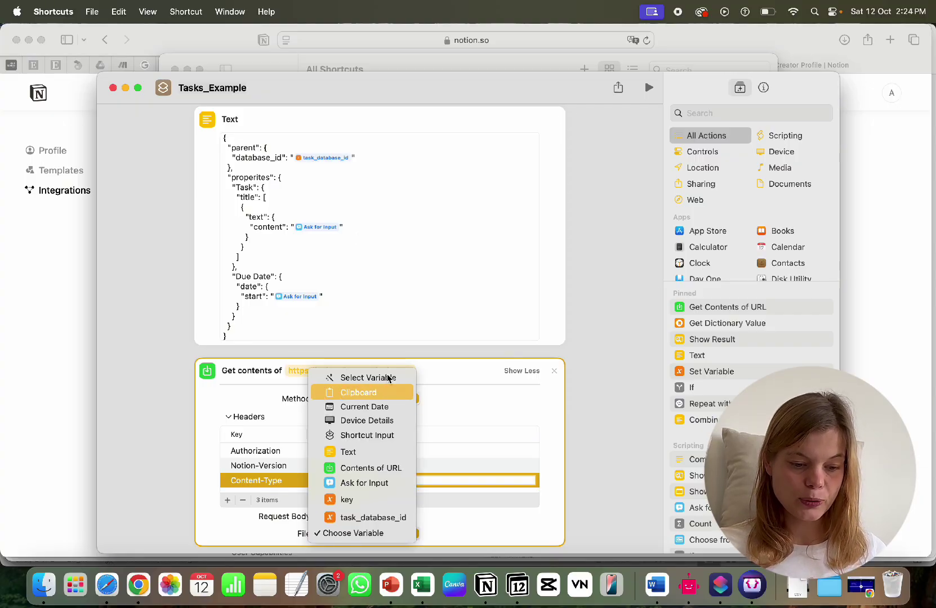
click(355, 377)
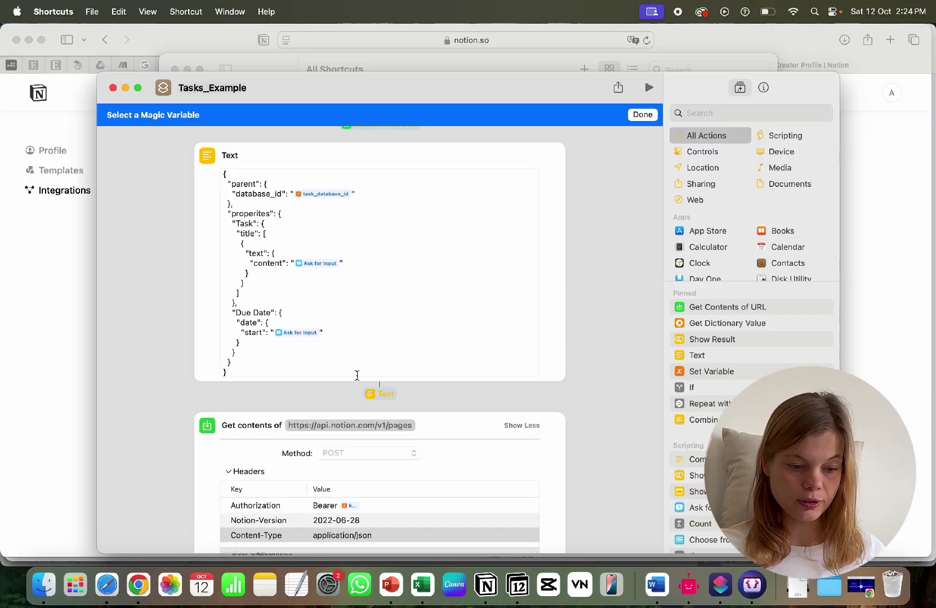
scroll(357, 377, down, 4)
scroll(357, 377, up, 5)
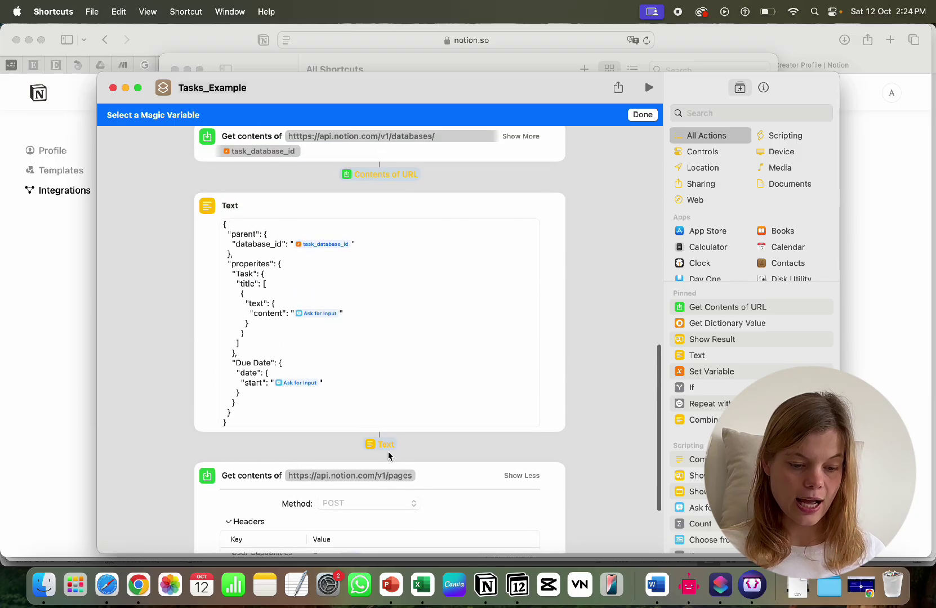
click(386, 445)
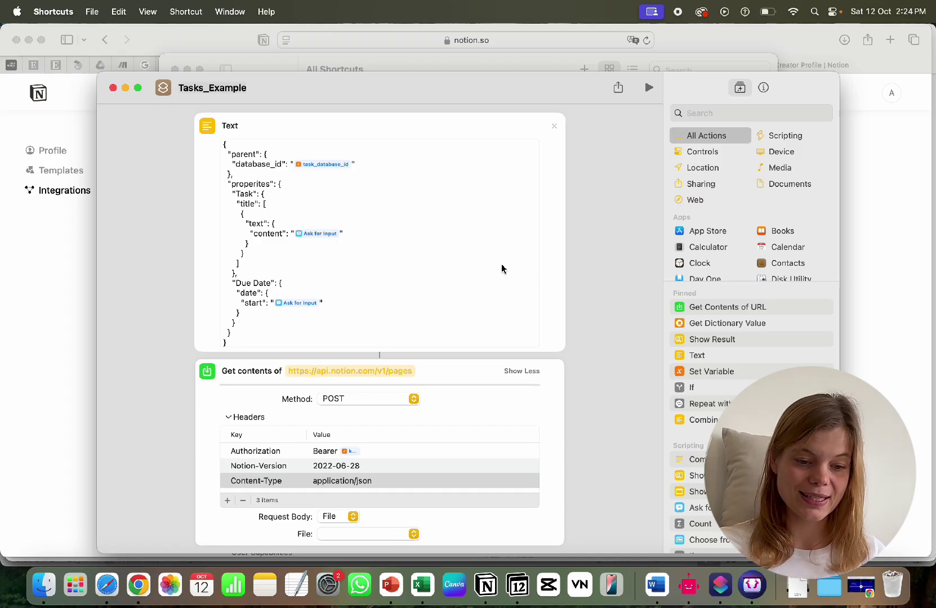
scroll(627, 238, up, 10)
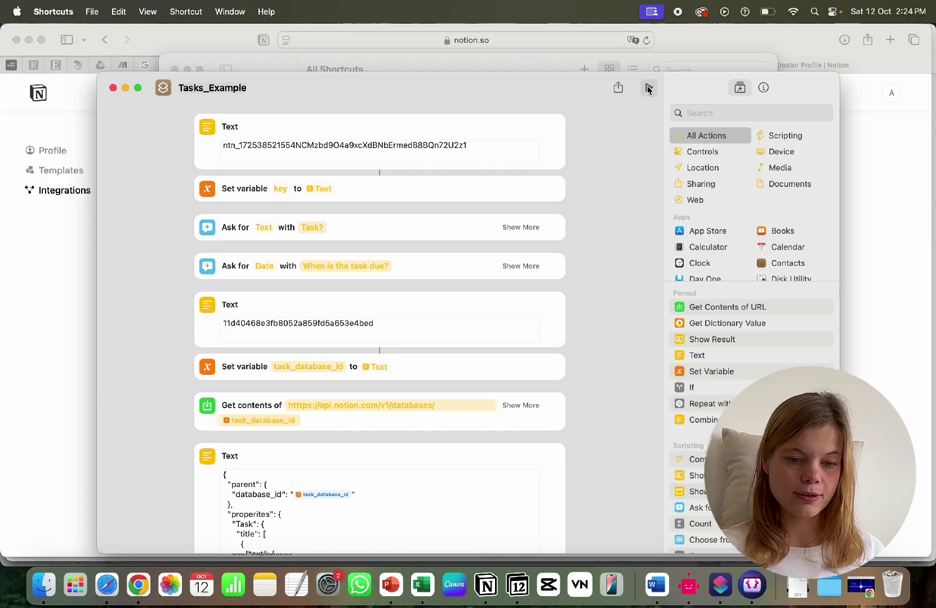
Run the shortcut, entering a test task name and picking the 12th as the due date.
click(649, 88)
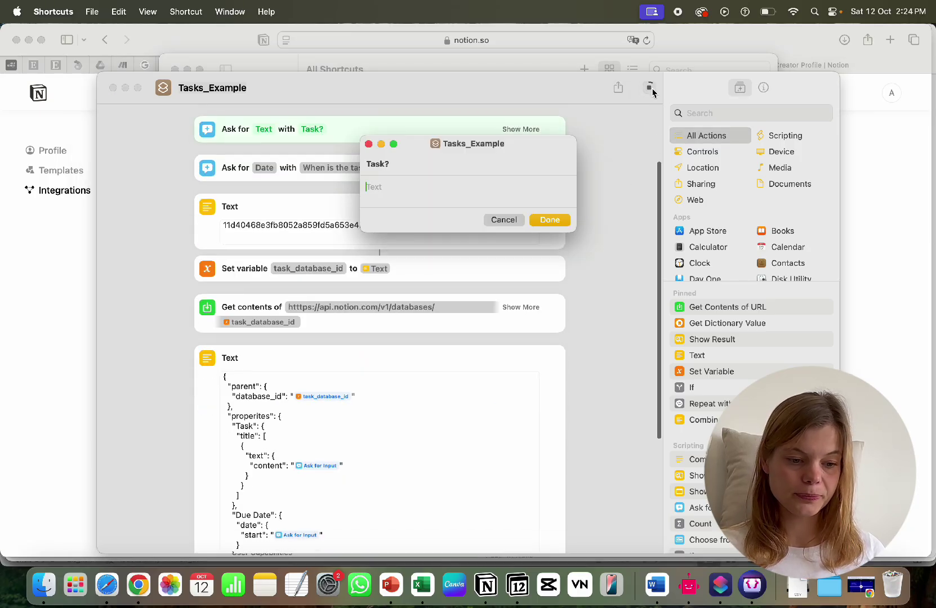
text(Test)
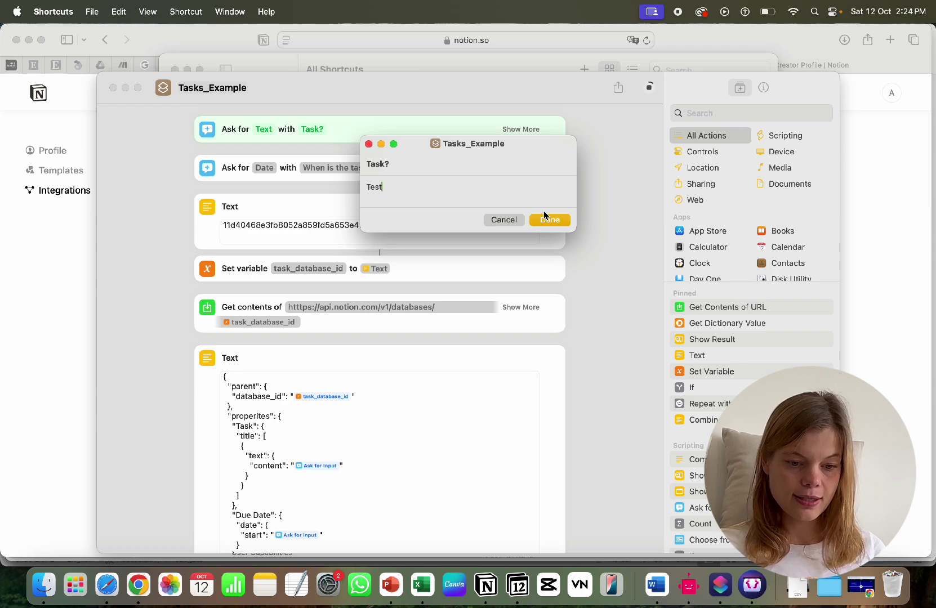
click(543, 217)
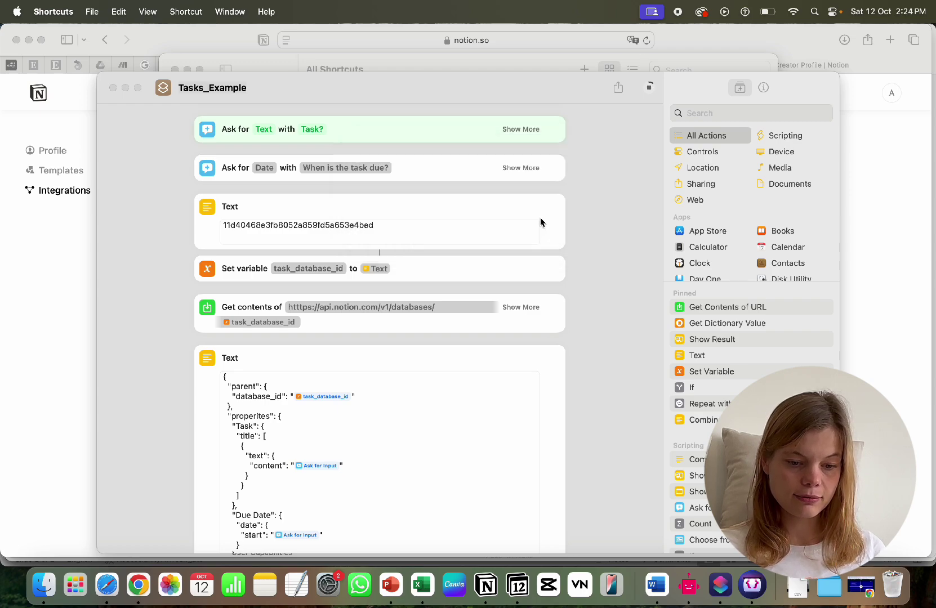
click(493, 220)
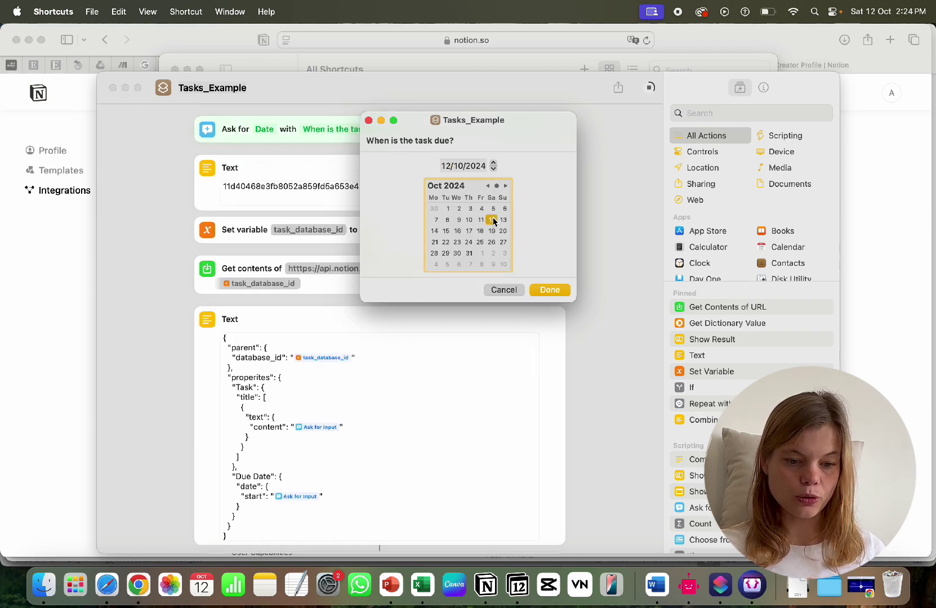
click(558, 290)
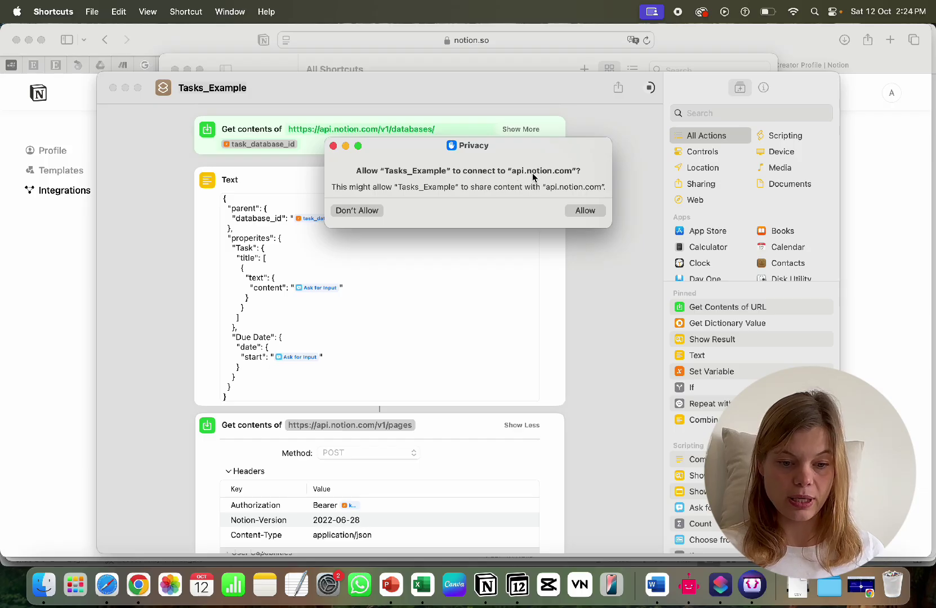
Allow access to api.notion.com and review the 400 error: body.properties undefined.
click(585, 211)
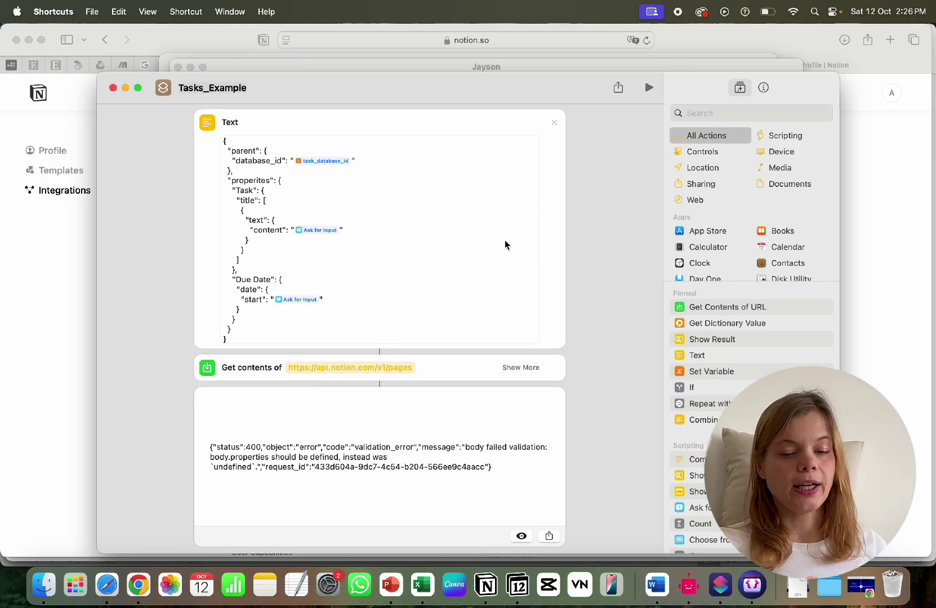
scroll(473, 259, up, 10)
scroll(473, 259, down, 10)
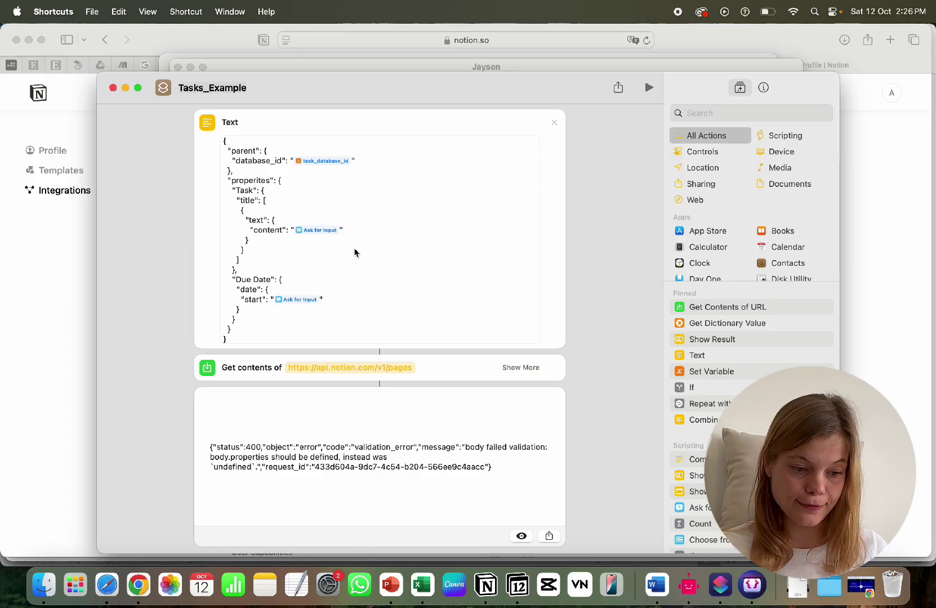
scroll(355, 252, up, 5)
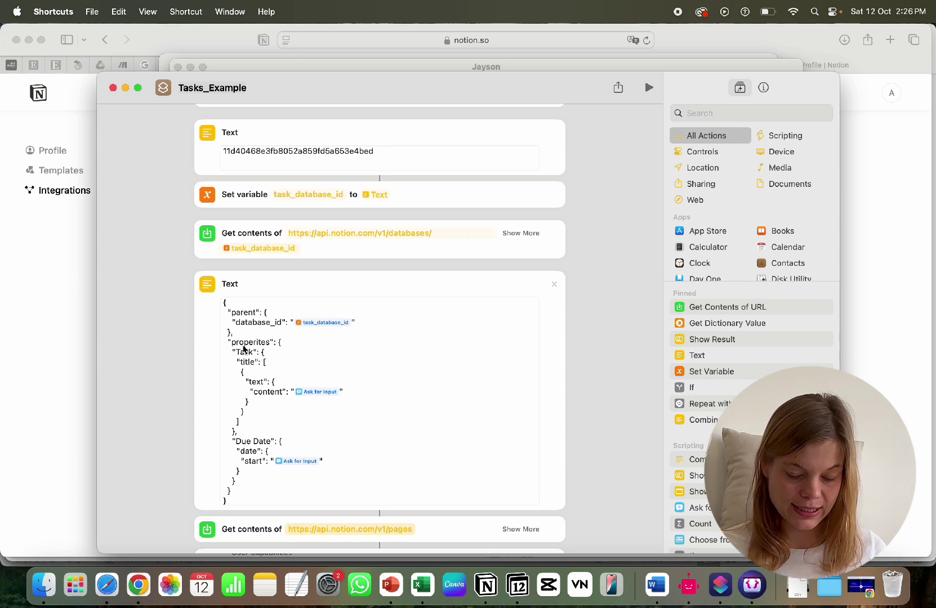
Rename the properites key to properties in Jayson, save it, and return to Shortcuts.
click(754, 588)
right_click(225, 170)
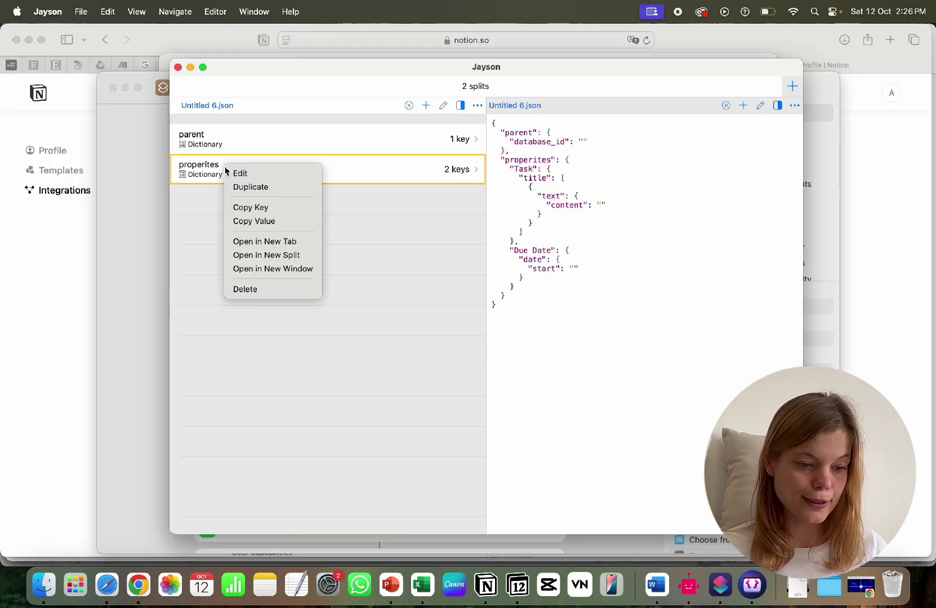
click(238, 174)
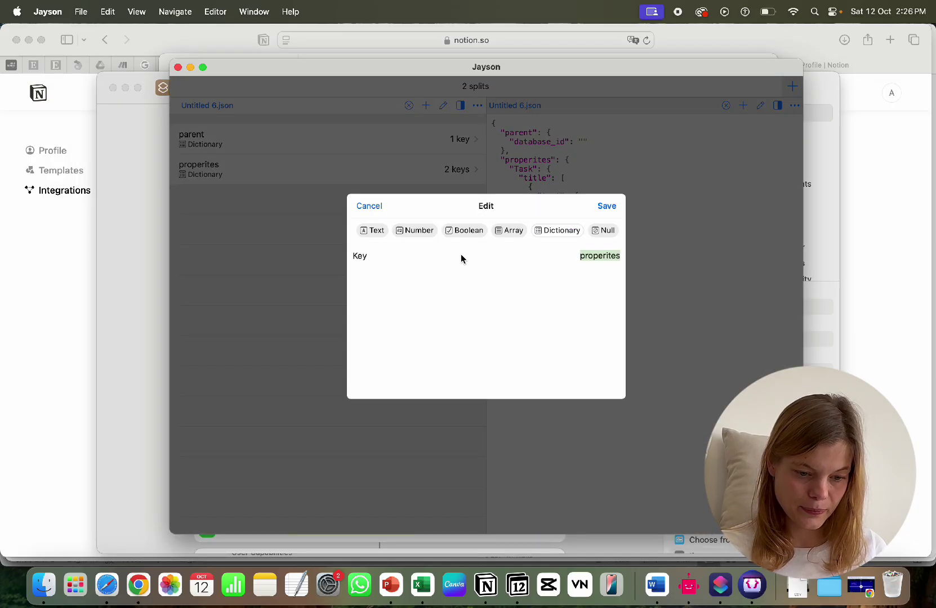
text(prop)
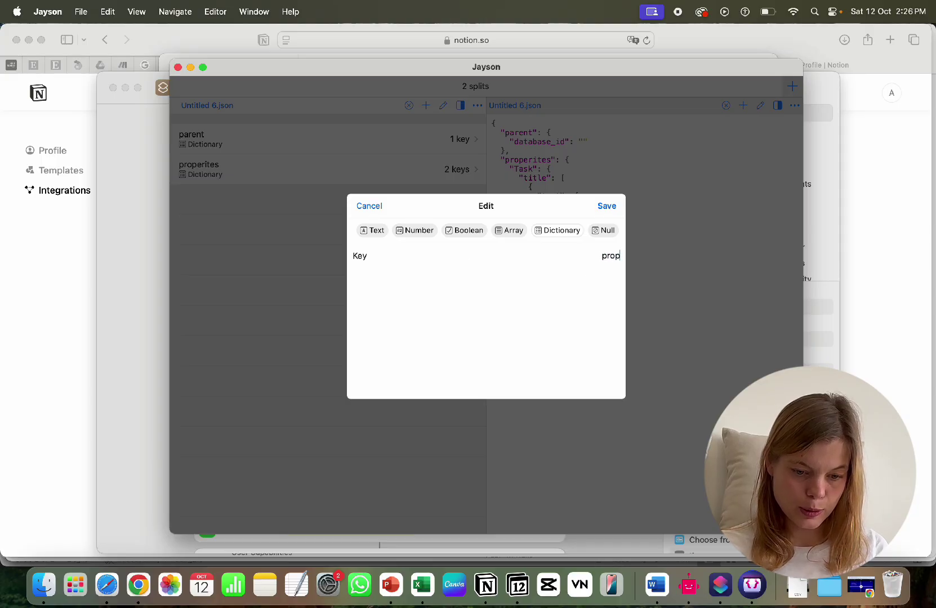
text(ertie)
key(BackSpace)
key(BackSpace)
key(BackSpace)
text(t)
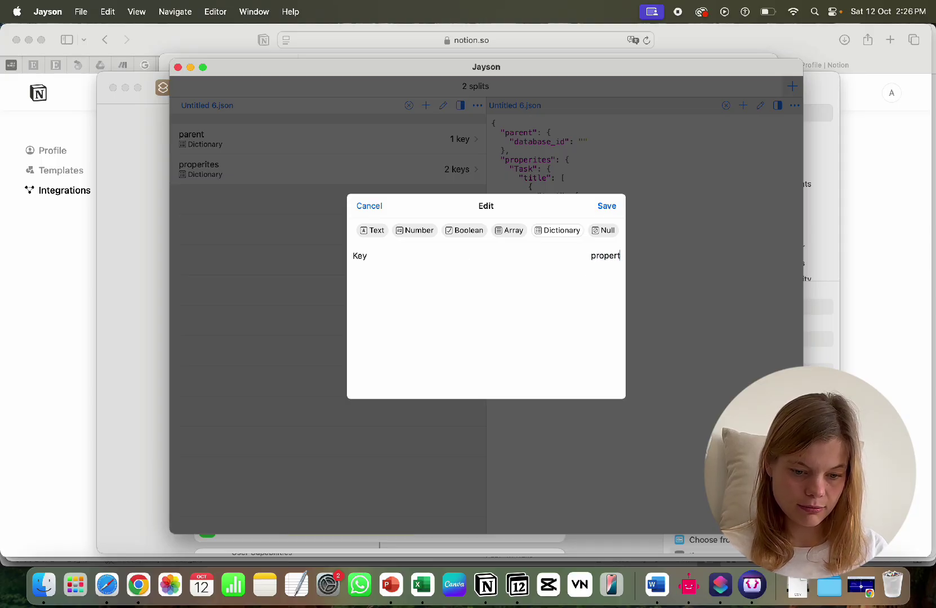
text(ies)
click(604, 206)
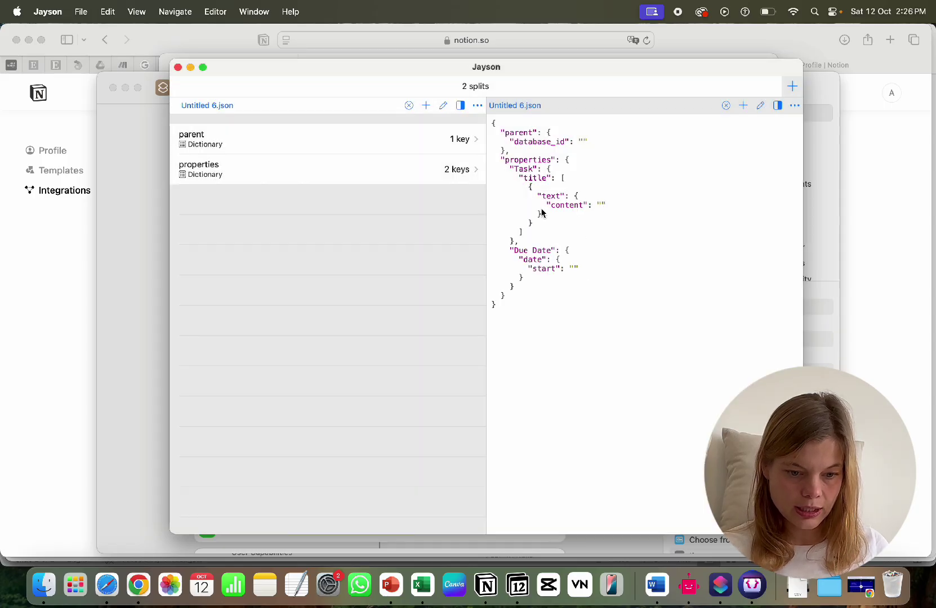
drag(501, 312, 485, 129)
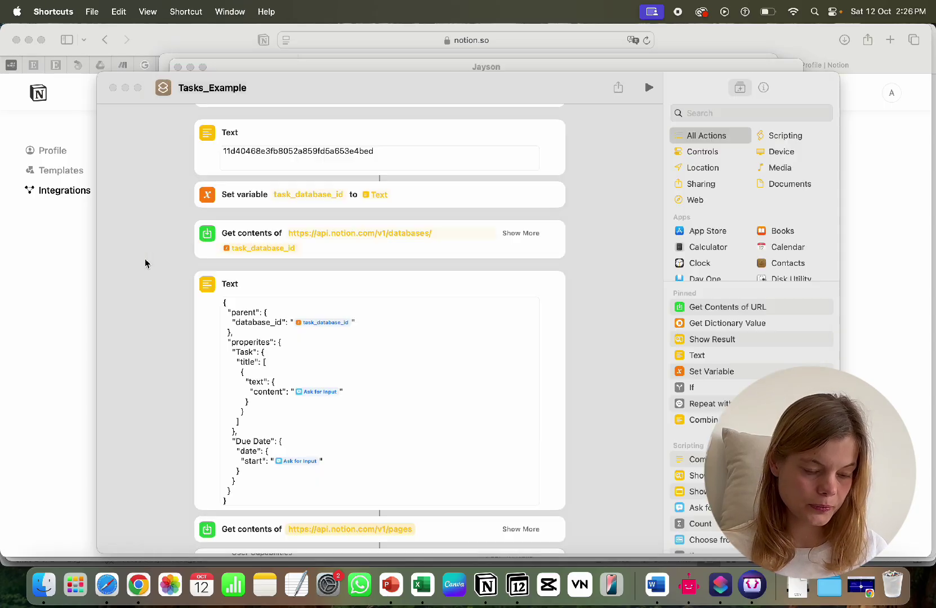
click(147, 262)
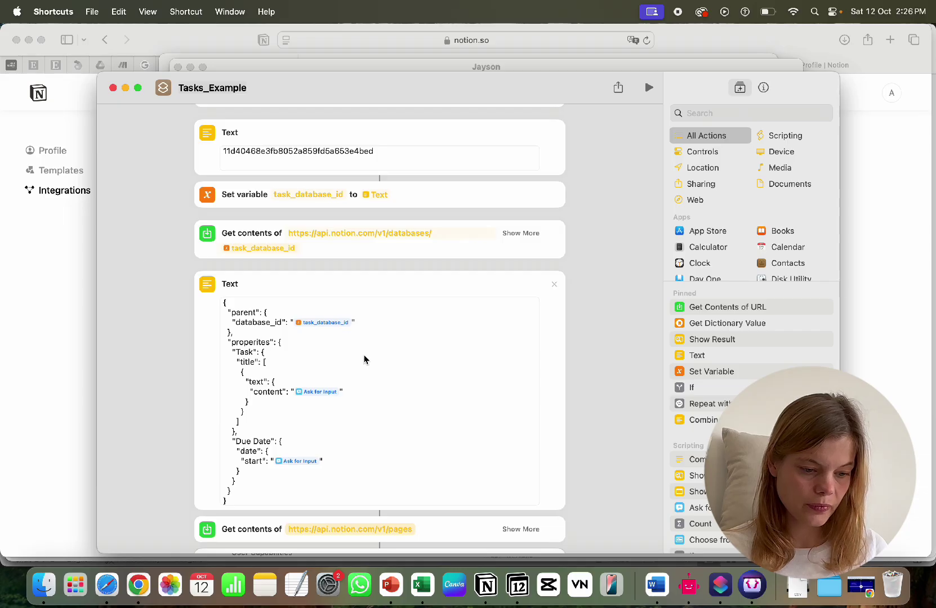
Fix the JSON Text block's misspelled key so it reads properties.
scroll(239, 498, down, 5)
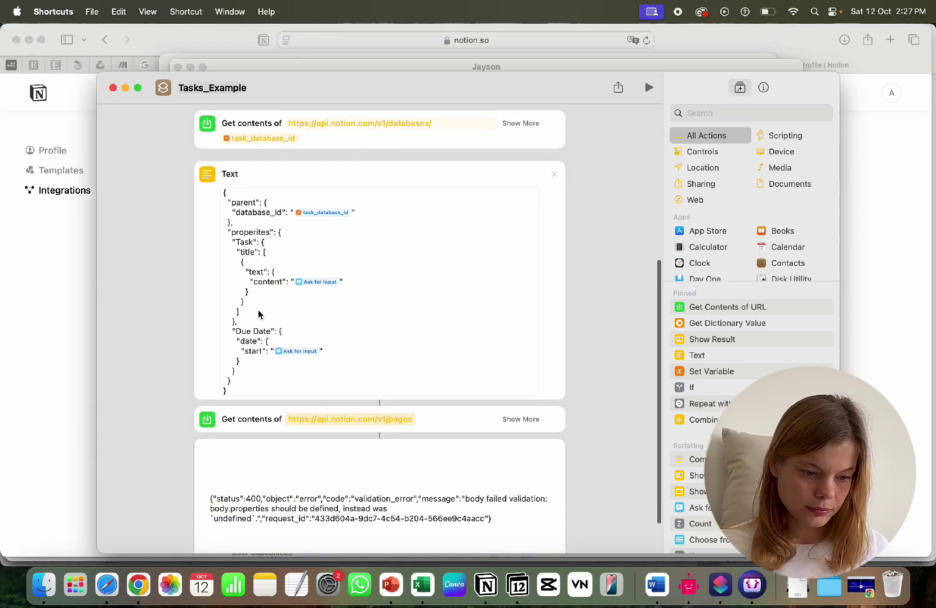
click(258, 235)
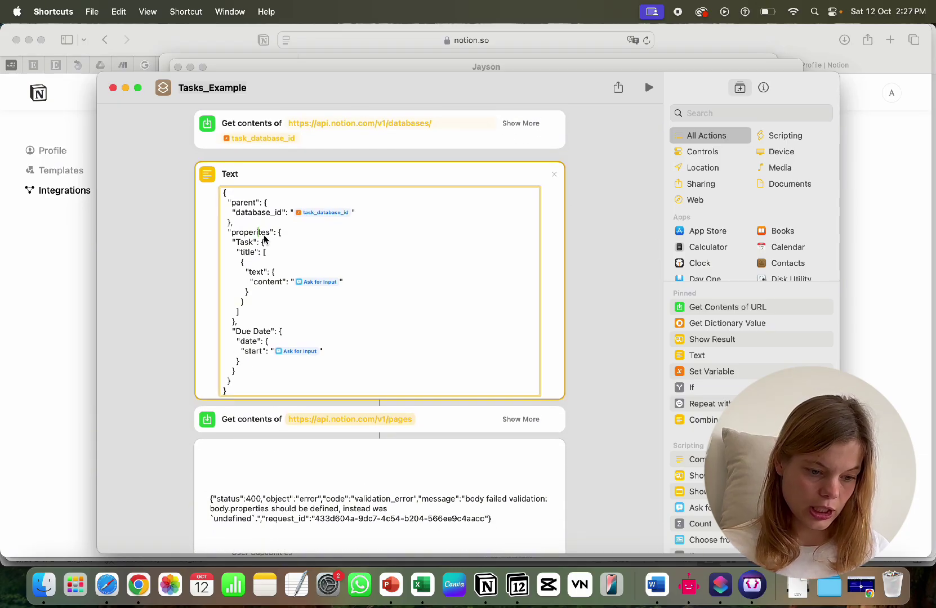
key(BackSpace)
key(BackSpace)
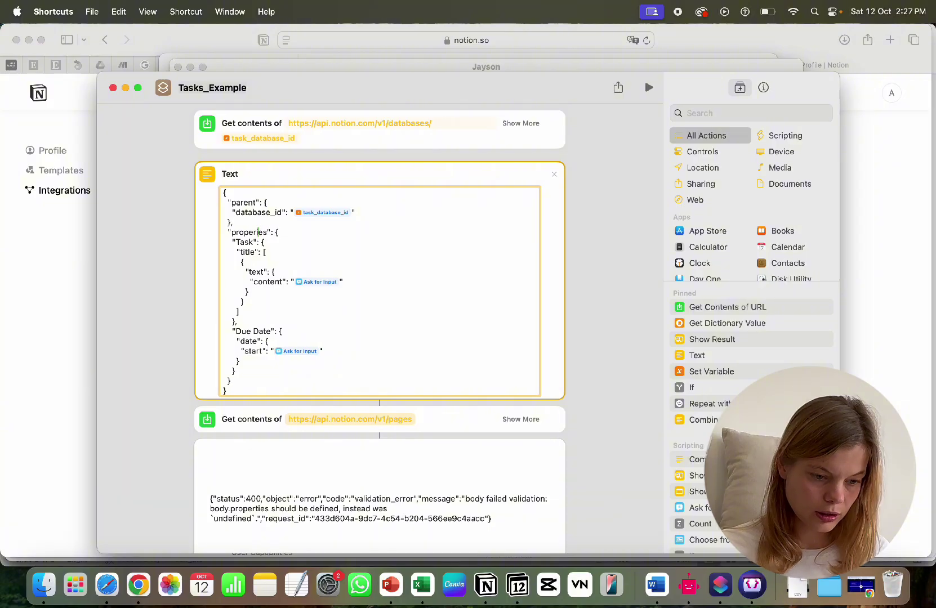
text(ti)
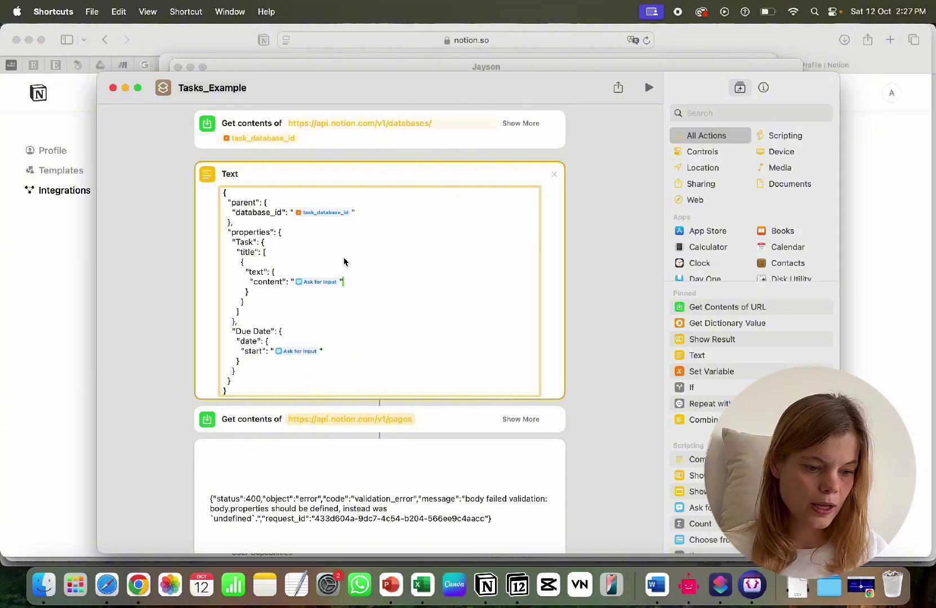
scroll(639, 349, down, 3)
scroll(634, 354, up, 10)
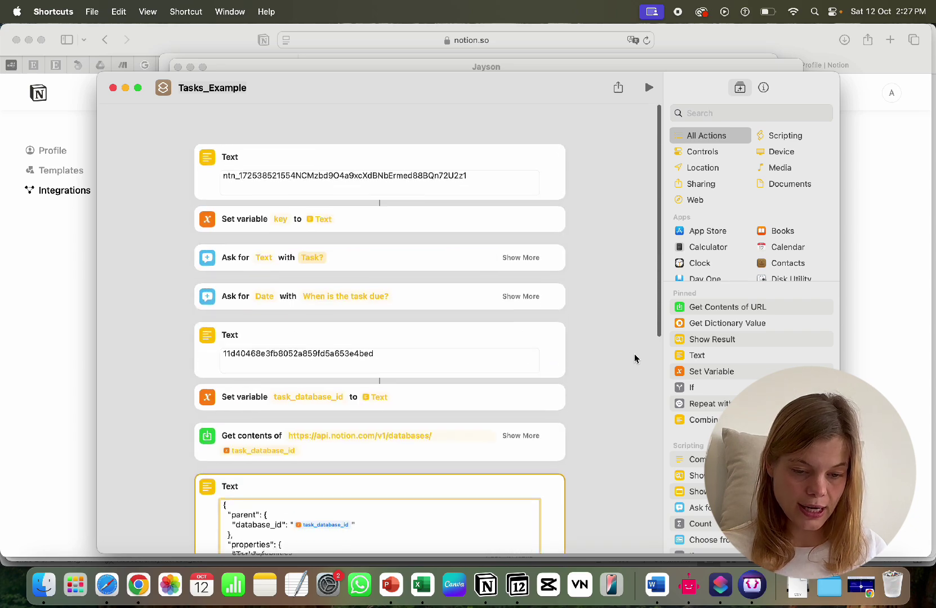
Rerun the shortcut with task Test and due date 12/10/2024, getting a created-page response.
click(648, 87)
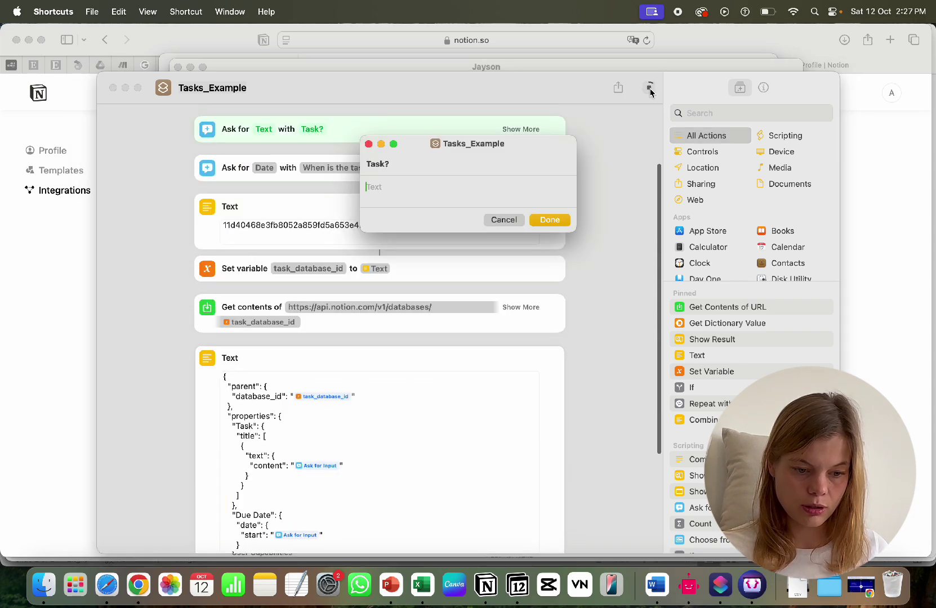
text(Test)
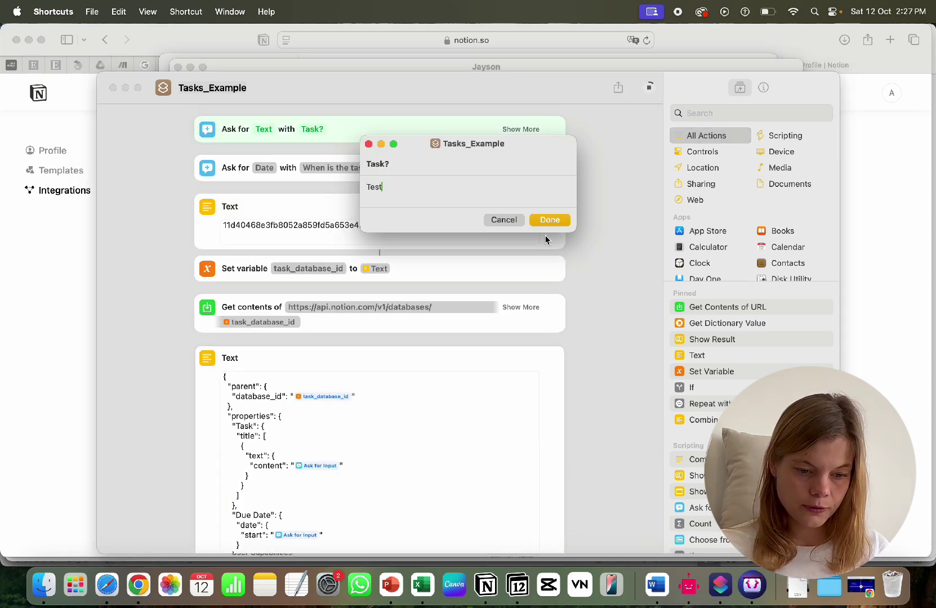
click(551, 219)
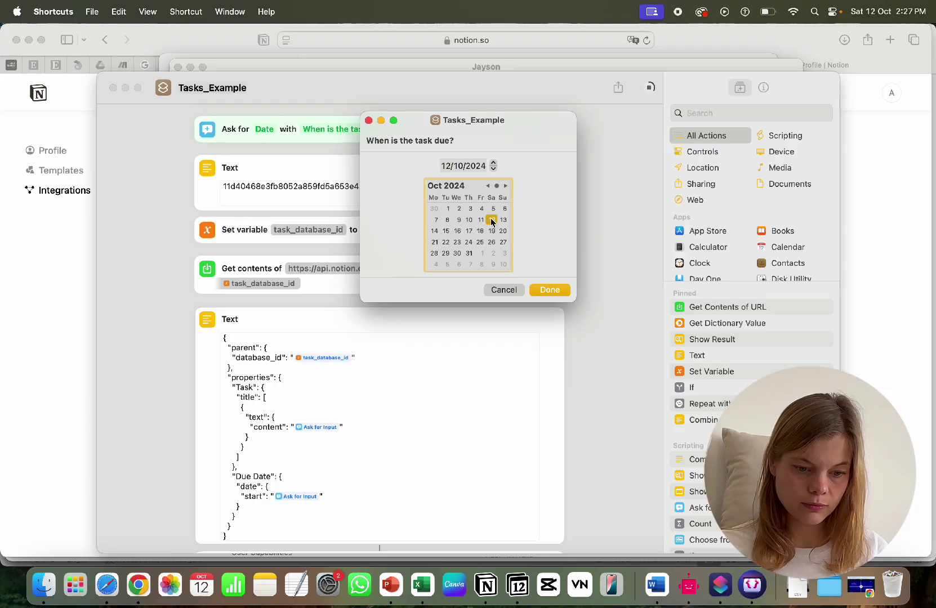
click(552, 289)
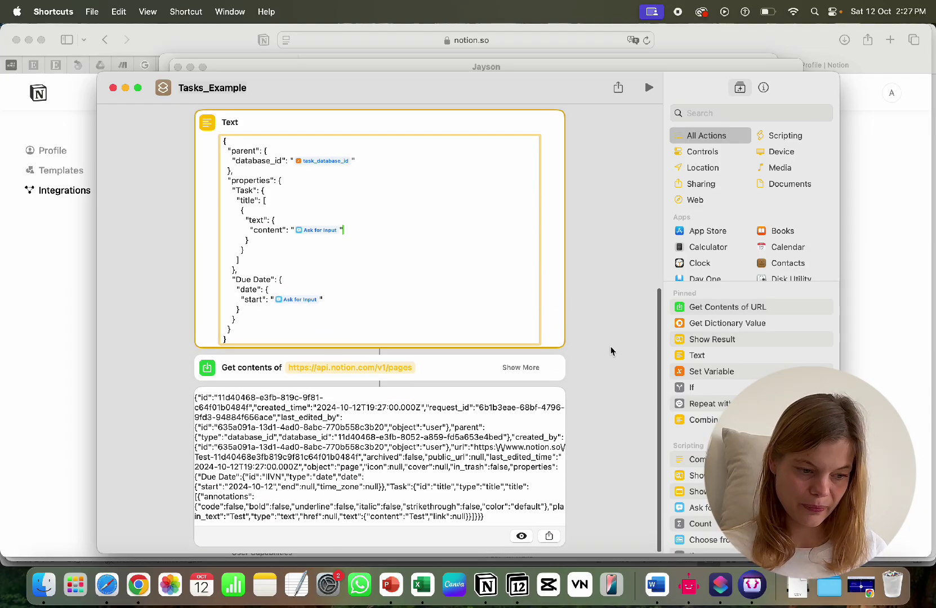
click(486, 584)
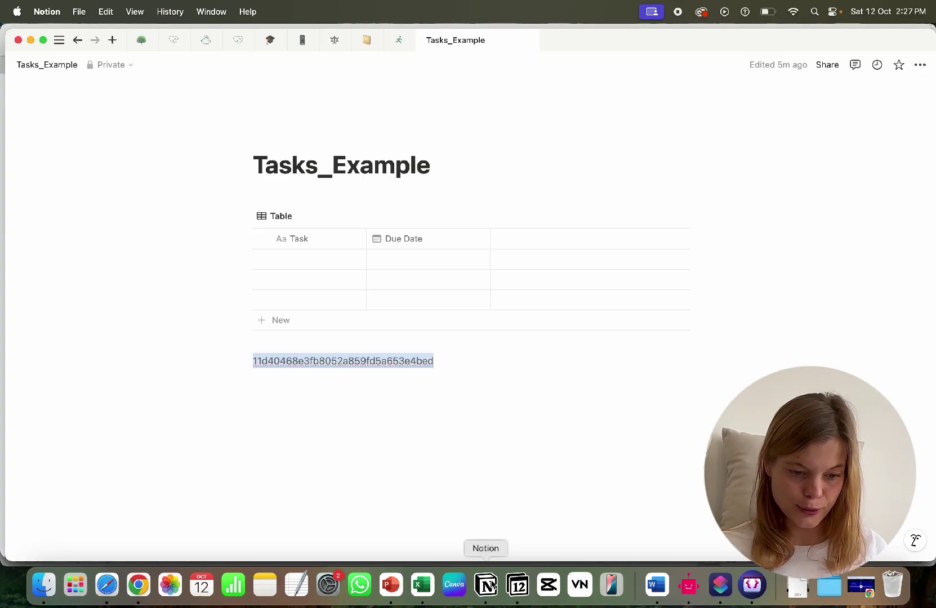
Quit and relaunch Notion to refresh the Tasks_Example page.
click(516, 449)
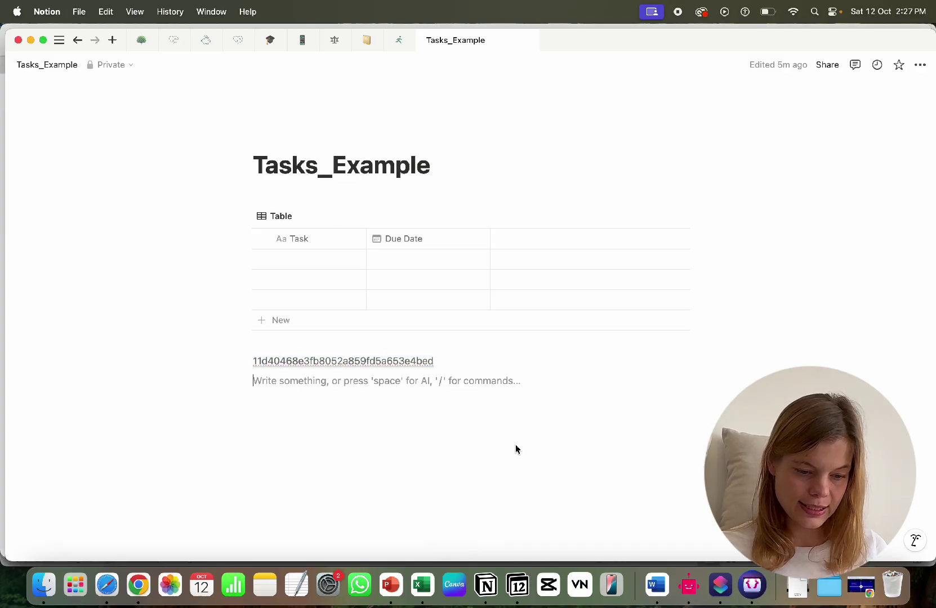
right_click(486, 584)
click(493, 545)
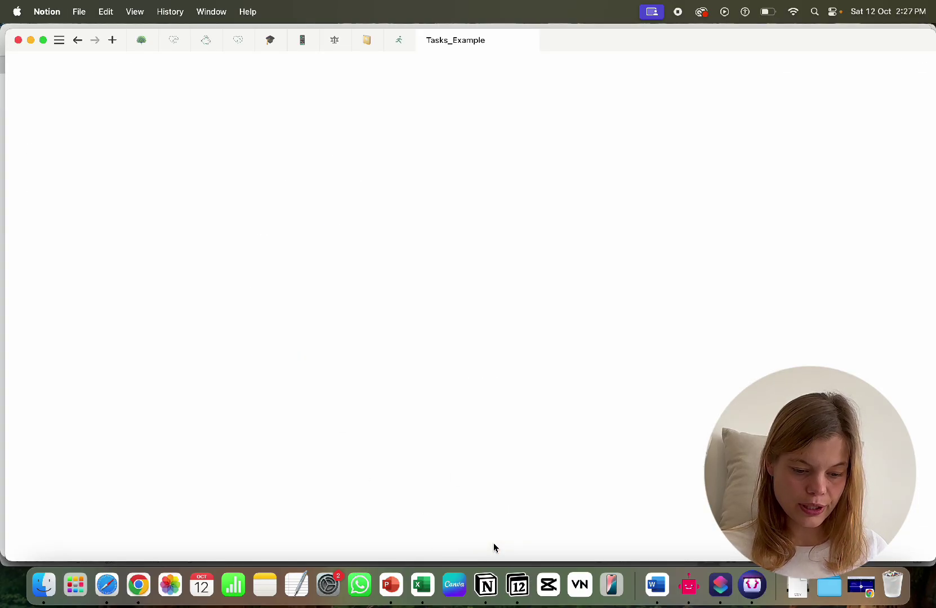
click(488, 588)
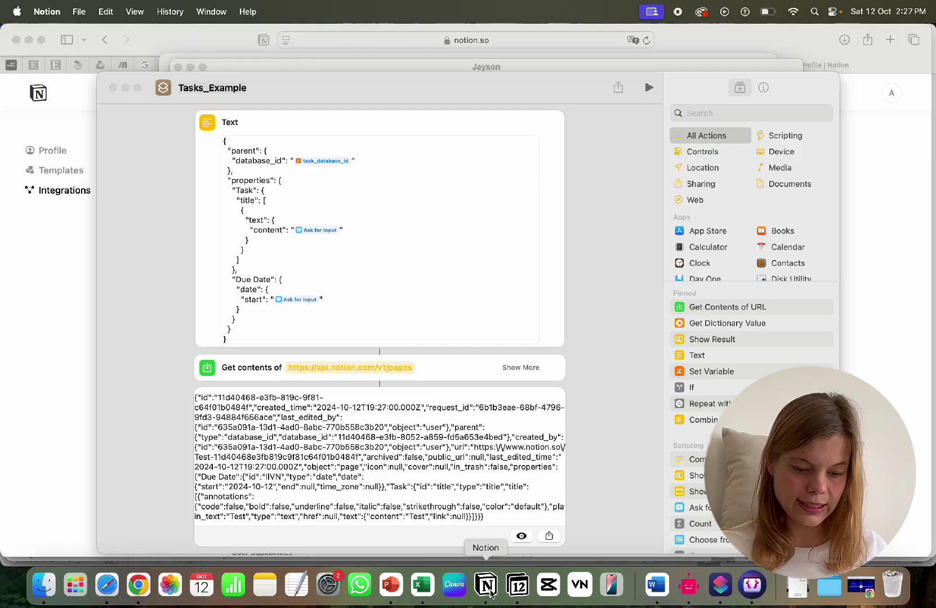